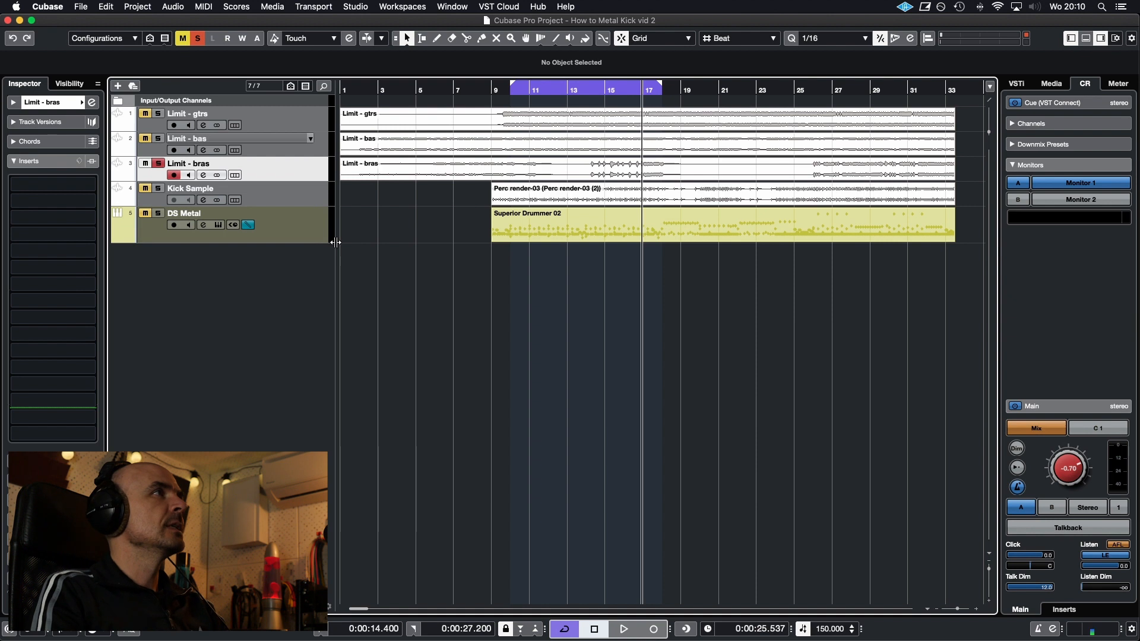
Move the DS Metal track above Kick Sample and increase the Kick Sample track's height
drag(316, 239, 322, 182)
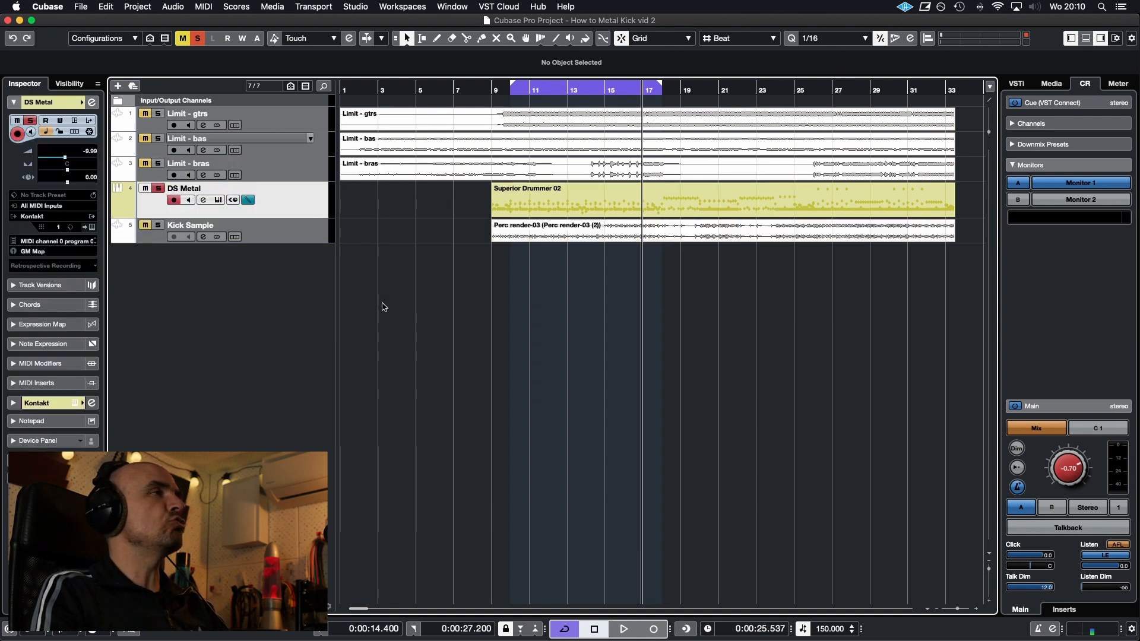
click(318, 238)
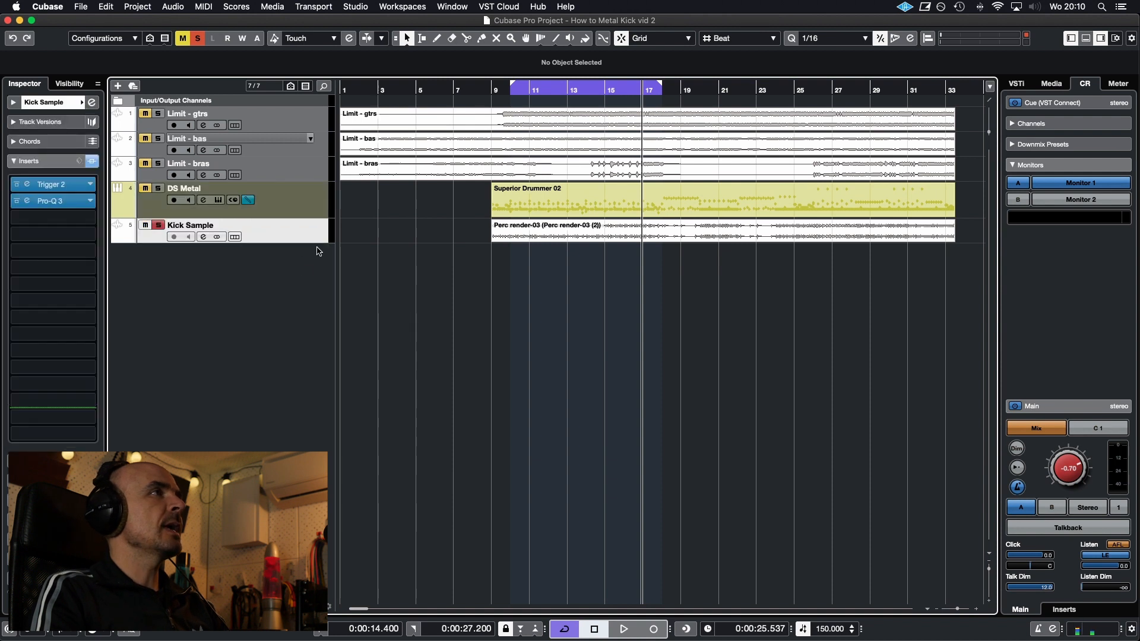
drag(315, 241, 315, 266)
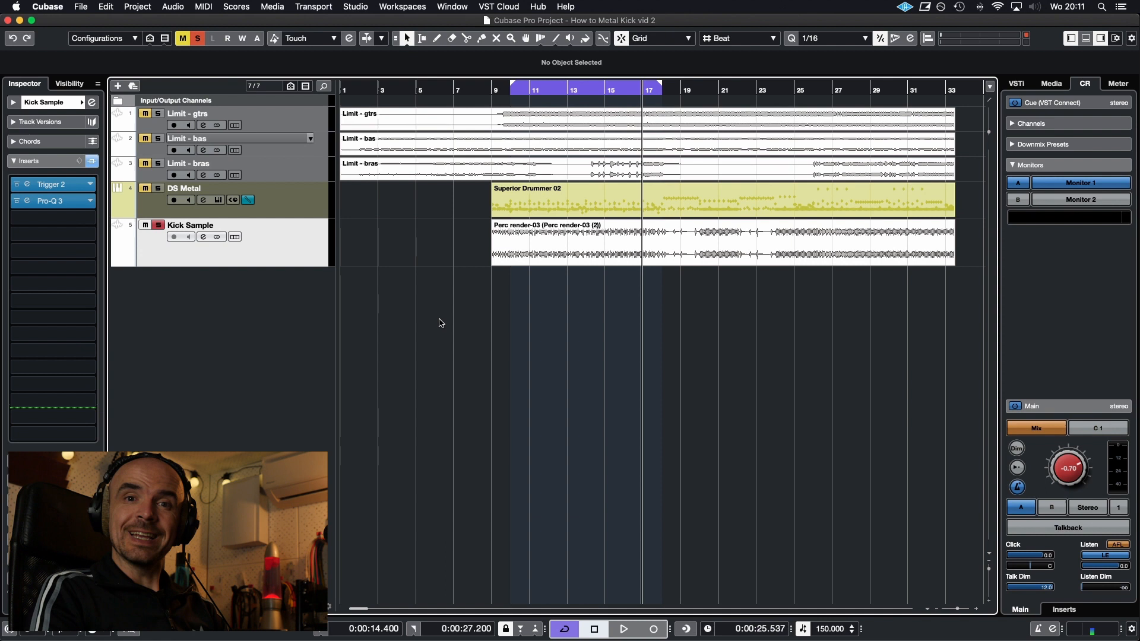
Play the soloed Kick Sample track and examine its frequency spectrum in the Pro-Q 3 insert
key(space)
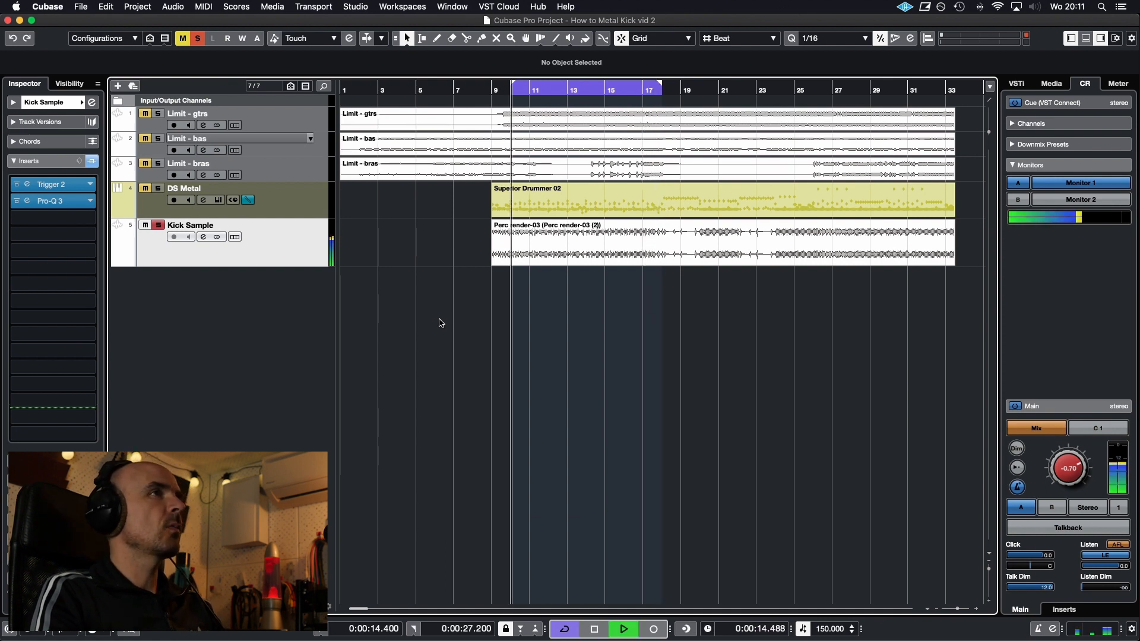
click(42, 202)
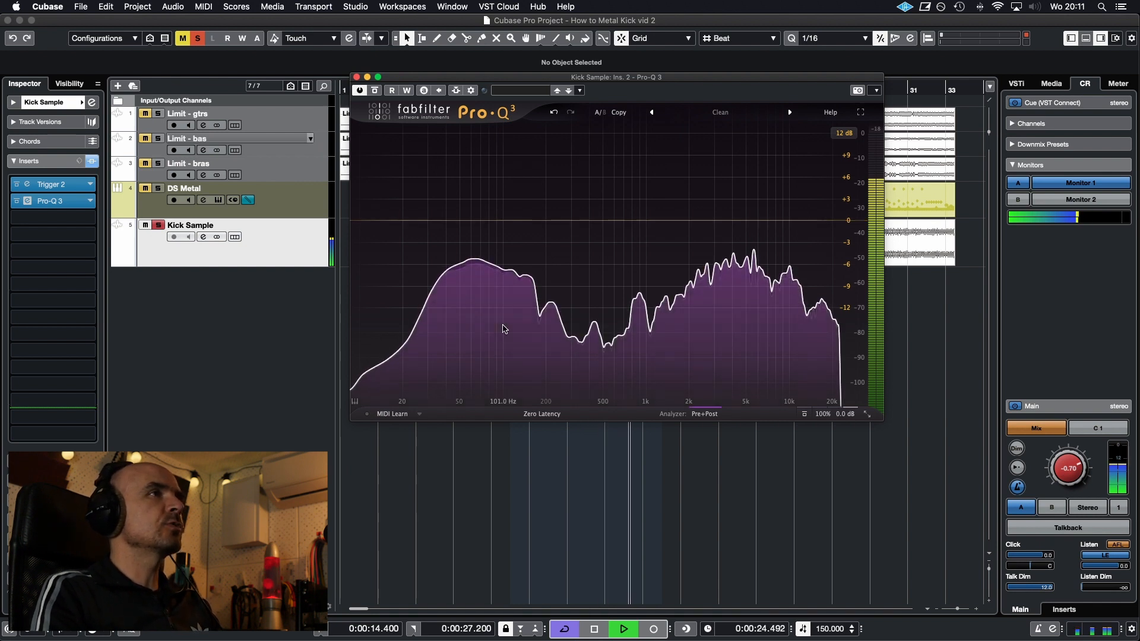
mouse_move(503, 329)
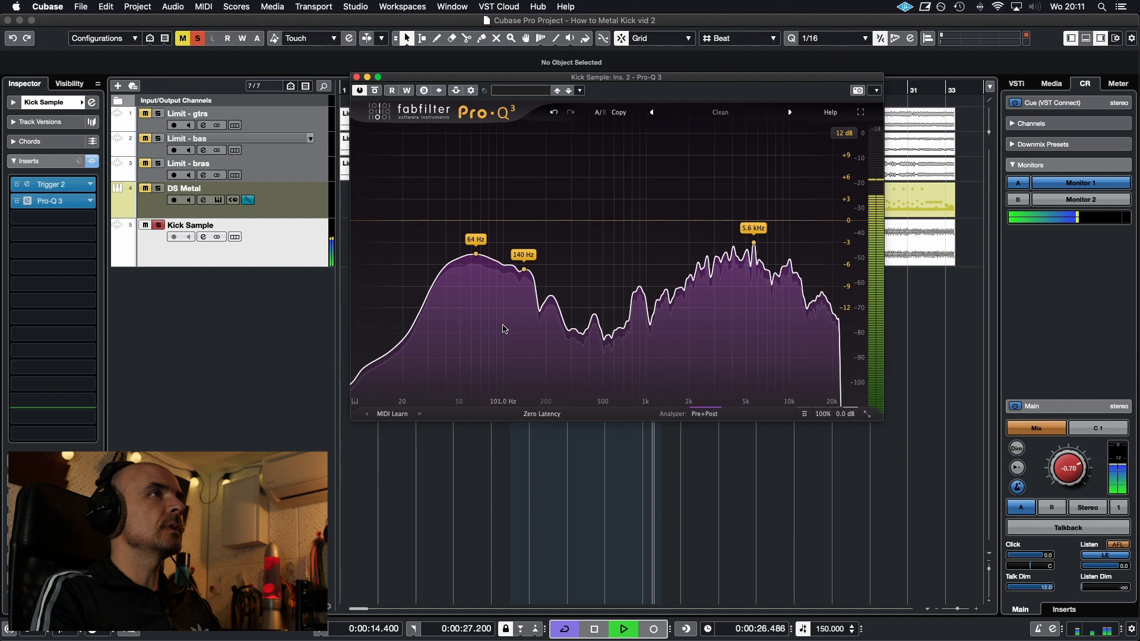
key(space)
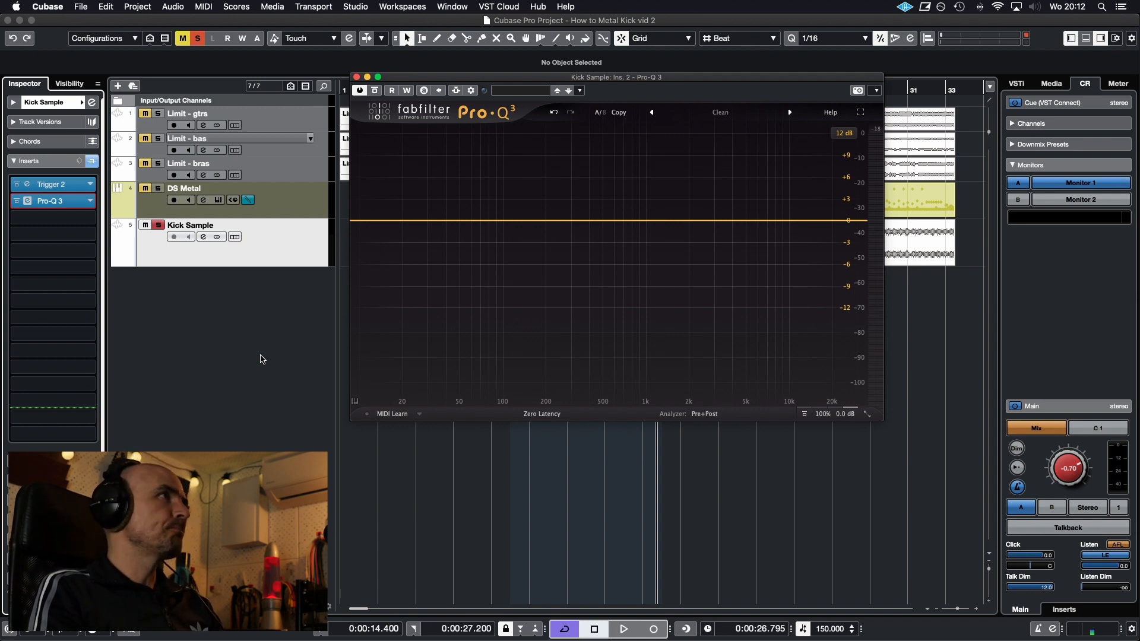
Unsolo Kick Sample and replace the Pro-Q 3 window with the DS Metal track's Kontakt instrument, placed beside the track list
click(158, 226)
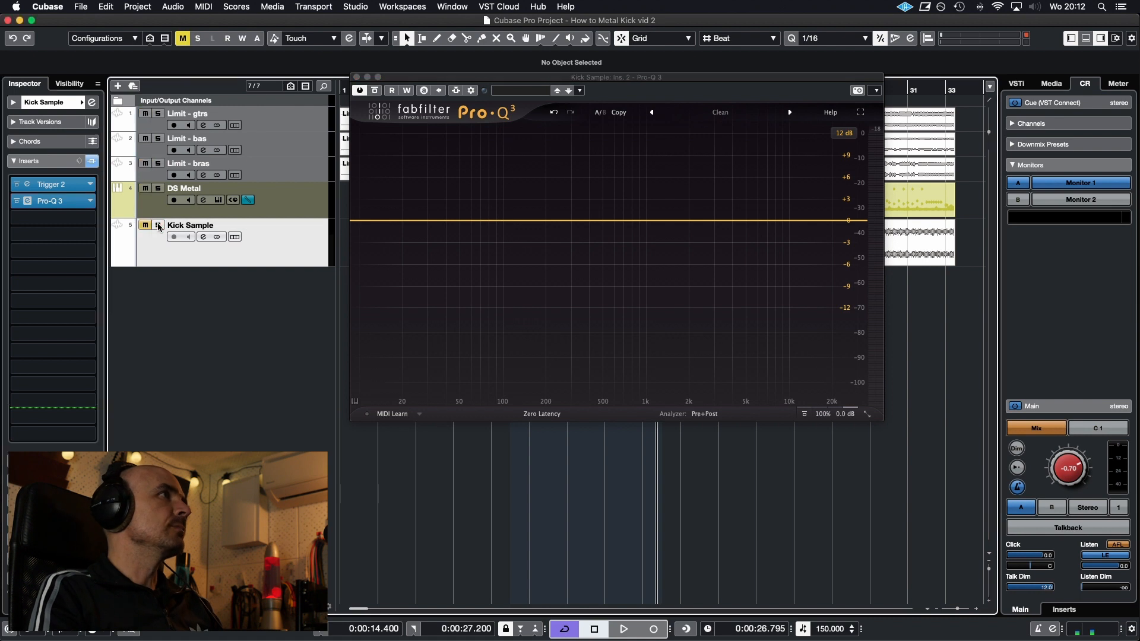
click(356, 78)
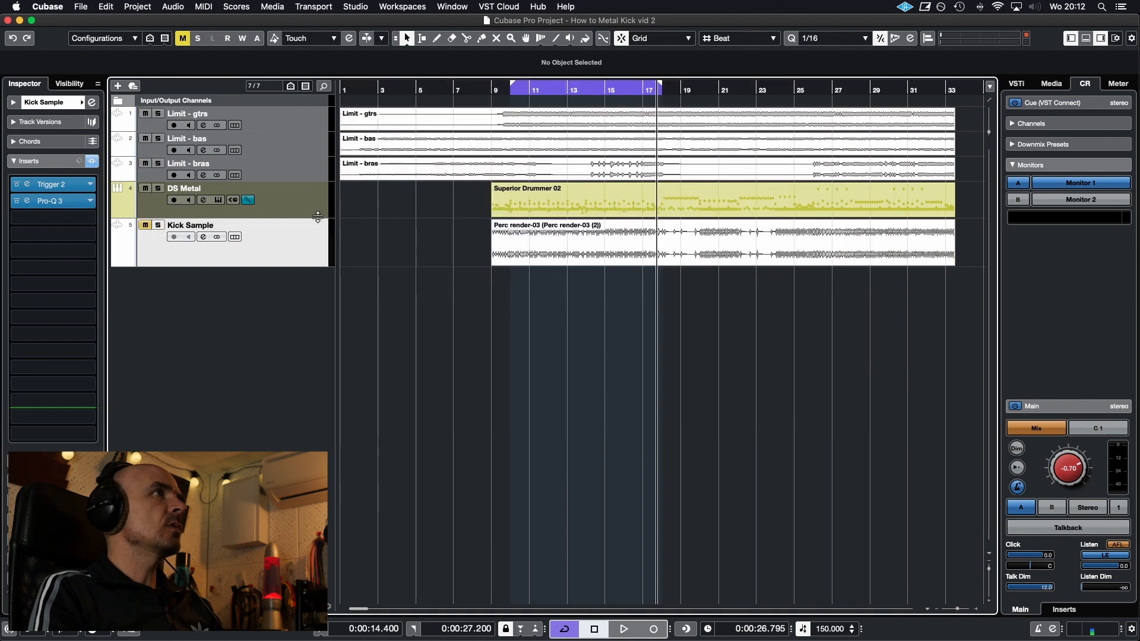
click(318, 211)
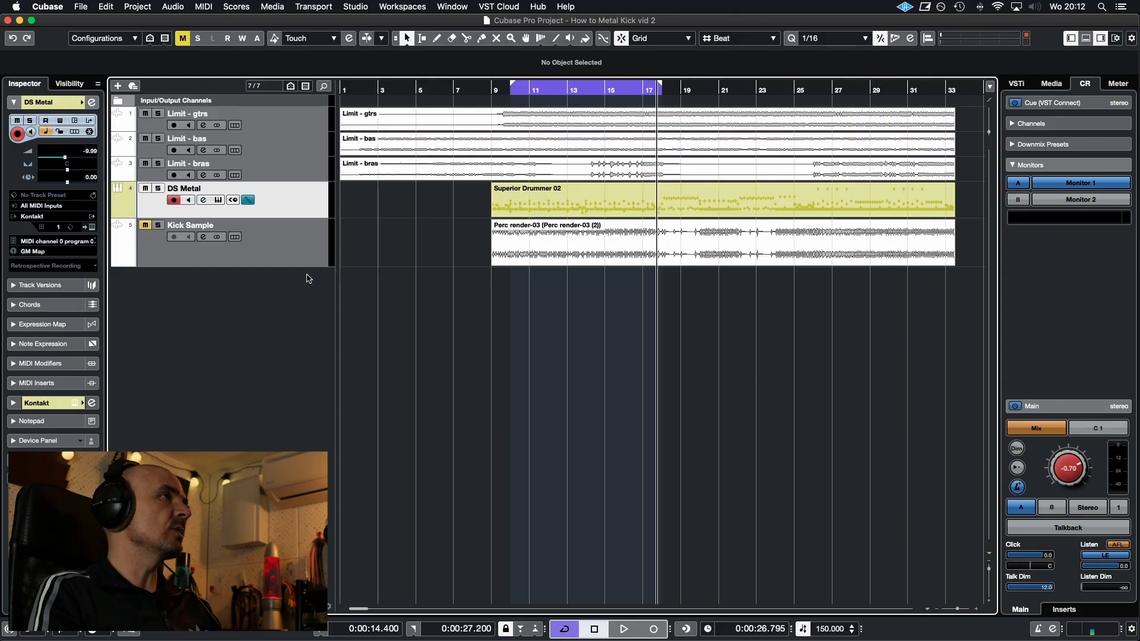
key(e)
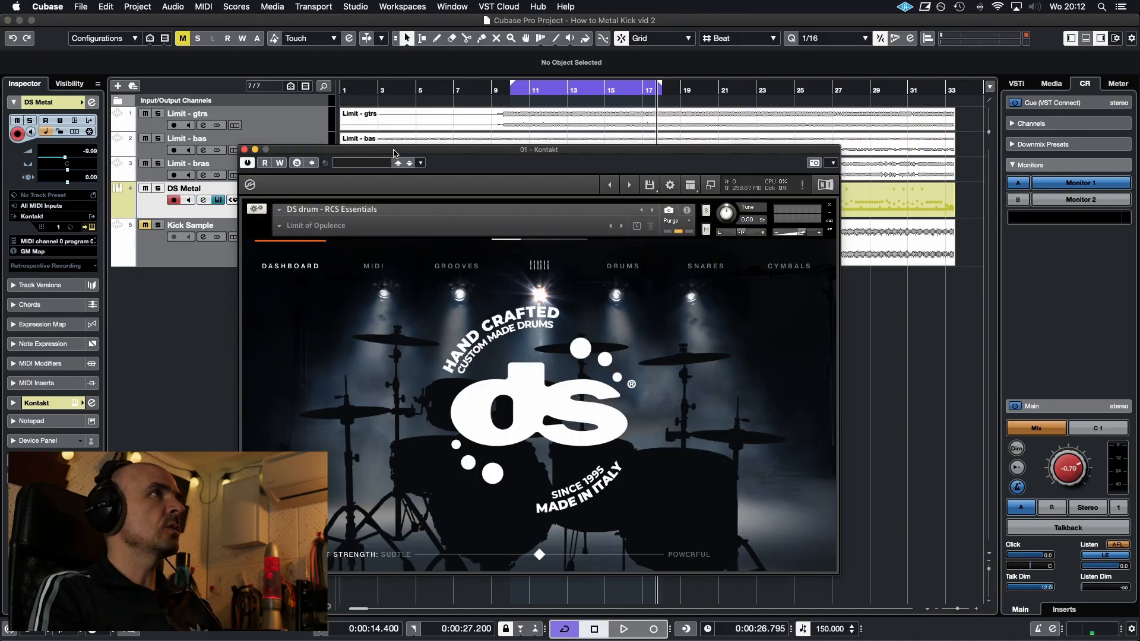
drag(394, 153, 489, 155)
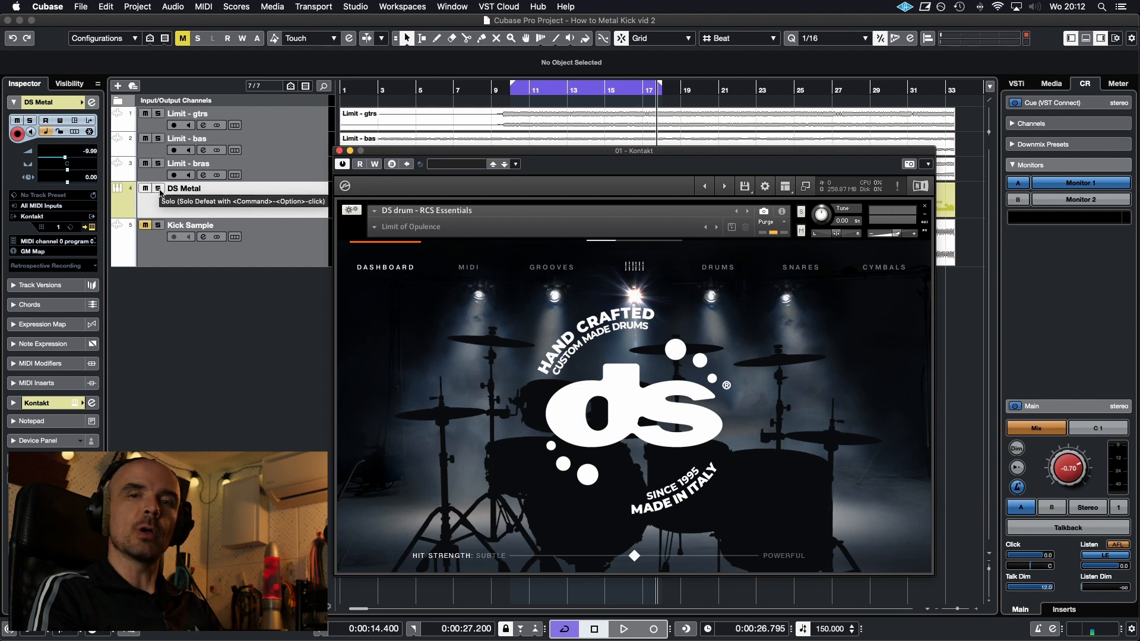
Solo DS Metal during playback and compare its kick with the Kick Sample track
click(159, 190)
key(space)
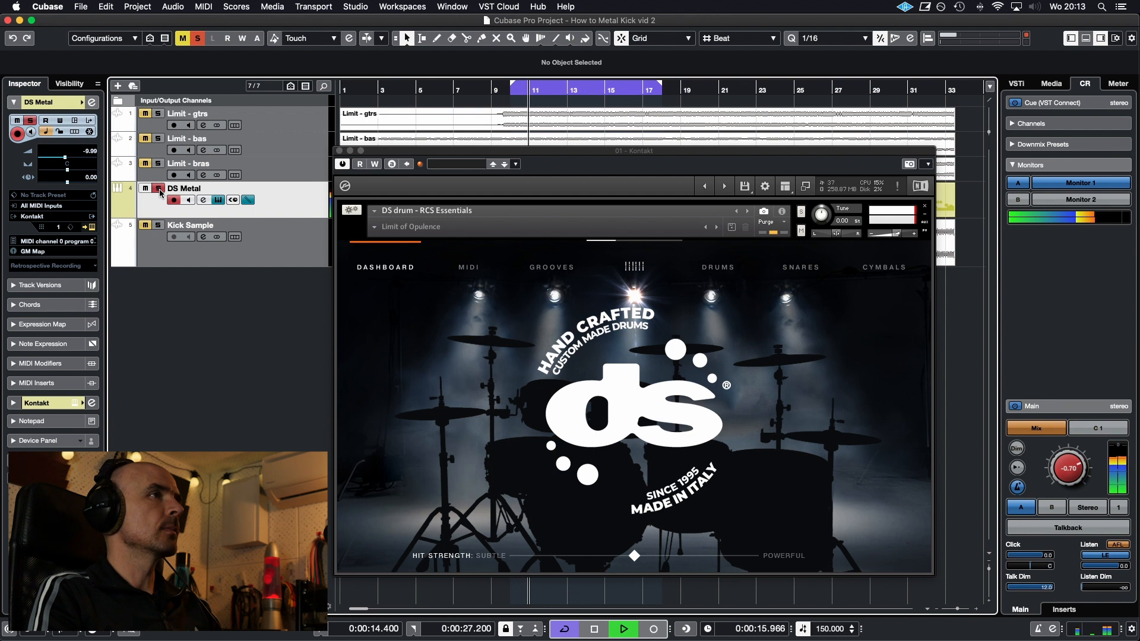
click(309, 255)
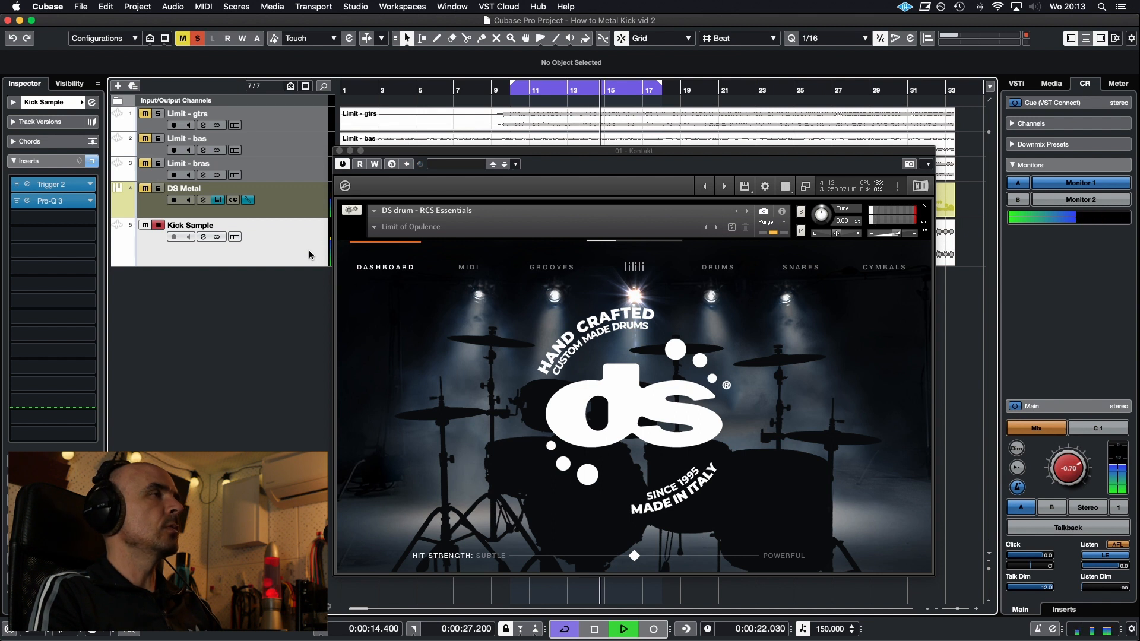
key(Up)
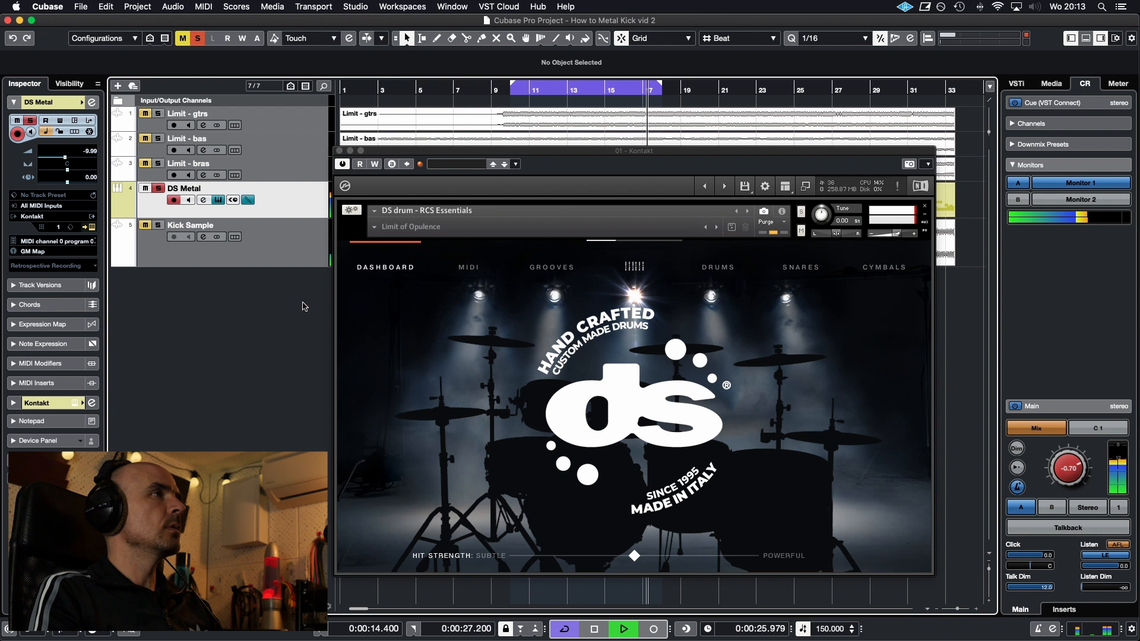
Raise the Kick fader in the drum instrument's mixer to between +3 and +6 dB and compare it with Kick Sample
click(634, 267)
drag(369, 426, 370, 415)
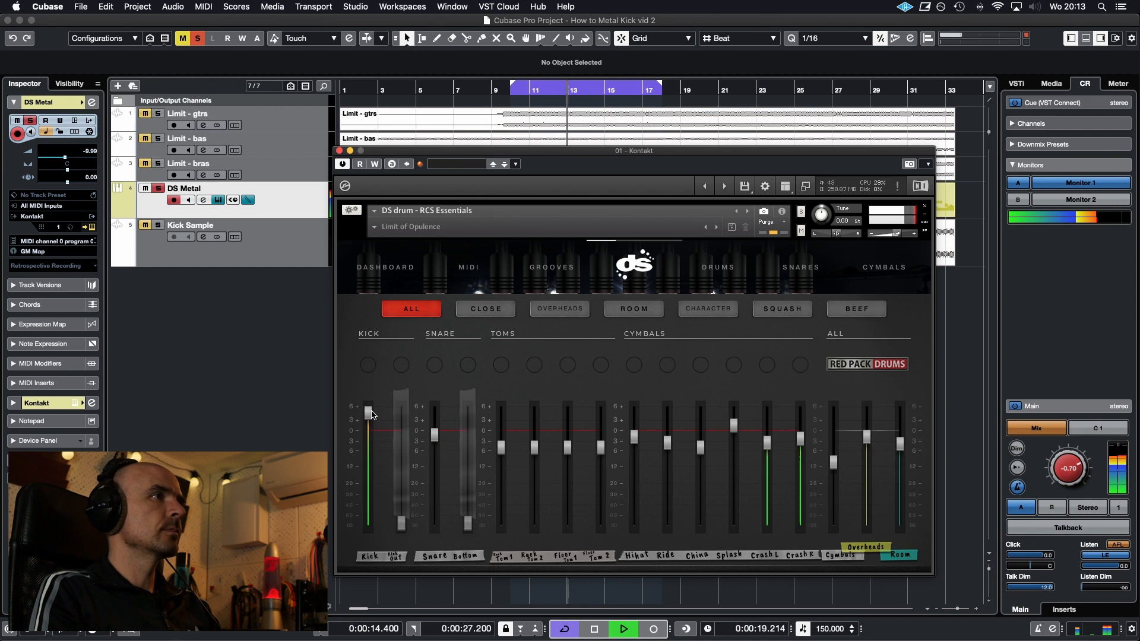
click(290, 247)
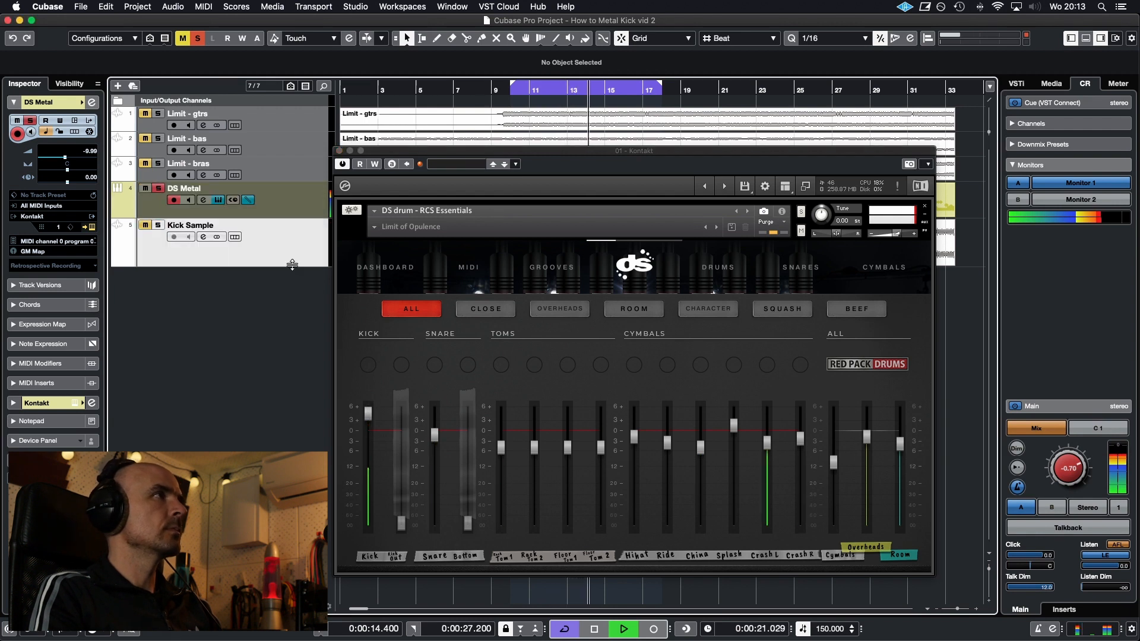
click(313, 207)
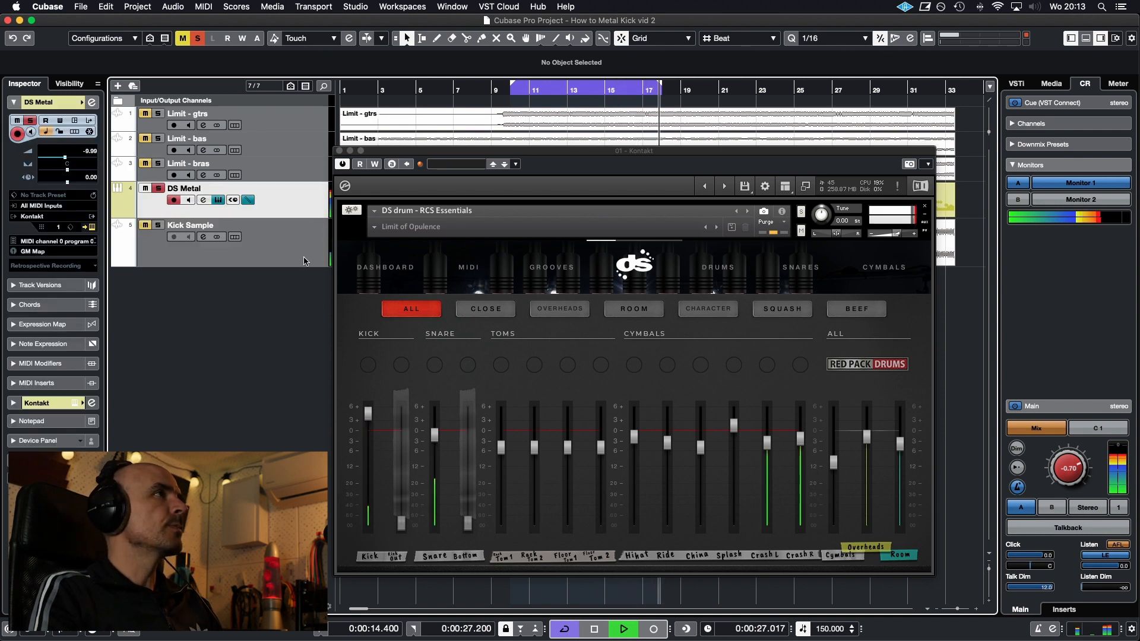
Show the close-mic page of the drum mixer and audition its Kick channel
click(708, 308)
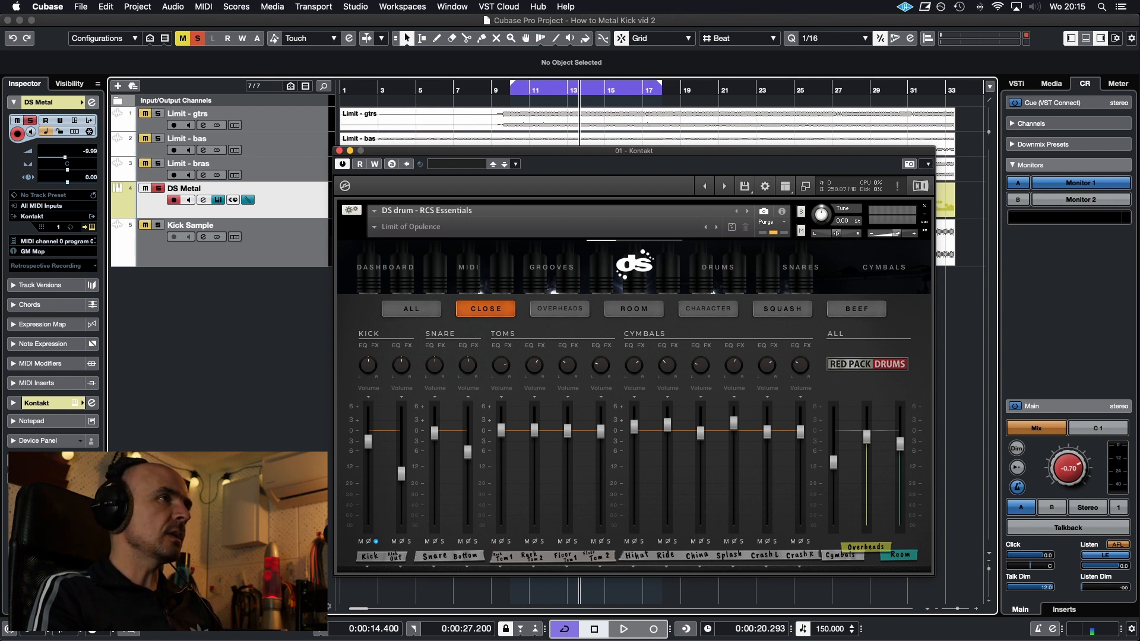
key(space)
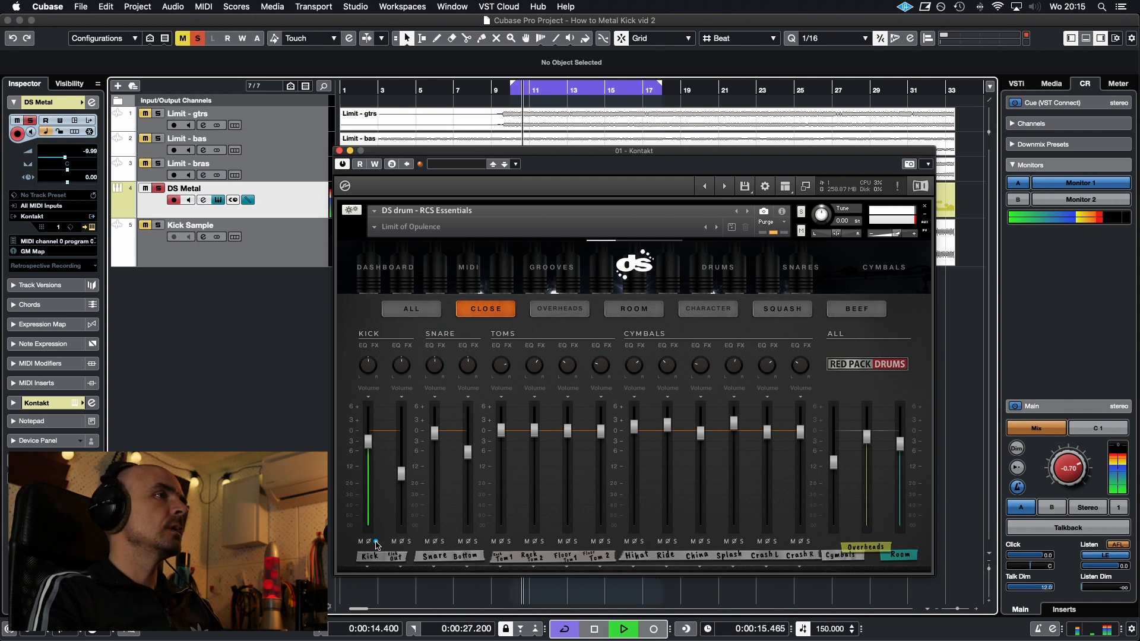
key(space)
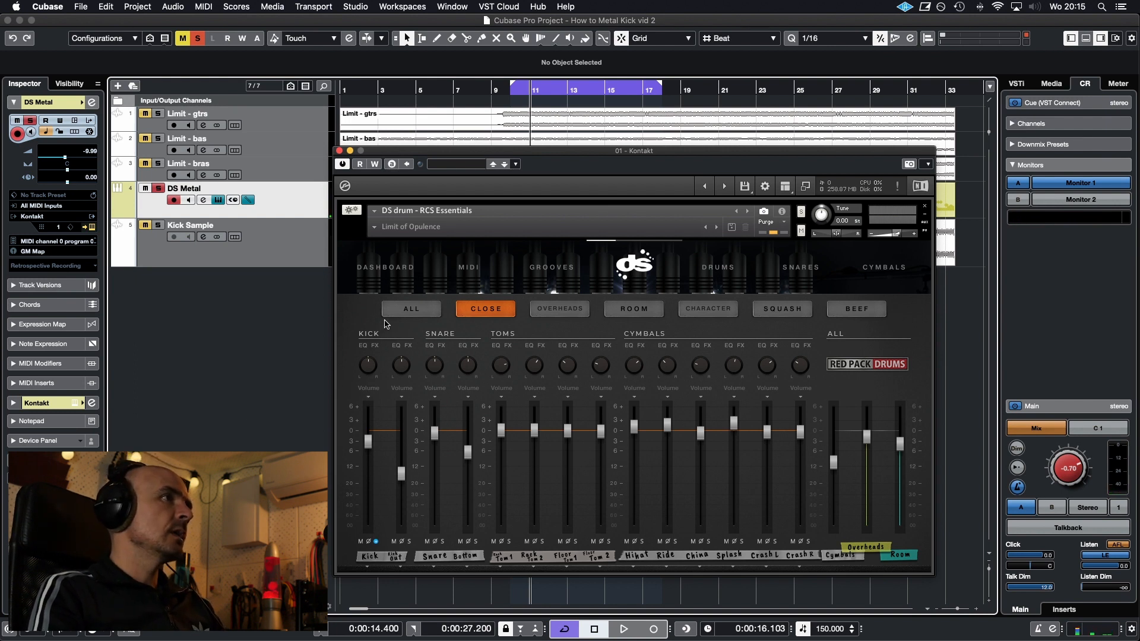
Show the Gate controls of the close-mic Kick channel and audition it with its solo toggled
click(369, 389)
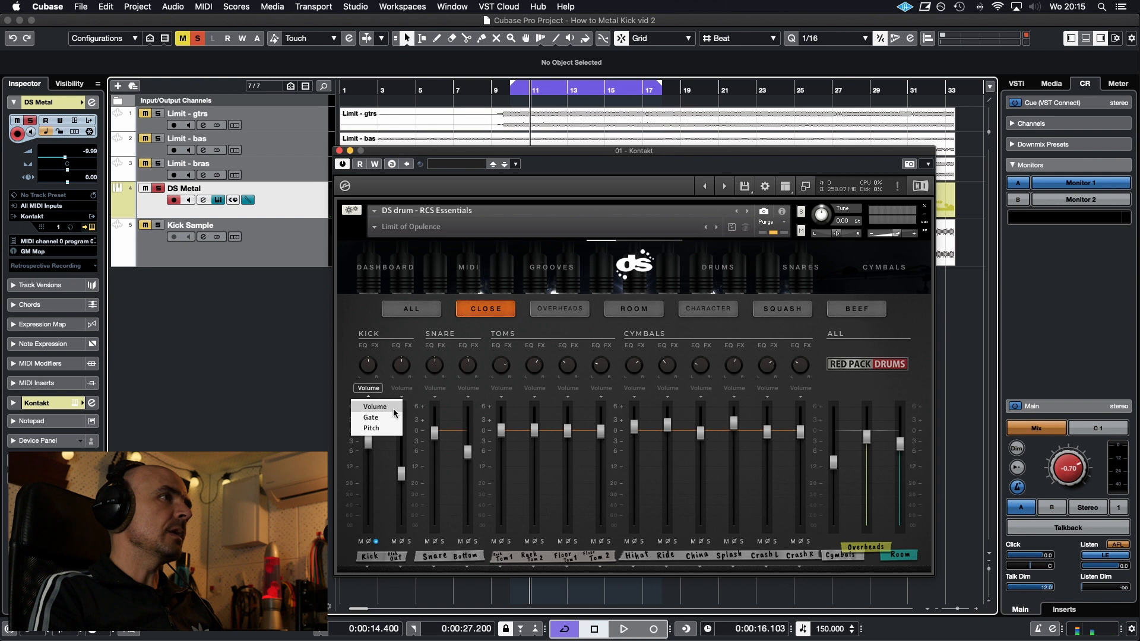
click(369, 416)
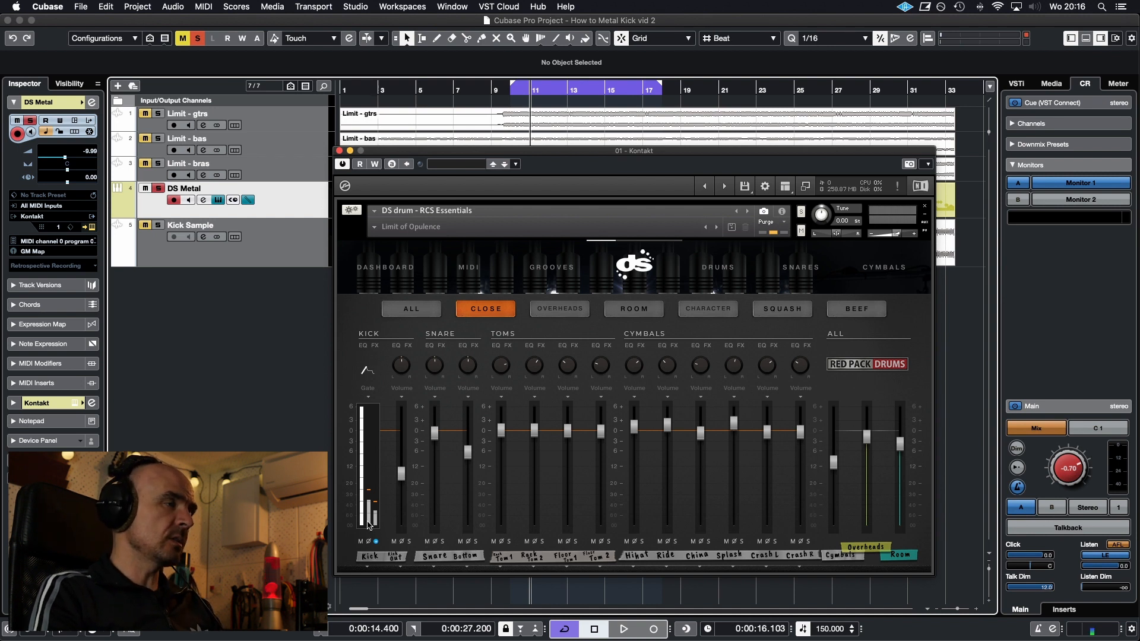
key(space)
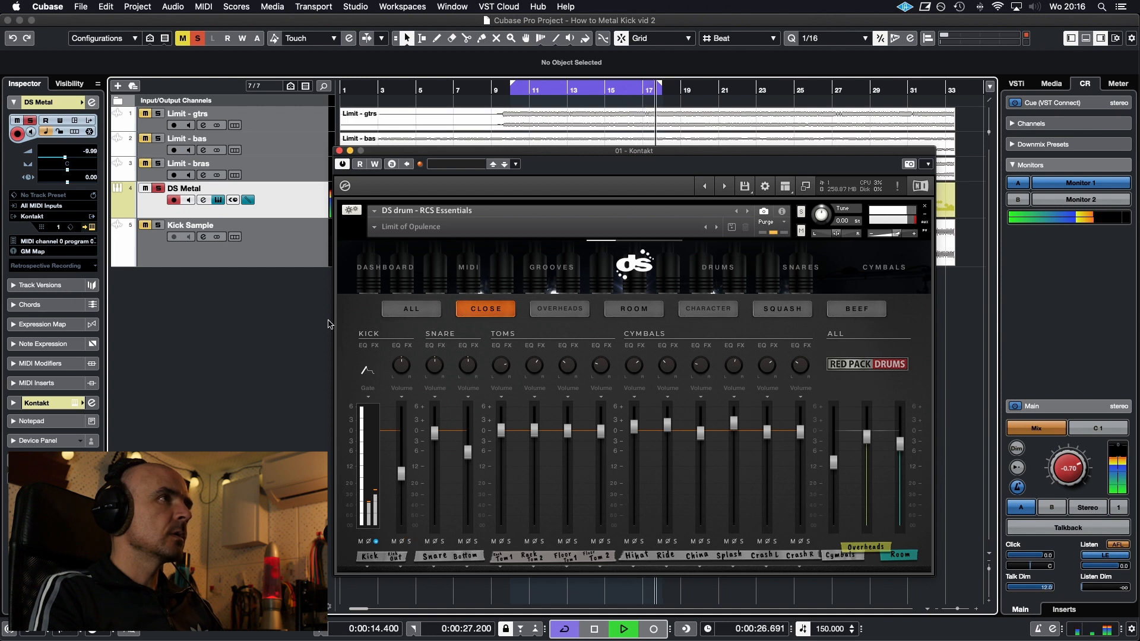
click(376, 543)
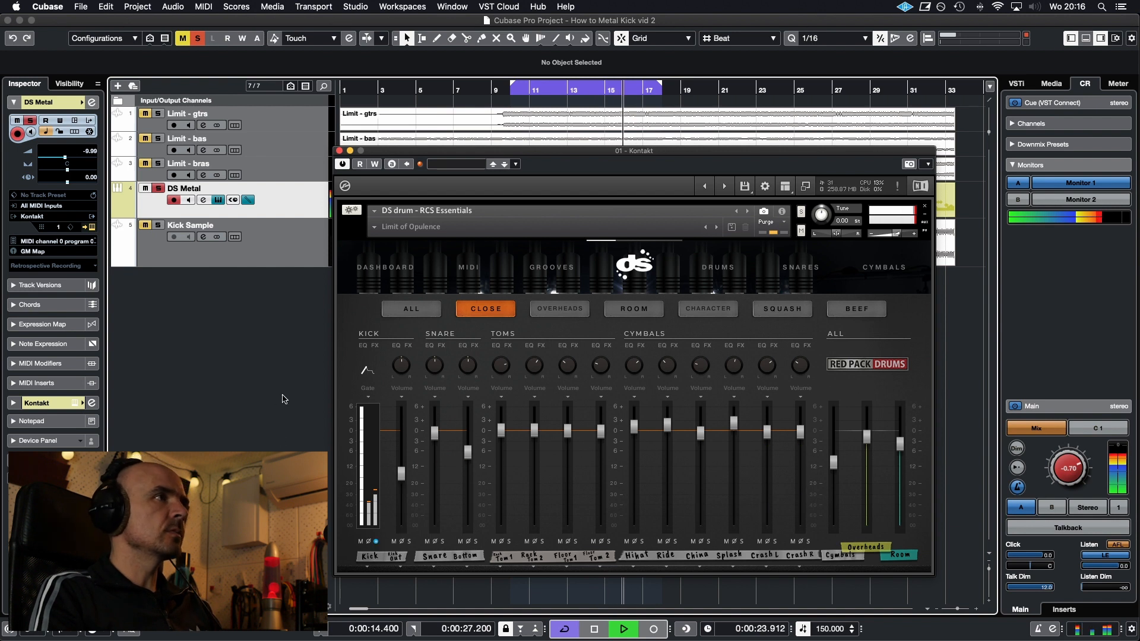
Switch the close-mic Kick channel to its Pitch control and unsolo the DS Metal track to hear the full mix
click(373, 390)
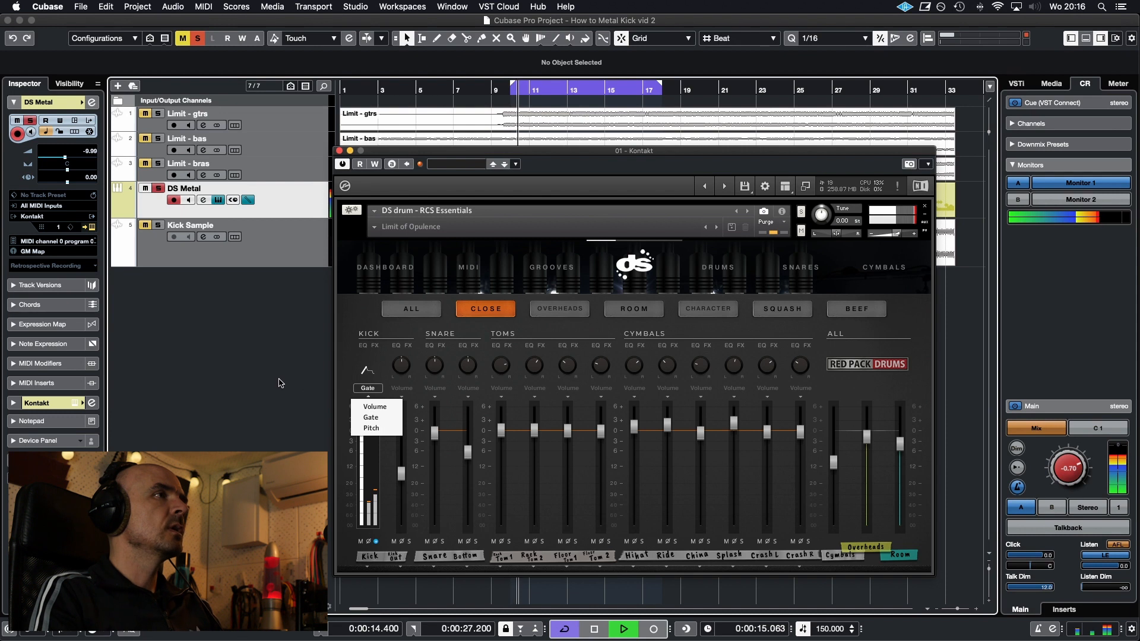
click(371, 428)
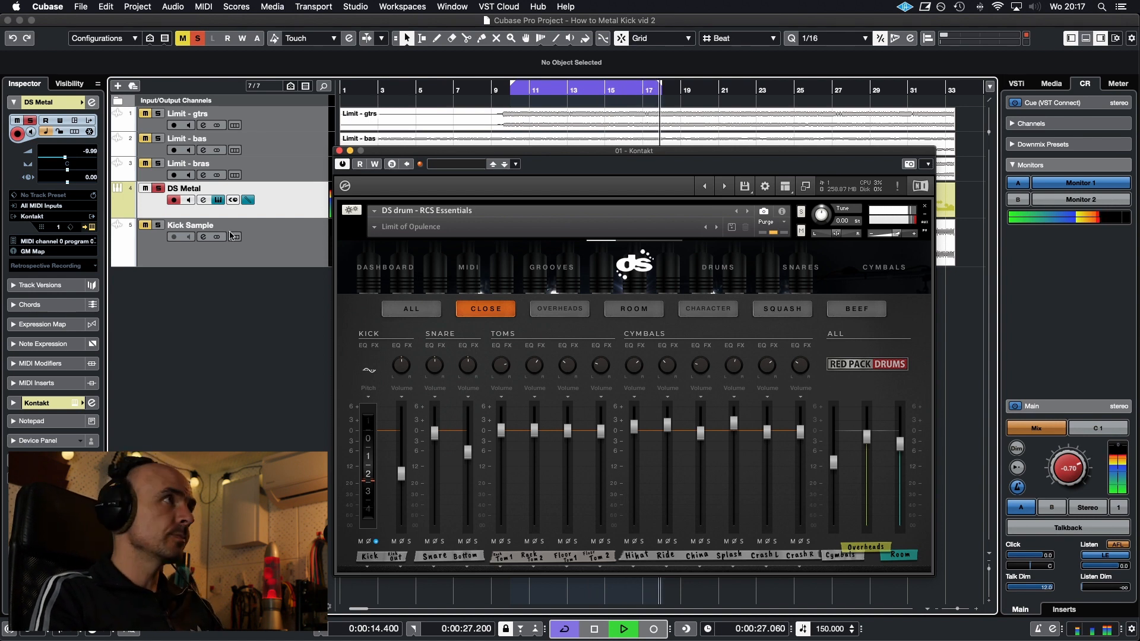
click(158, 188)
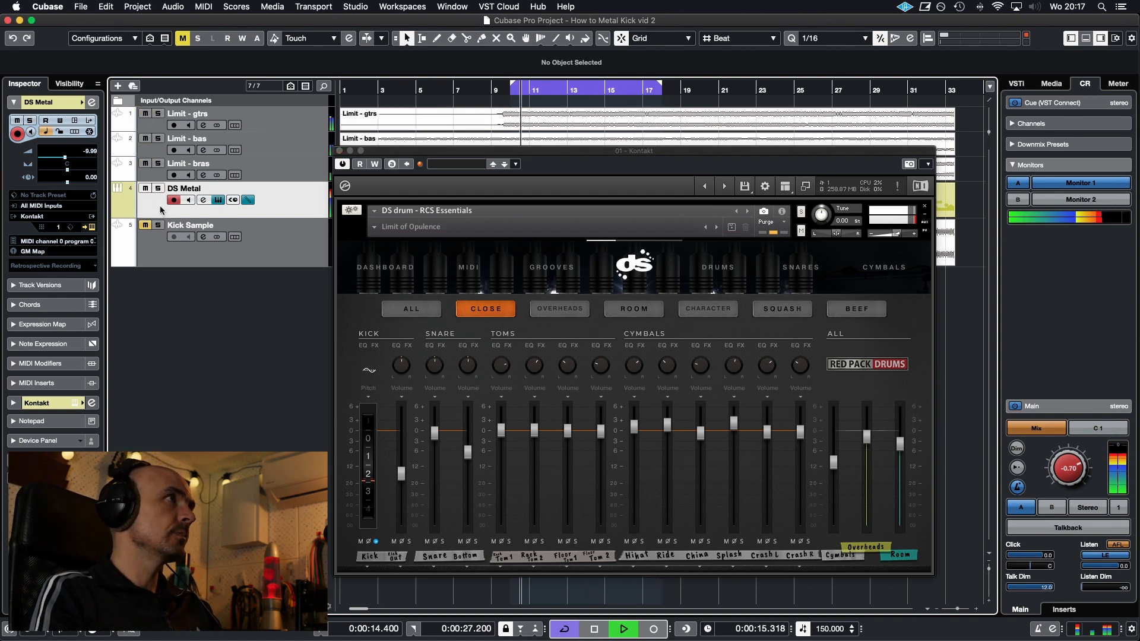
Try lower and higher kick pitches with the Kick channel unsoloed, settle on about 1.5 below zero, and solo the channel again
click(375, 543)
drag(366, 495, 367, 502)
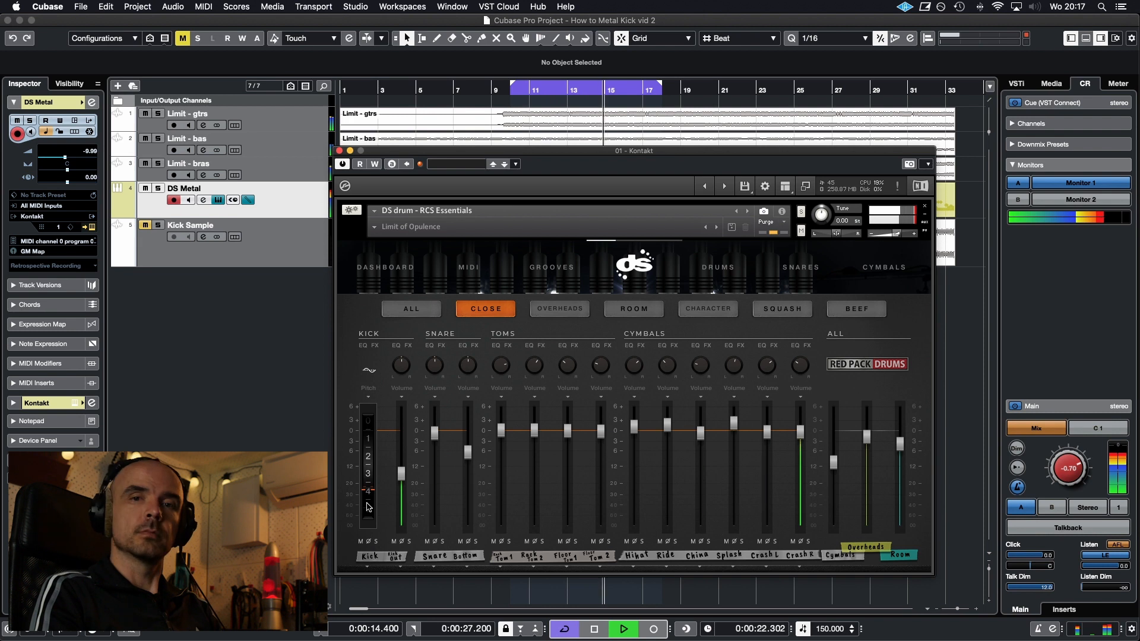
drag(369, 507, 371, 467)
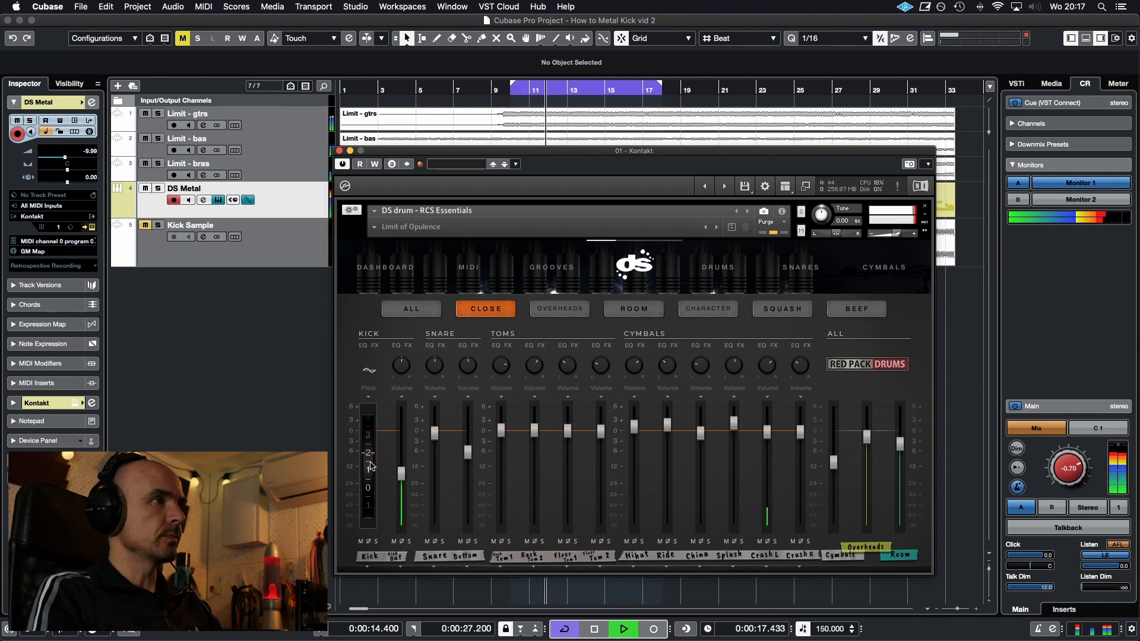
drag(370, 467, 371, 490)
click(376, 541)
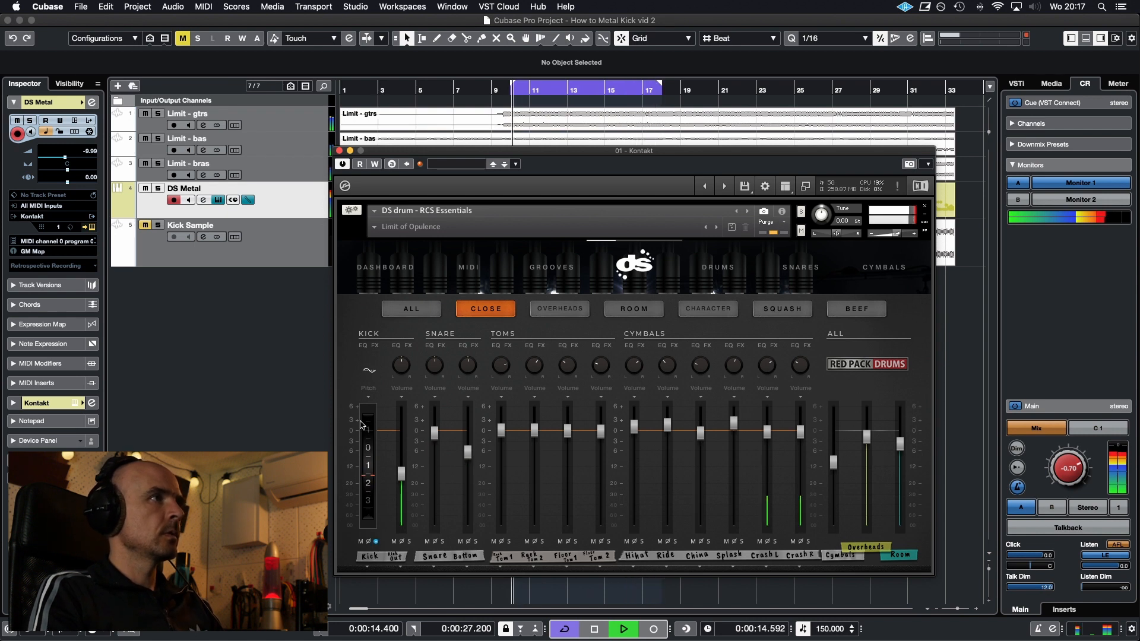
key(space)
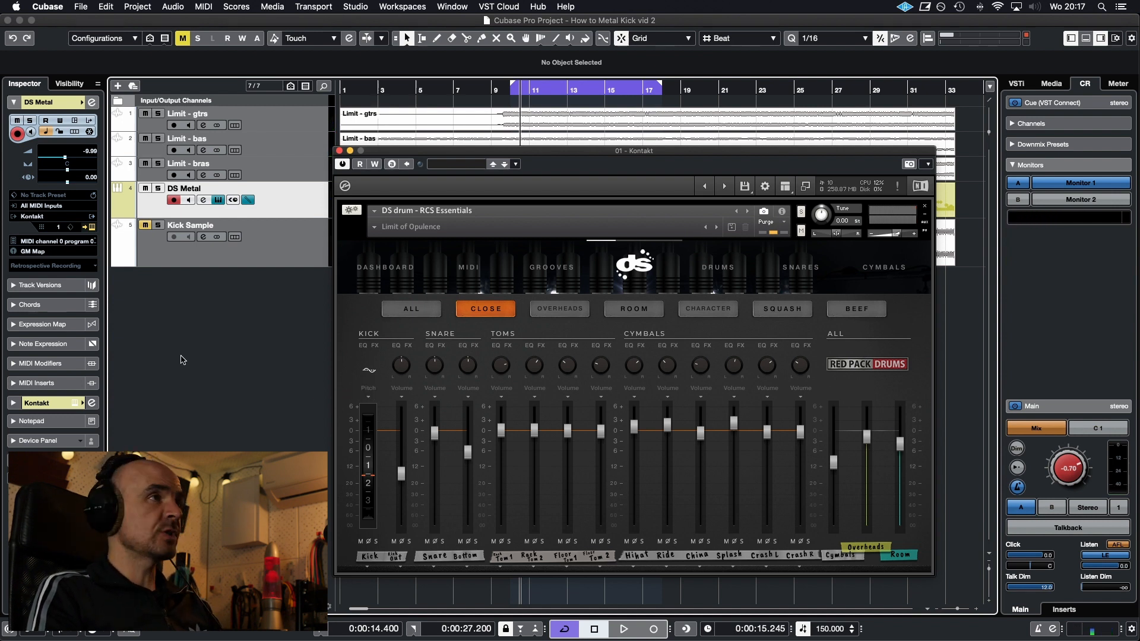
Solo the DS Metal track during playback and switch on the HP filter and EQ bands in the close-mic Kick channel's equalizer
click(361, 346)
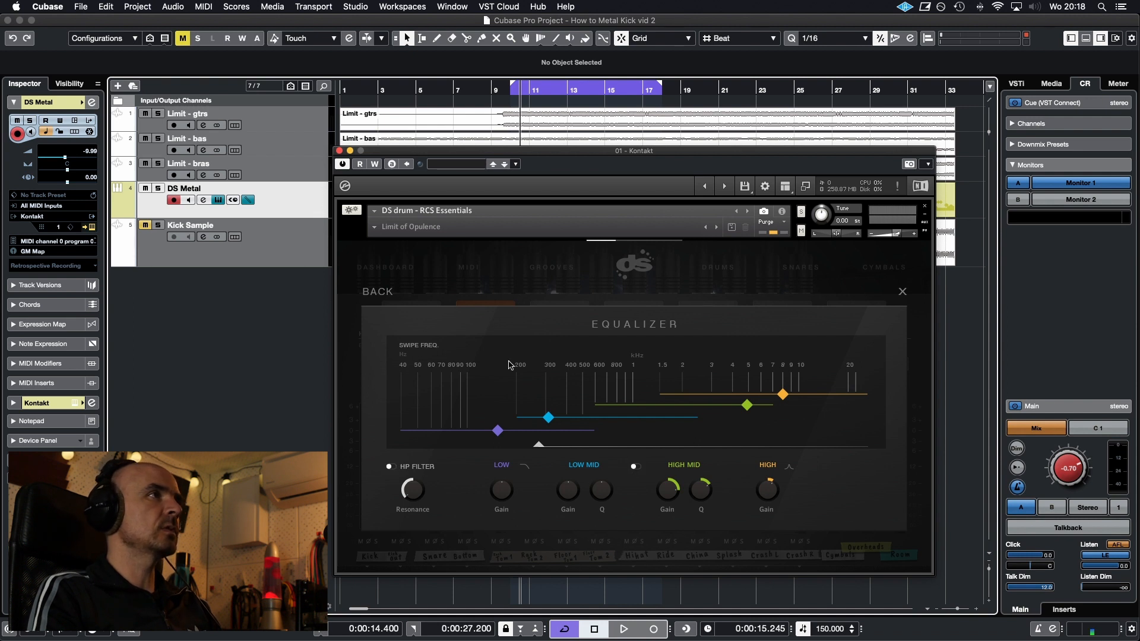
click(385, 292)
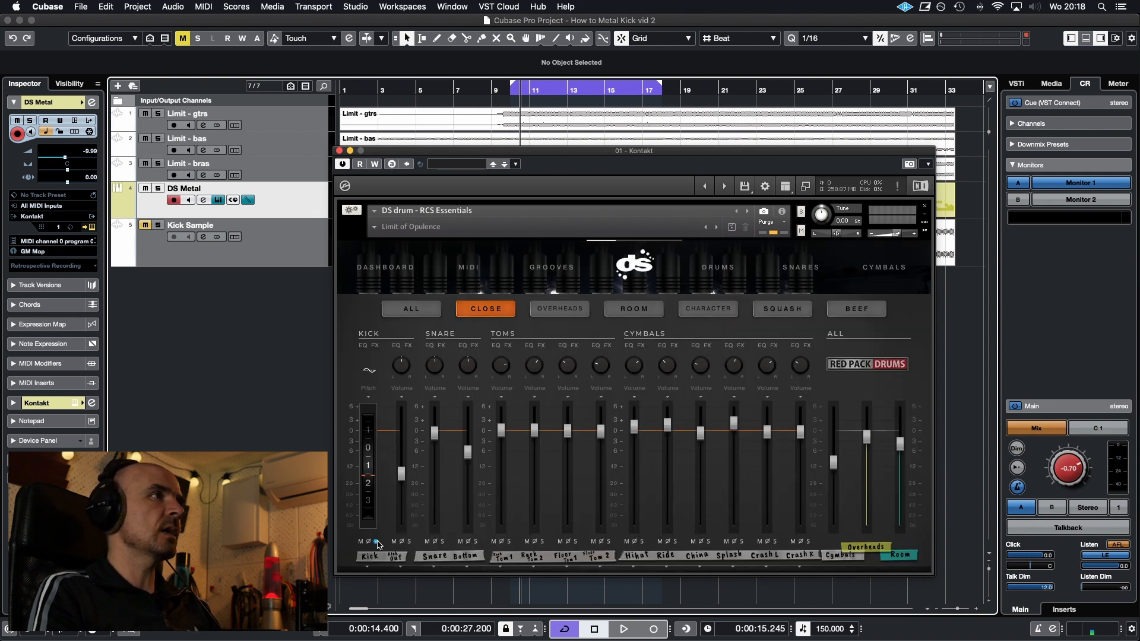
click(362, 346)
key(space)
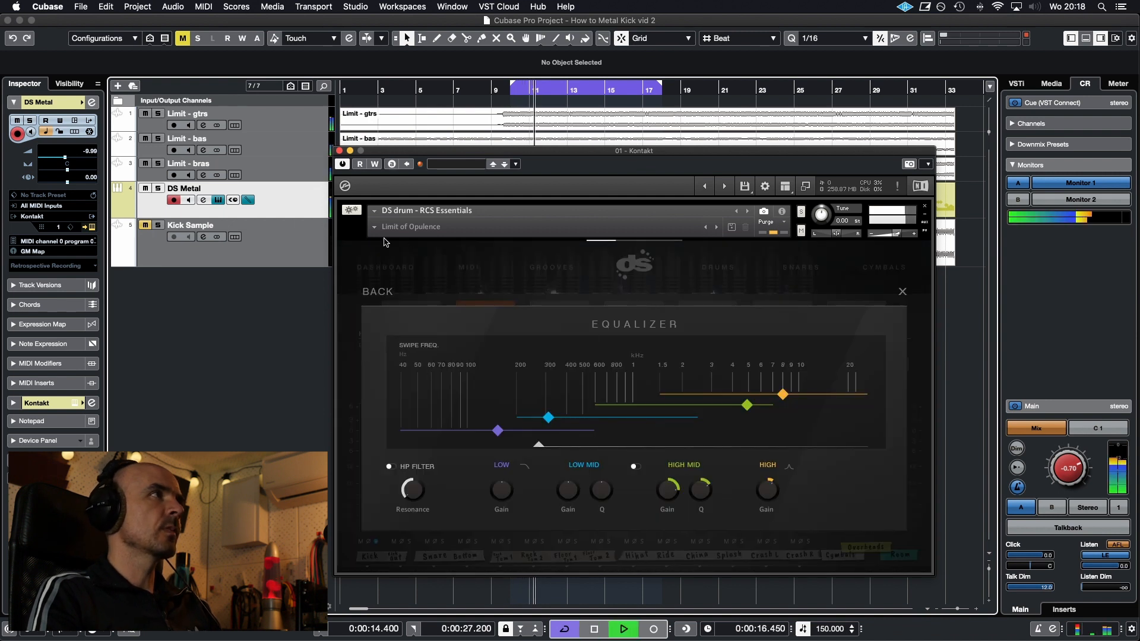
click(158, 188)
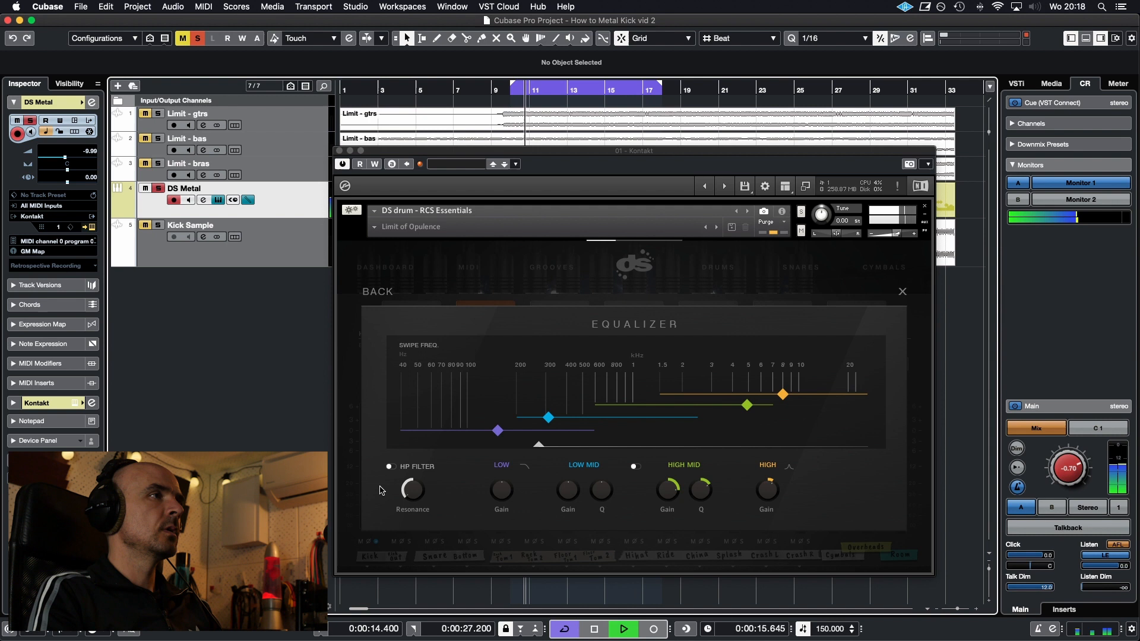
click(390, 467)
click(634, 467)
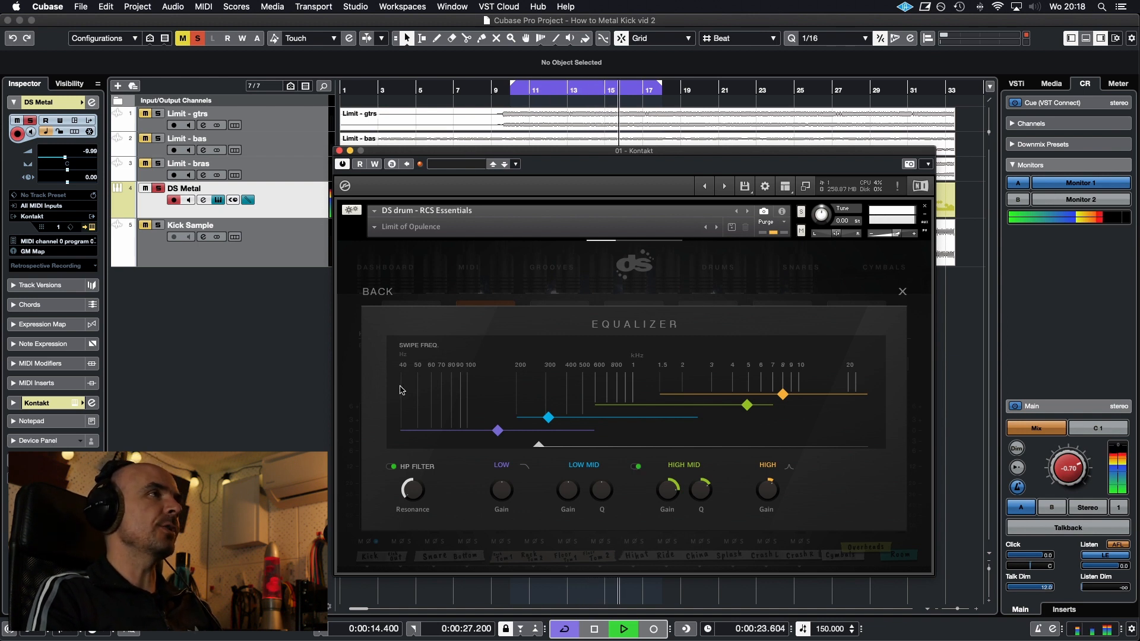
Show the effects of the close-mic Kick channel and audition them, trying the Transient Designer's attack
click(378, 291)
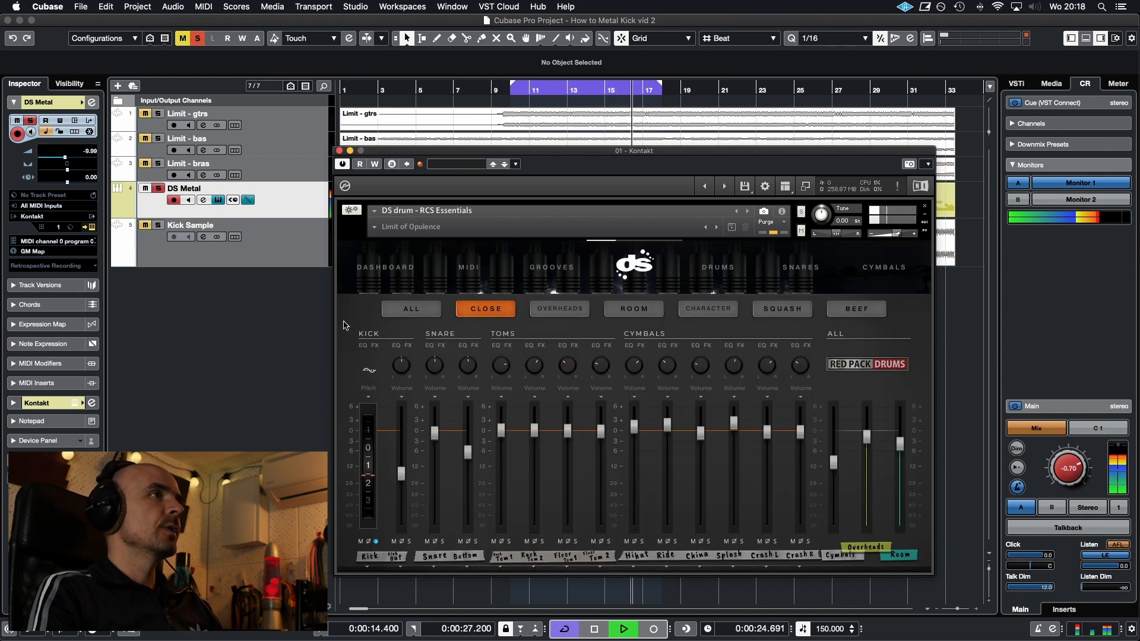
click(375, 346)
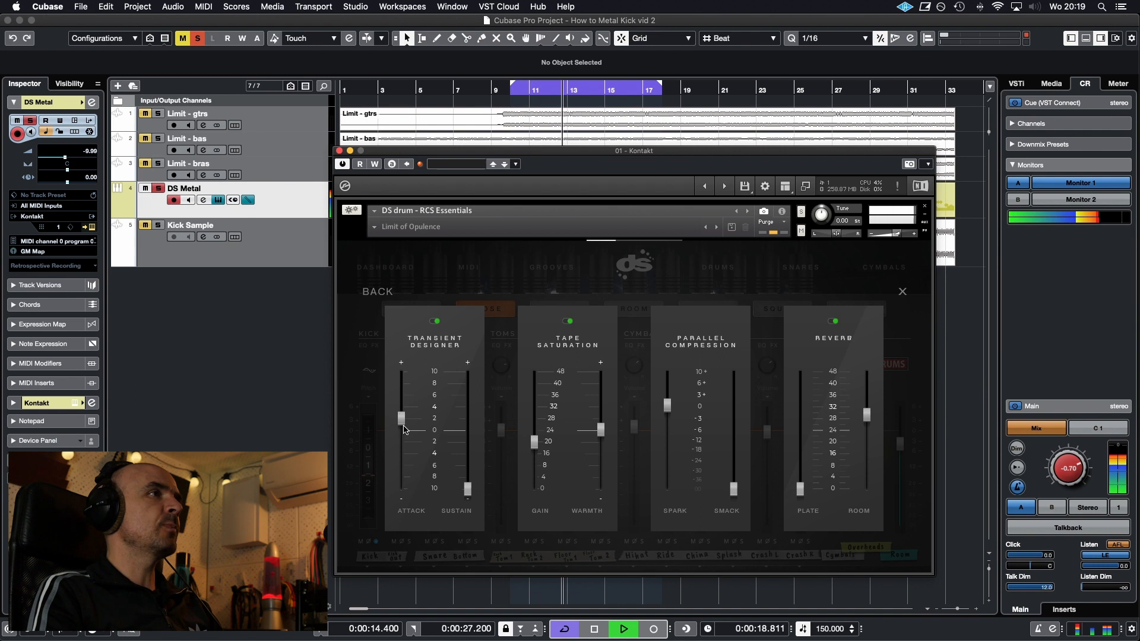
mouse_move(402, 419)
mouse_down()
mouse_move(410, 374)
mouse_move(408, 422)
mouse_up()
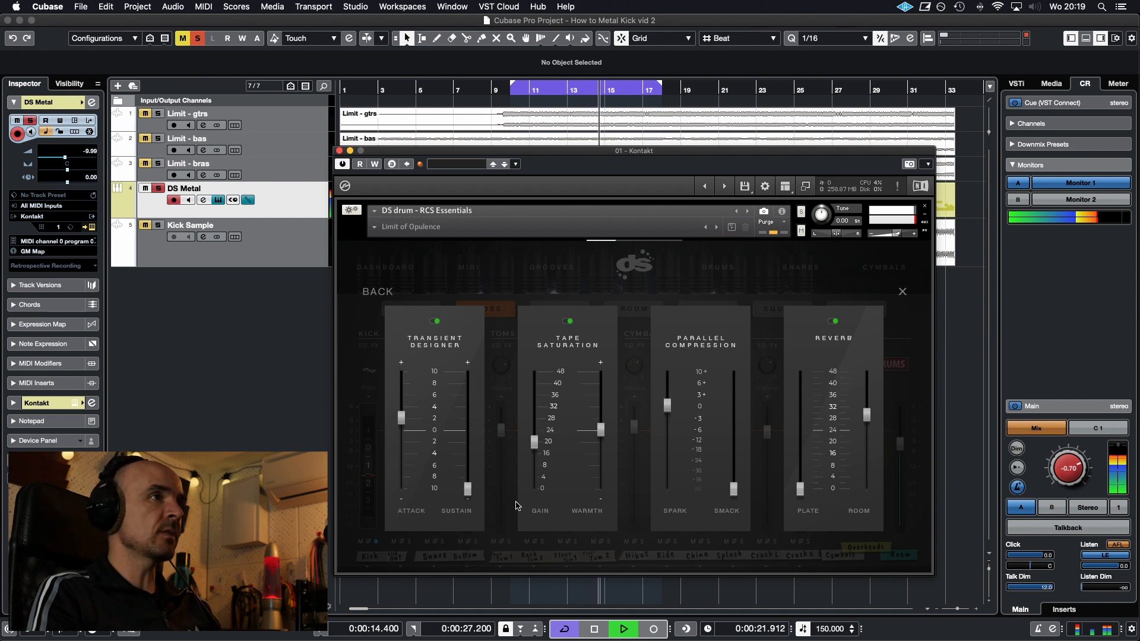
key(space)
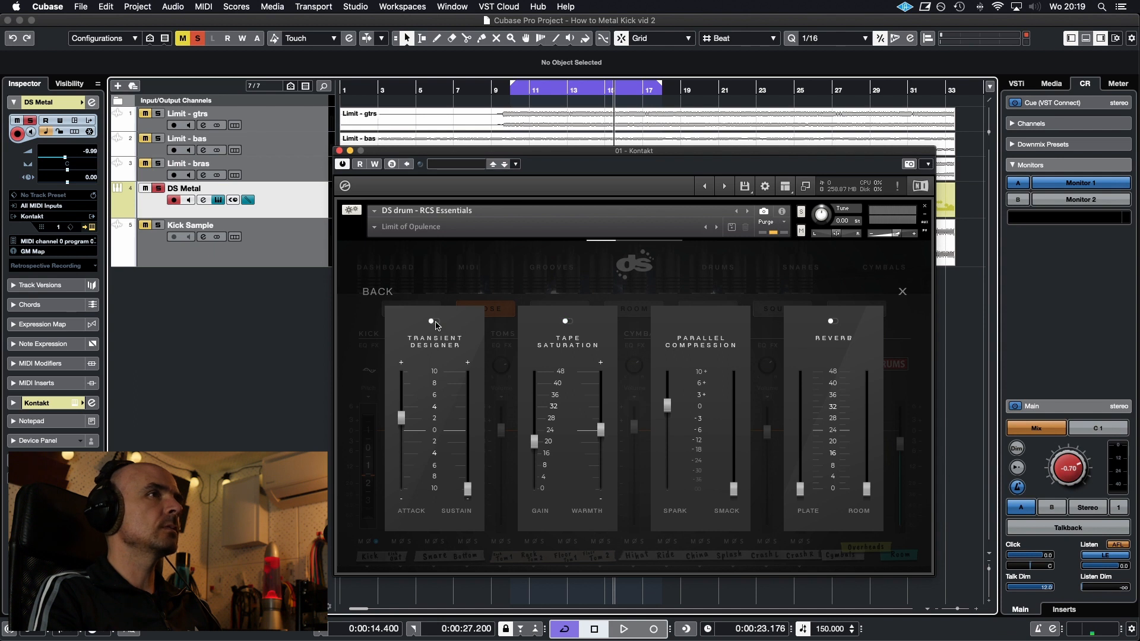
Lower the parallel compression Spark to minimum and audition the Kick with only the Transient Designer on, its attack at about 6
drag(677, 406, 677, 490)
key(space)
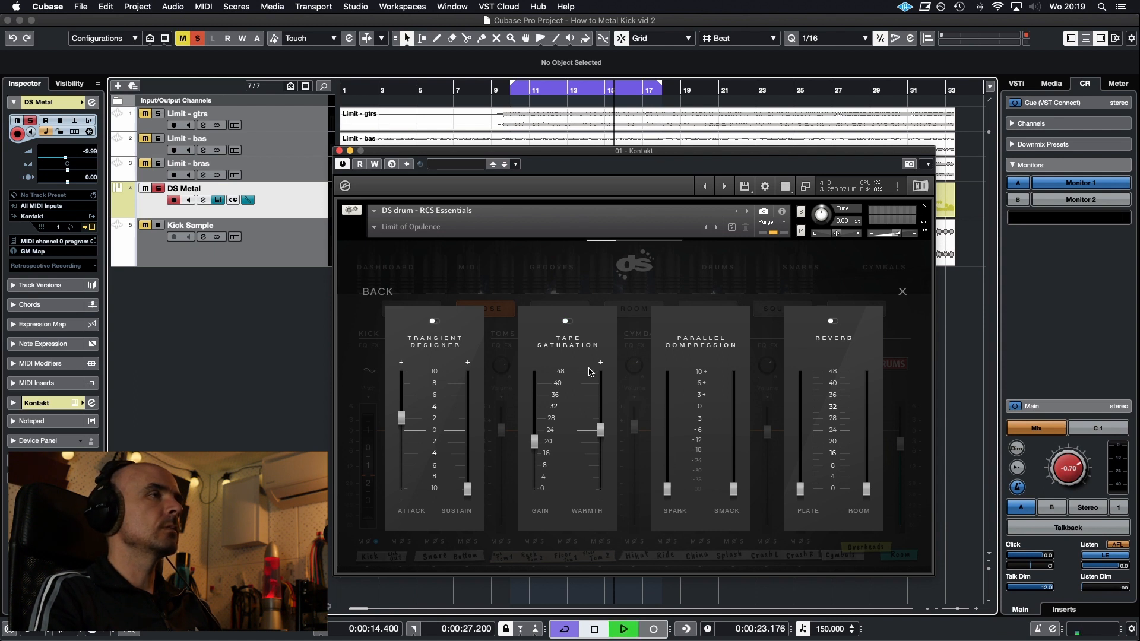
click(432, 321)
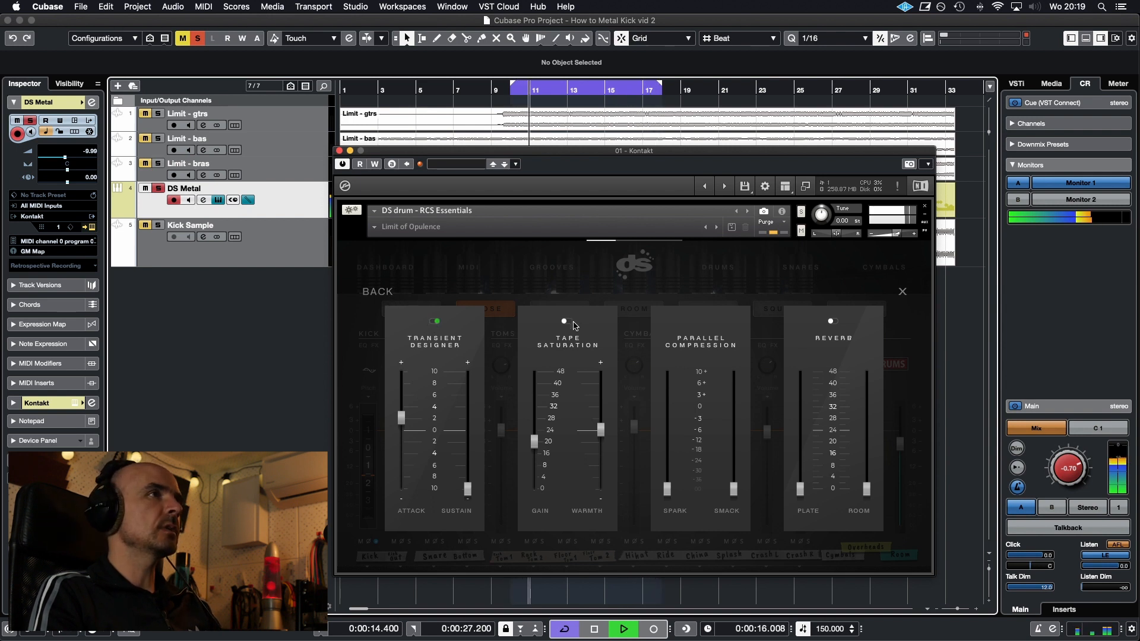
drag(401, 420, 405, 398)
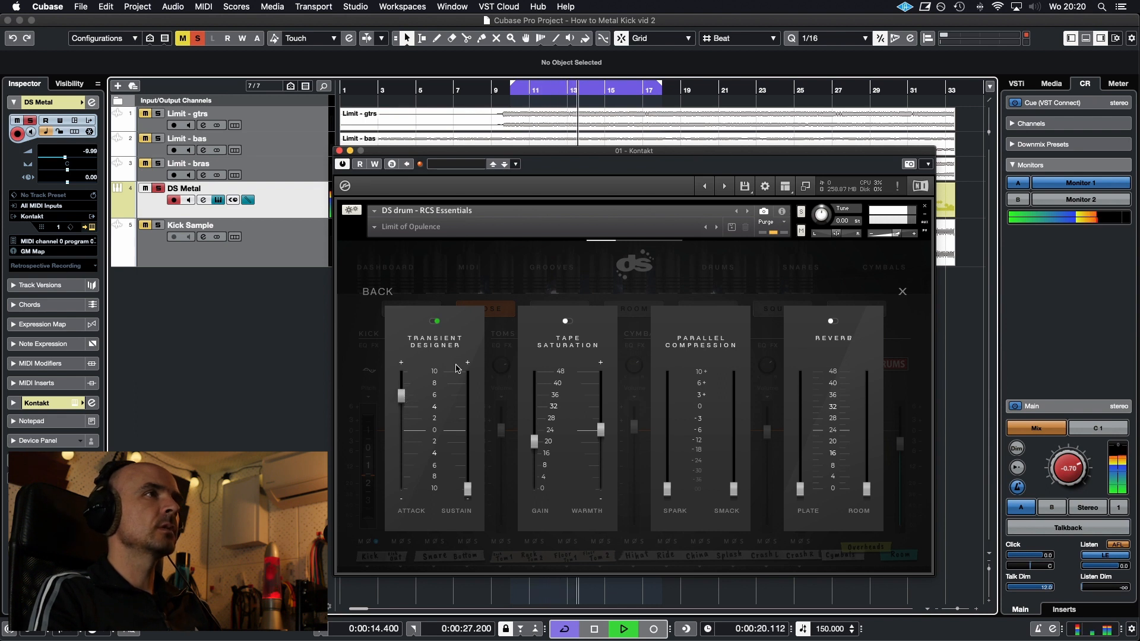
Compare the Kick with Tape Saturation on and off, leave it on, and raise the parallel compression Spark to about +1
click(565, 322)
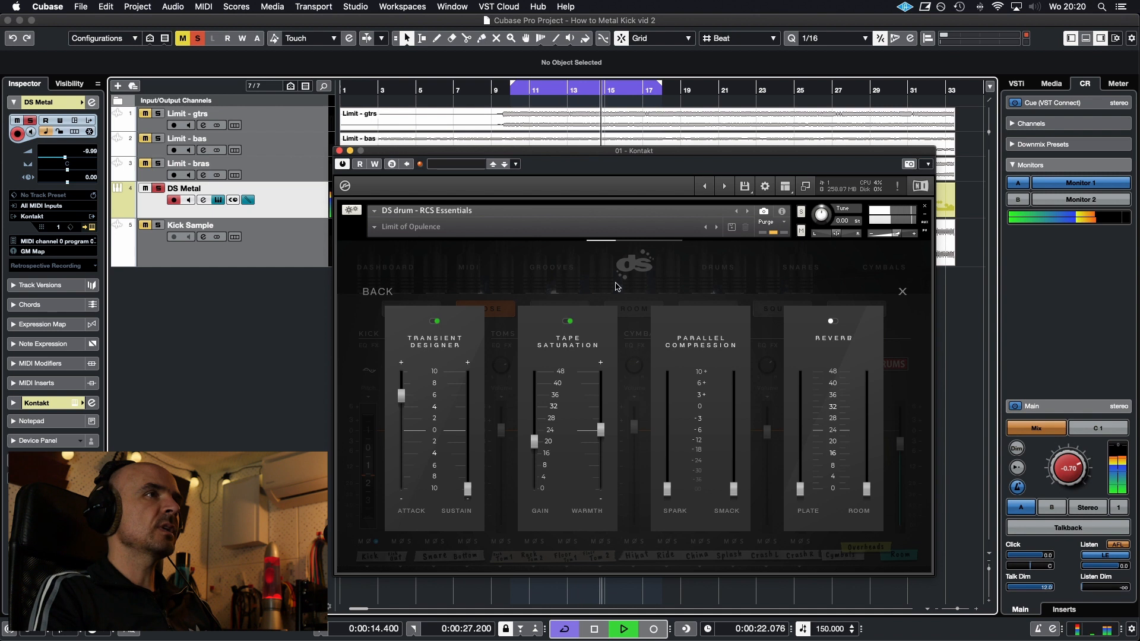
click(565, 322)
click(565, 322)
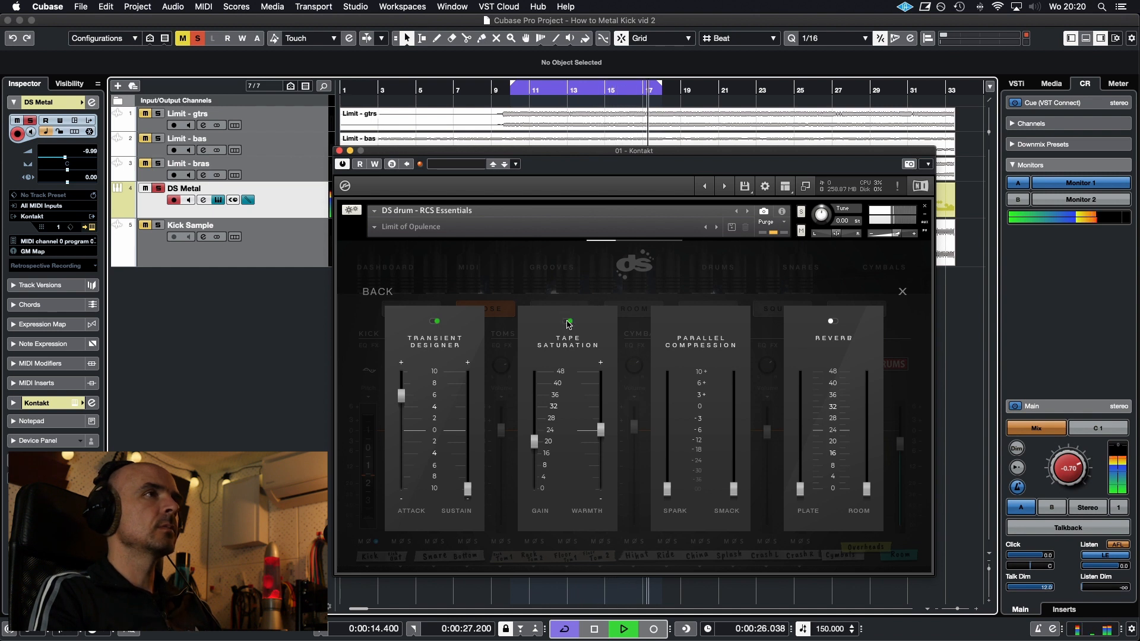
drag(668, 488, 675, 409)
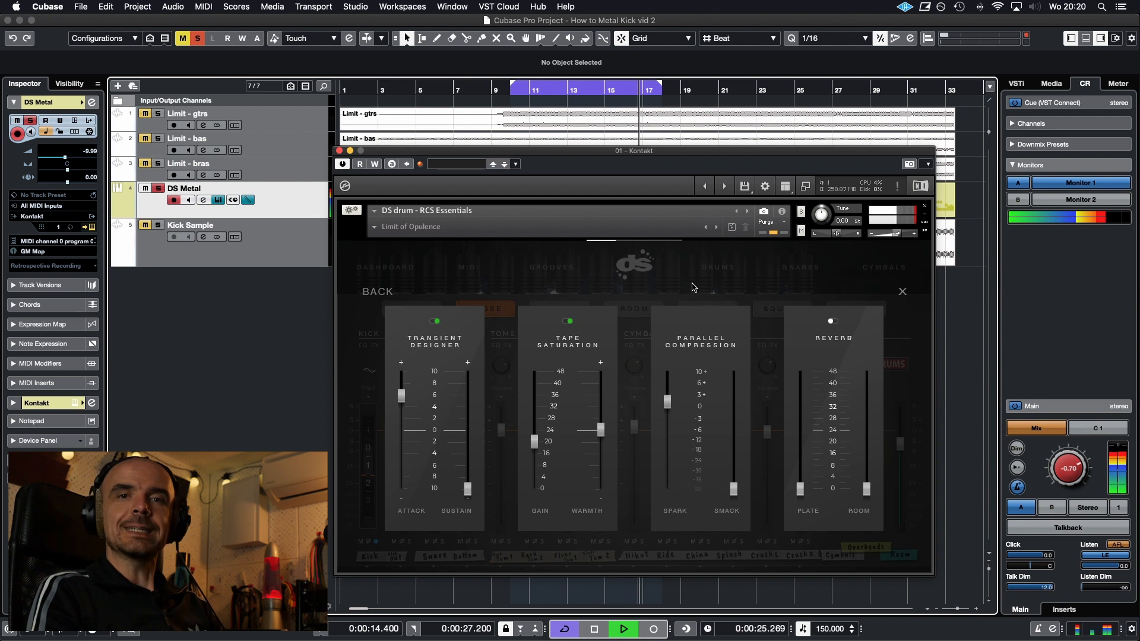
click(377, 292)
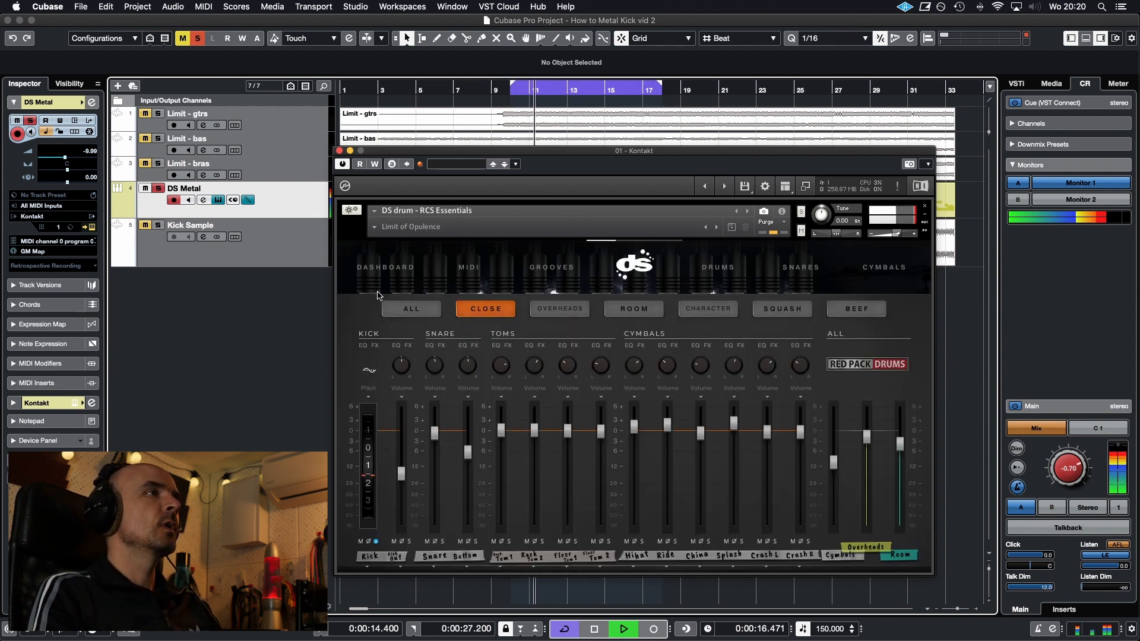
Solo the close-mic Kick Out channel instead of Kick and show its Gate controls
click(368, 389)
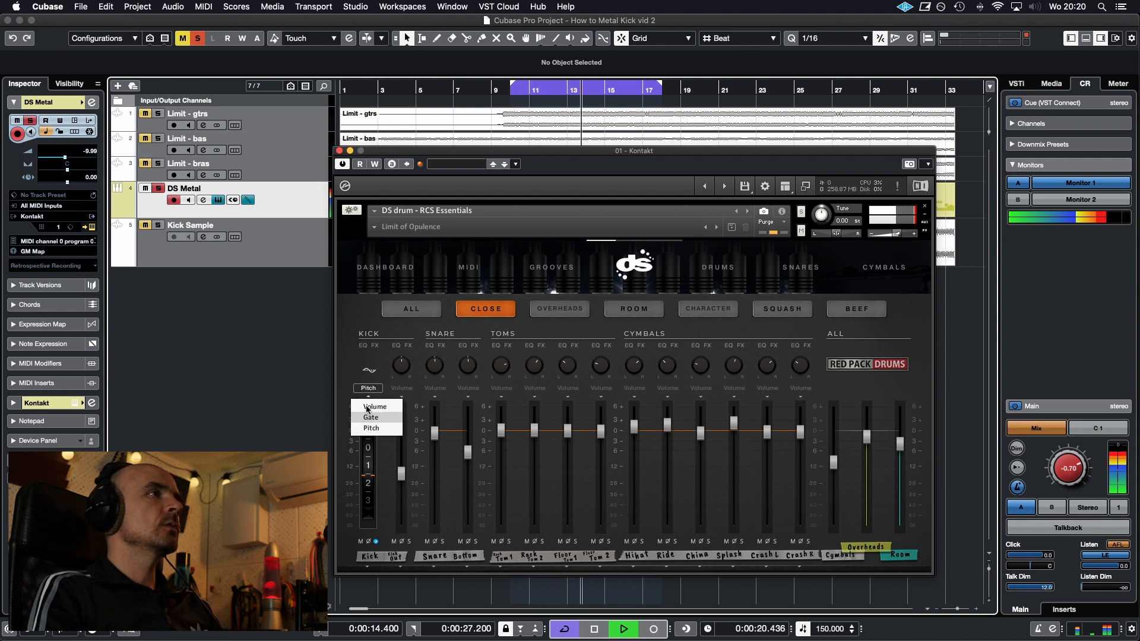
click(341, 375)
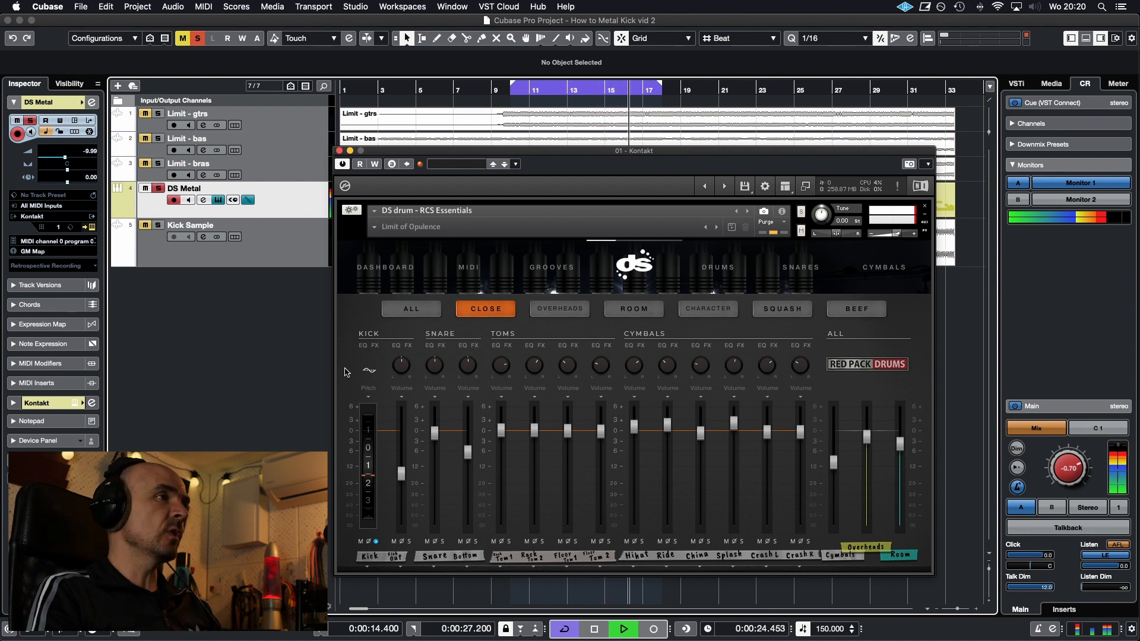
click(360, 541)
click(409, 541)
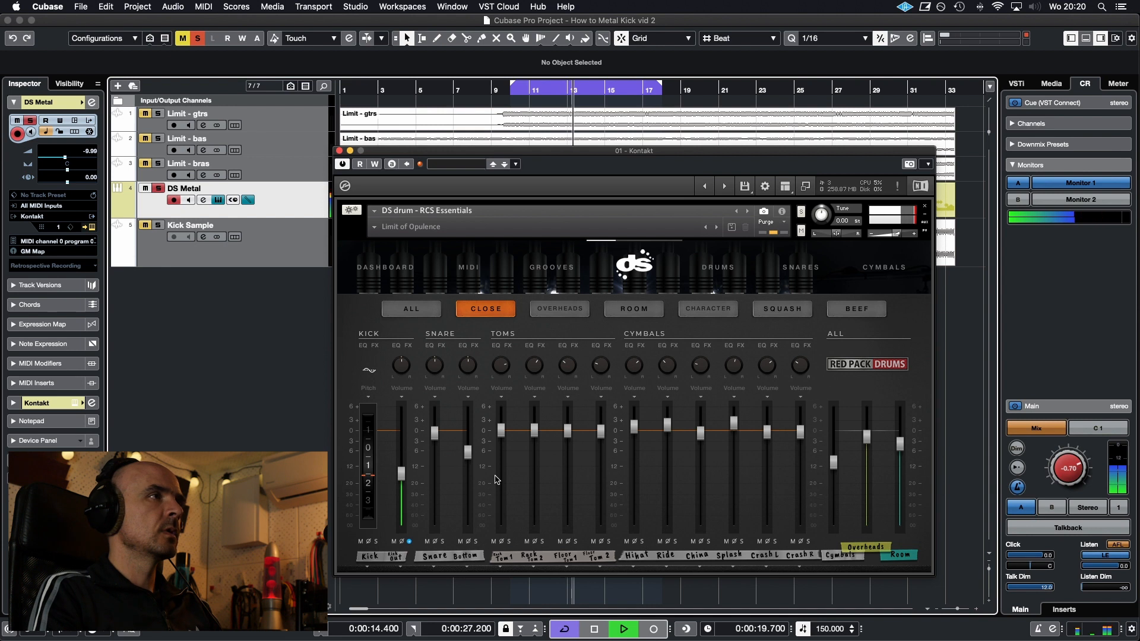
click(401, 390)
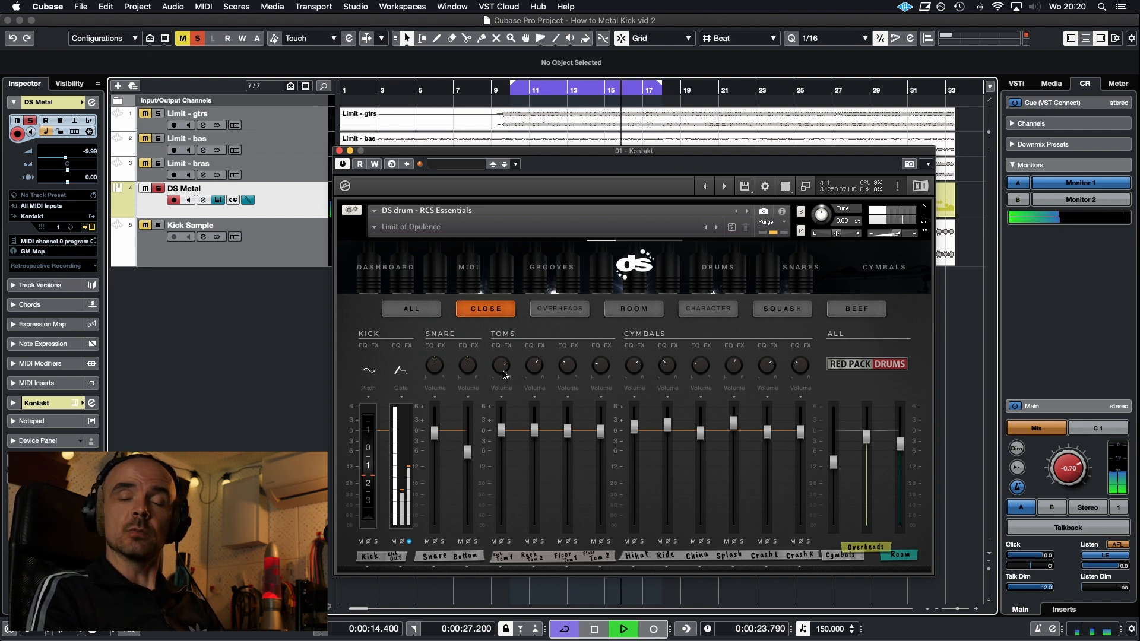
Audition the soloed Kick Out channel while adjusting its gate, setting the last gate bar higher than the middle one
key(space)
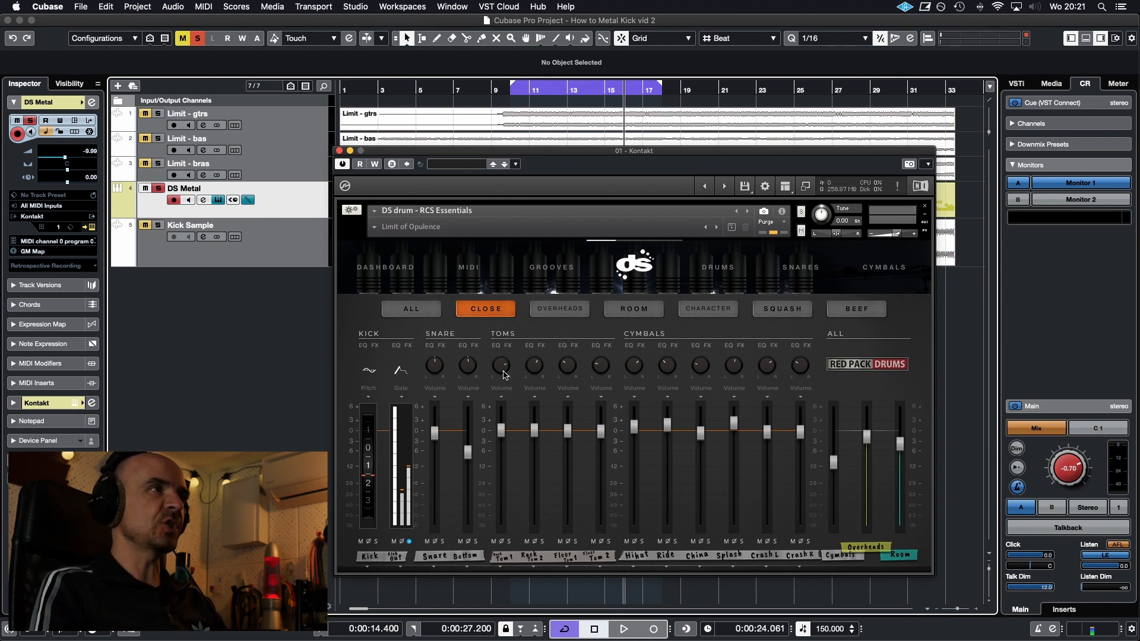
key(space)
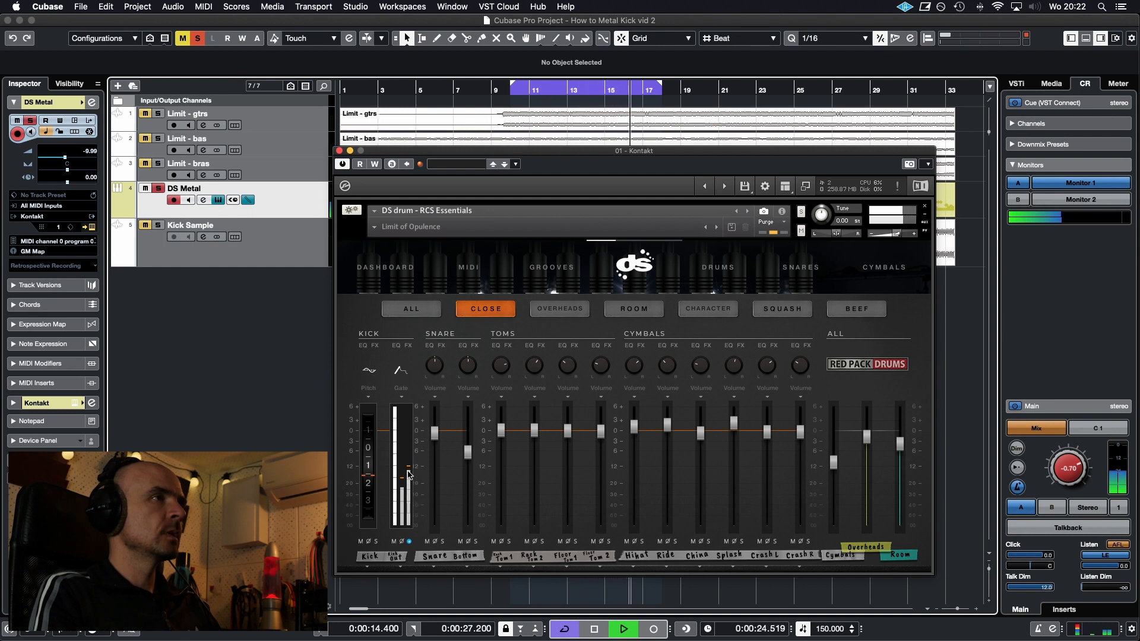
key(space)
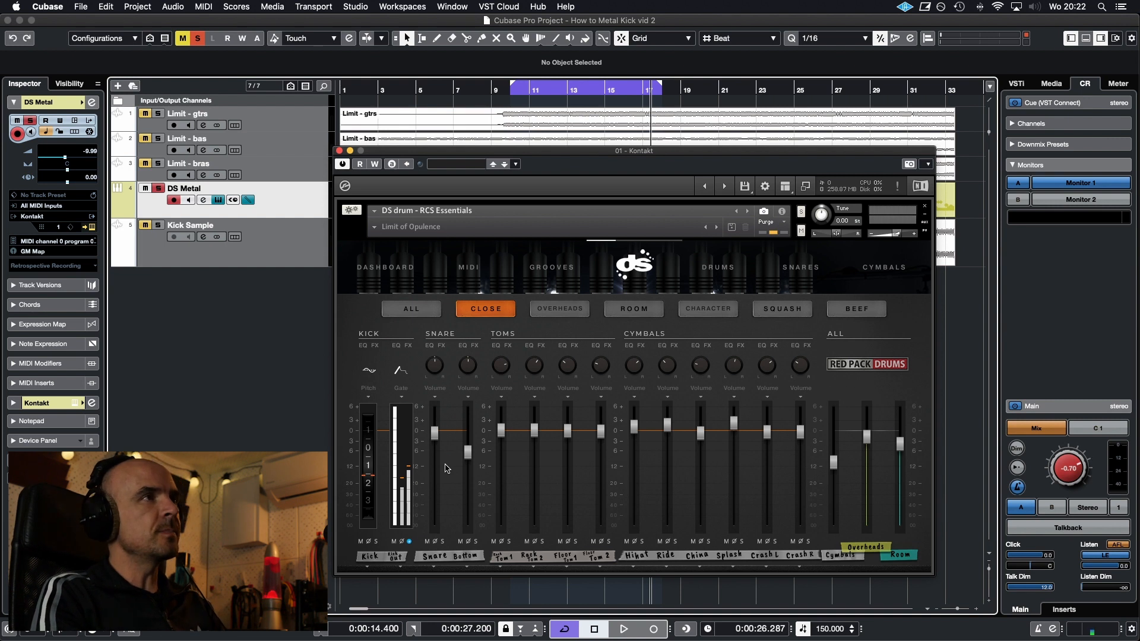
key(space)
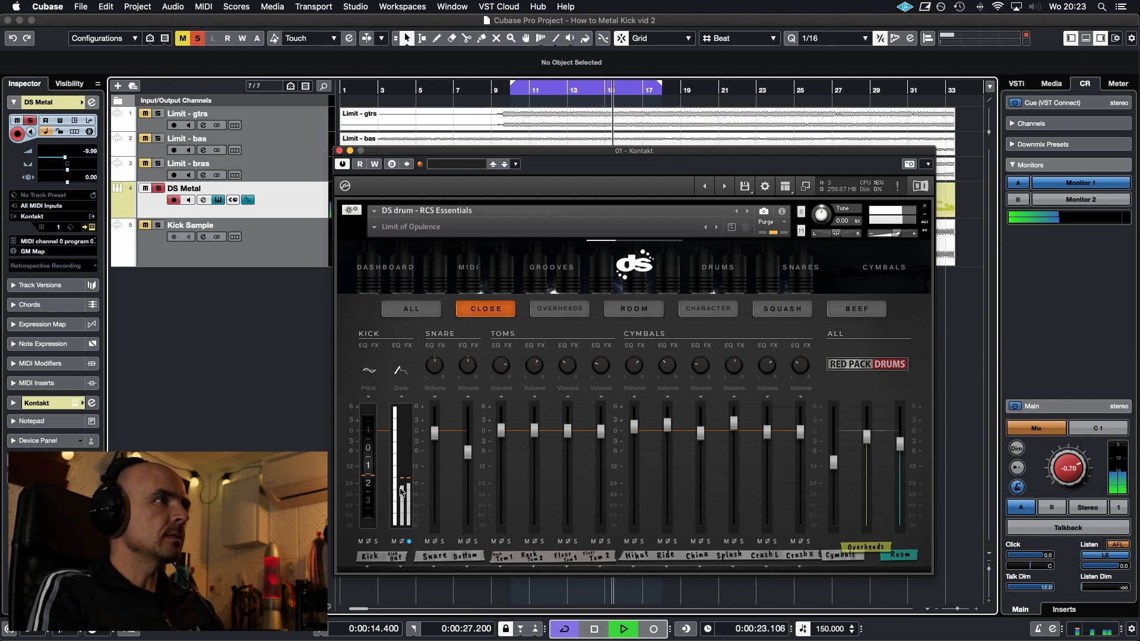
drag(408, 485, 410, 471)
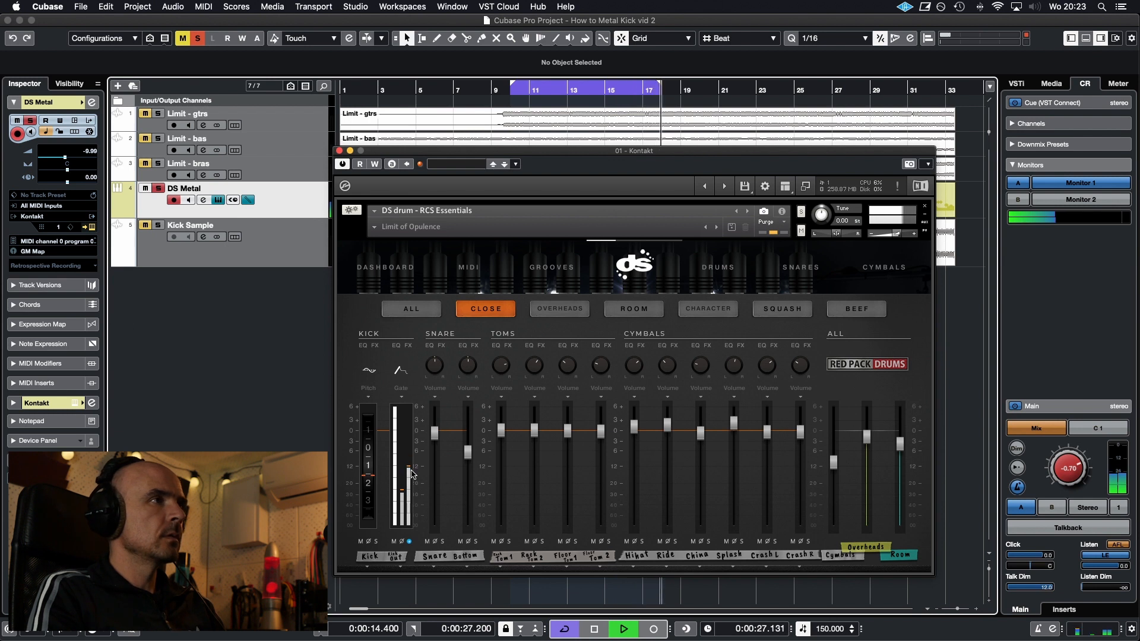
key(space)
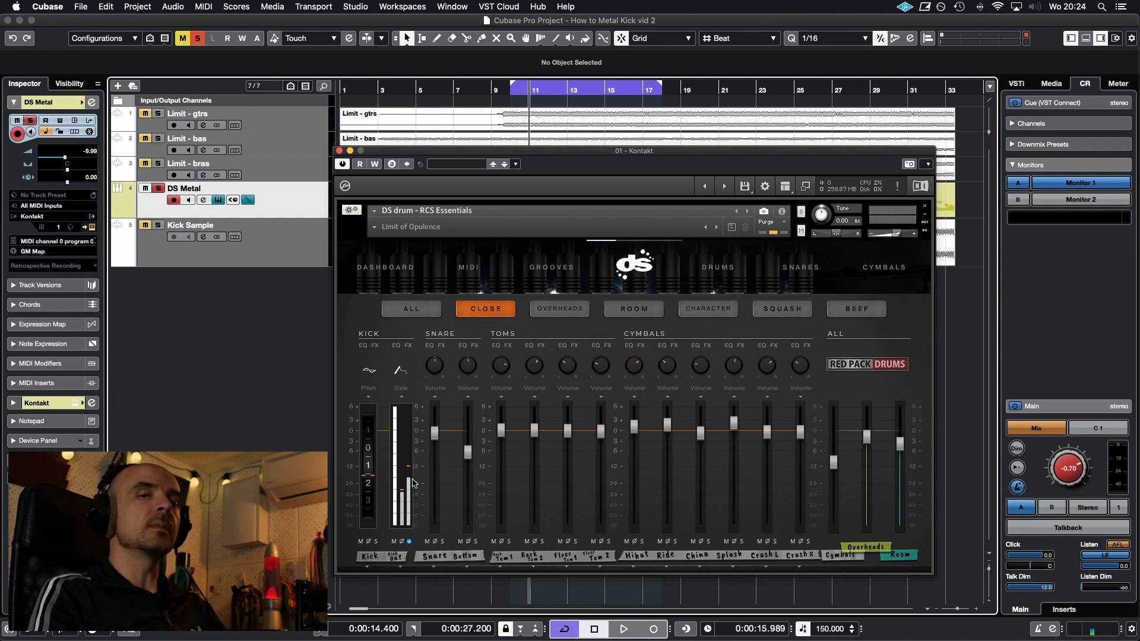
key(space)
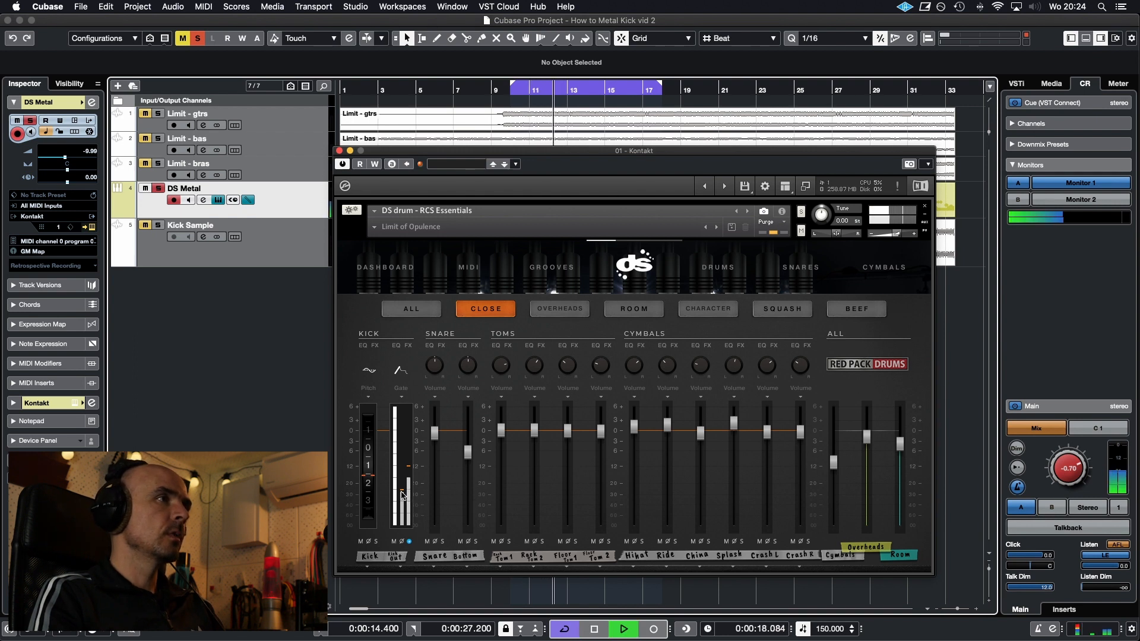
key(space)
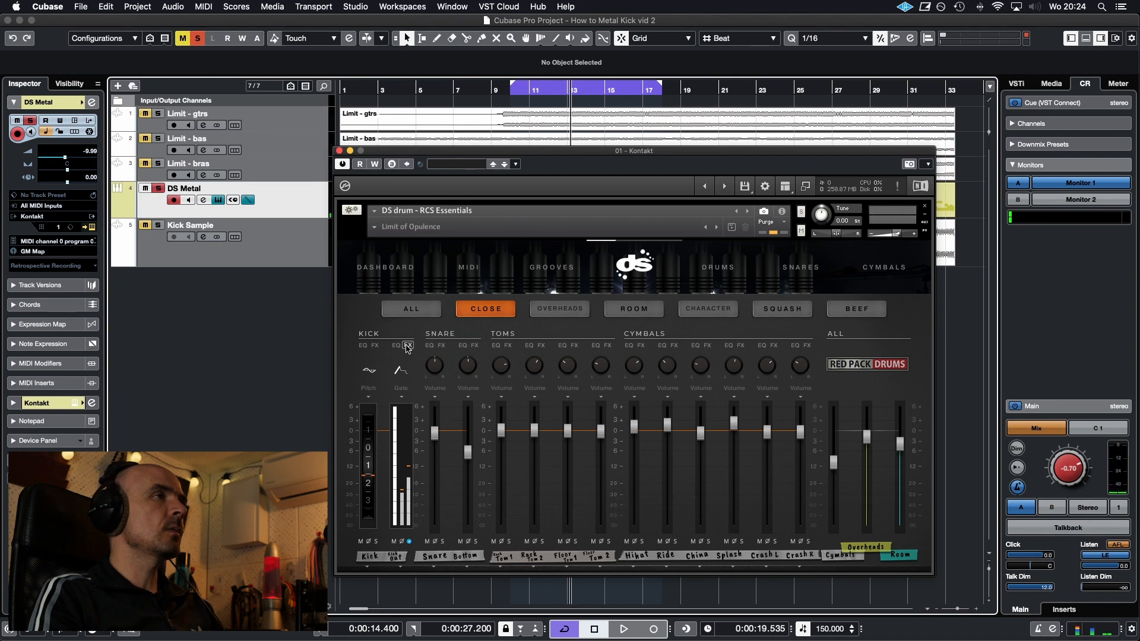
Switch off the reverb in the Kick Out channel's effects and inspect the channel's equalizer
click(409, 346)
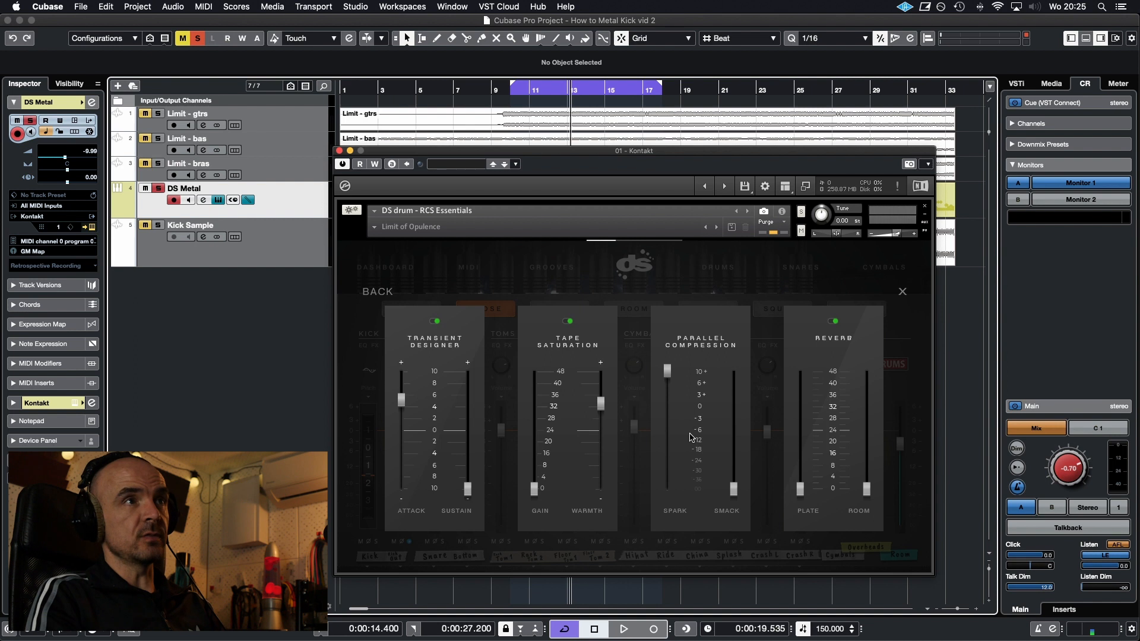
click(834, 321)
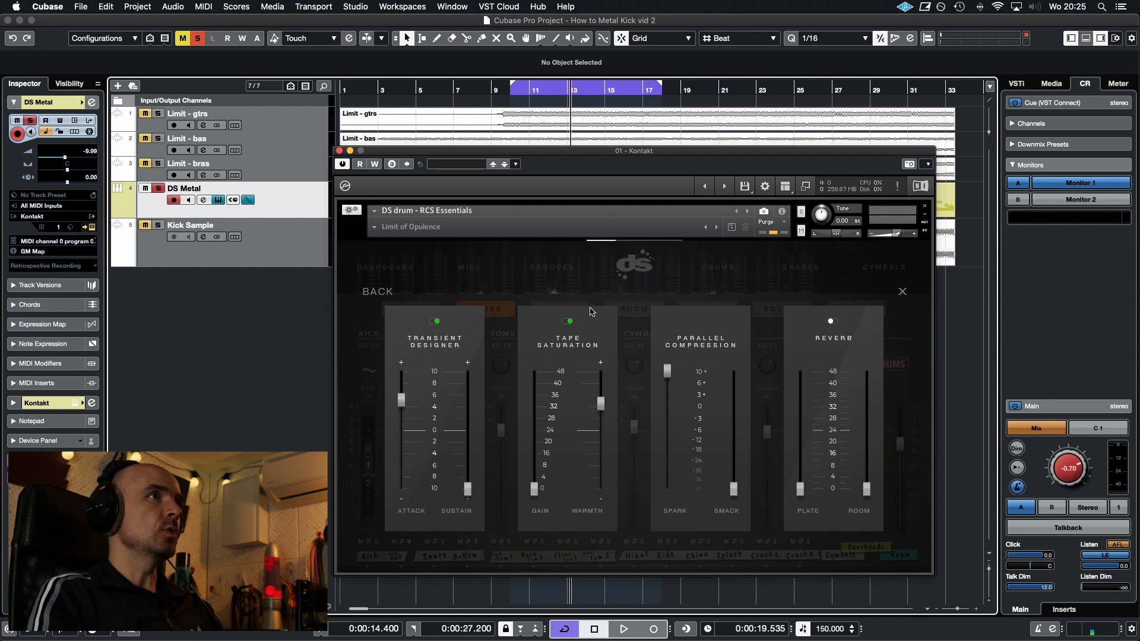
click(379, 293)
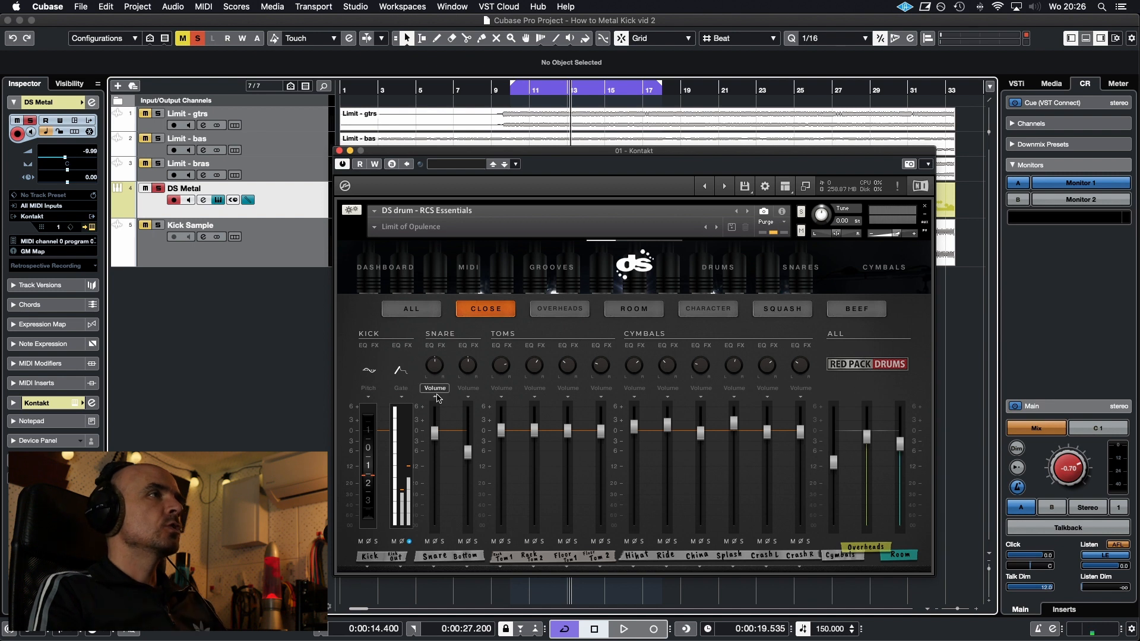
click(394, 347)
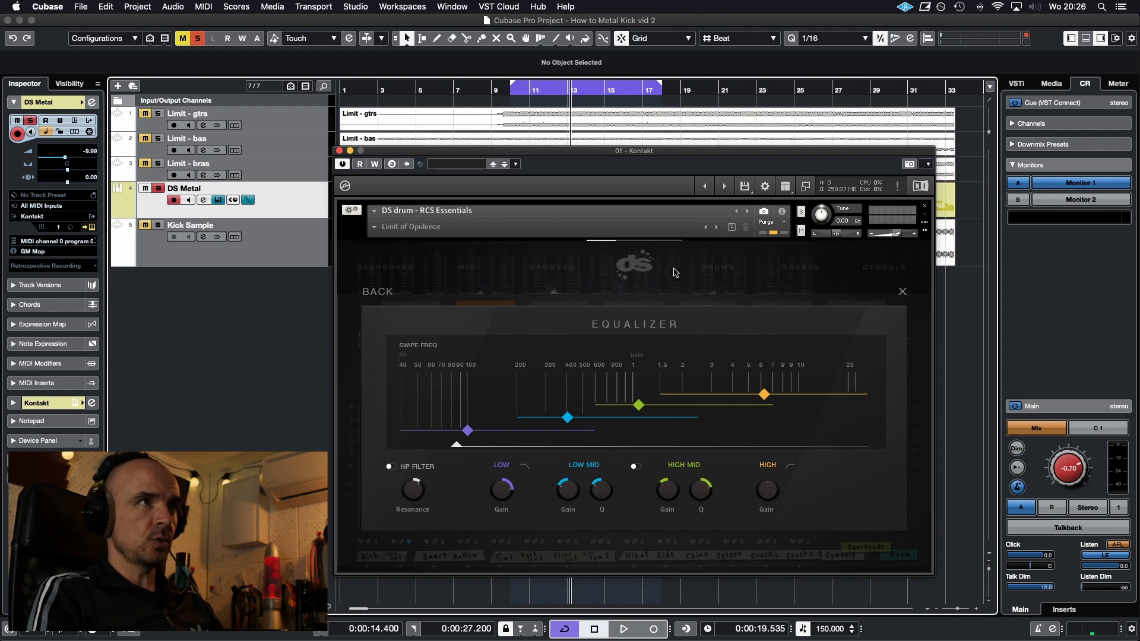
click(715, 280)
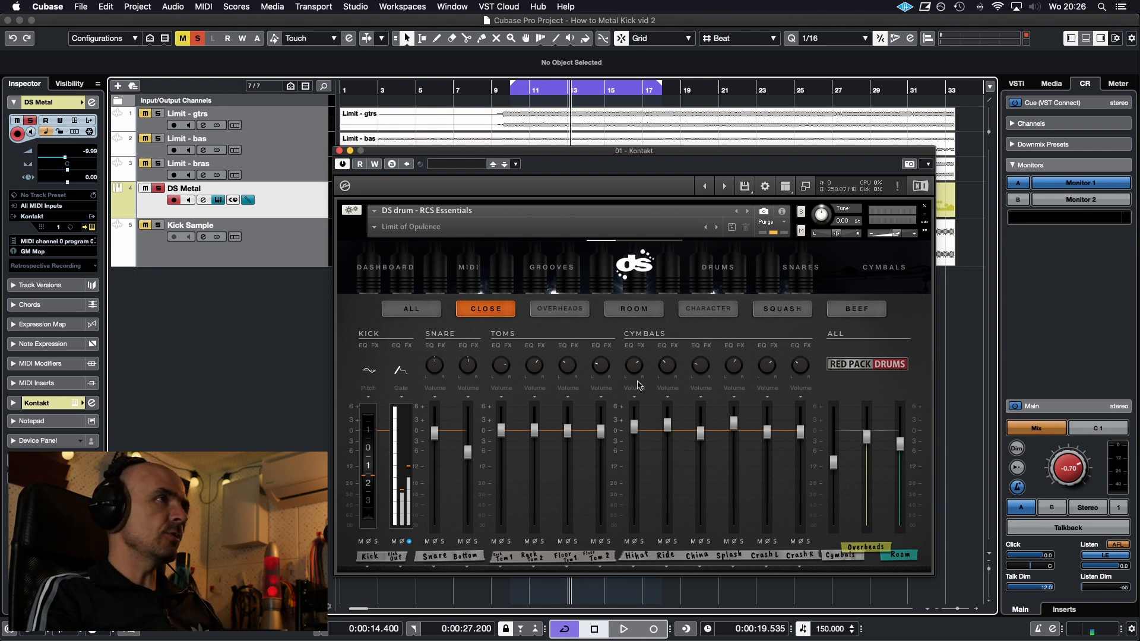
Switch the Kick Out channel to its Pitch control, unsolo it, and show the Beef page with its Kick channel soloed
click(402, 397)
click(408, 432)
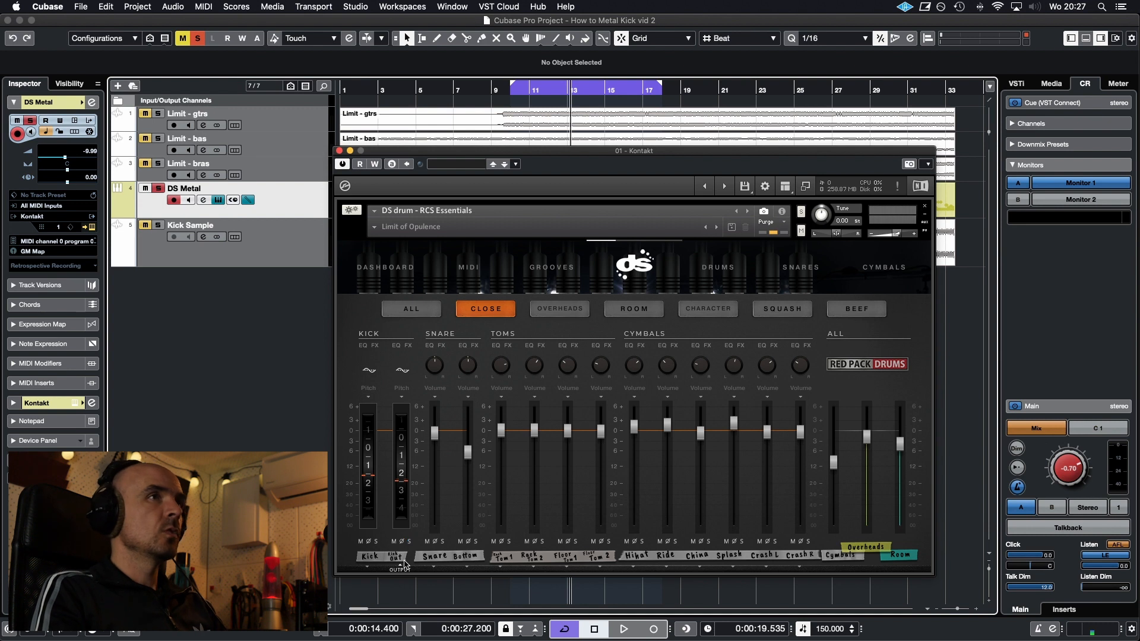
click(860, 311)
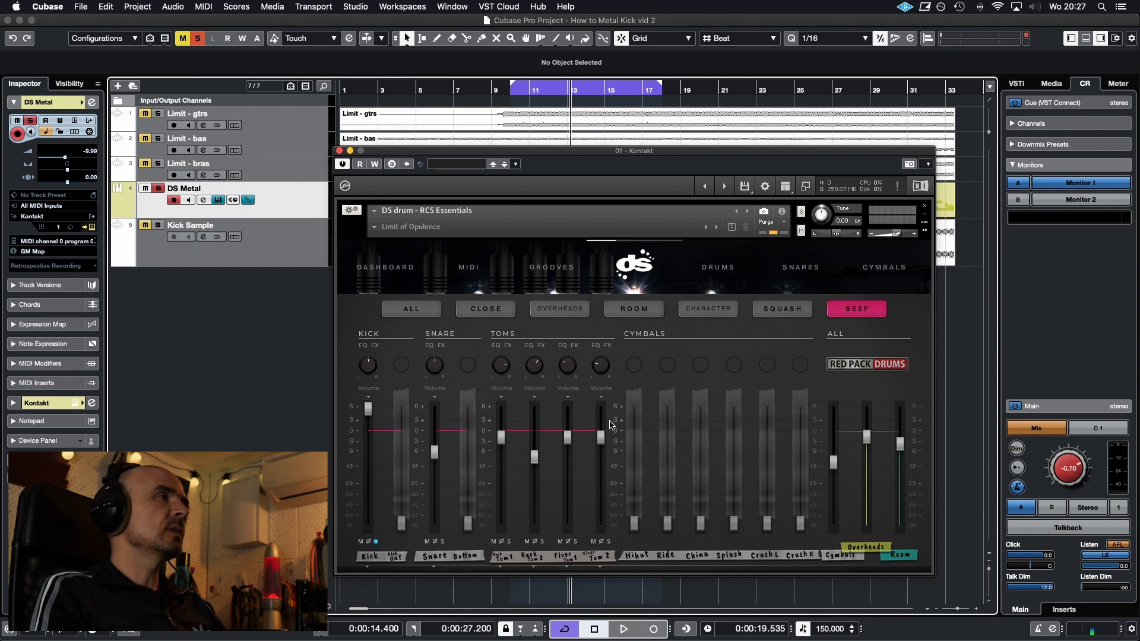
Audition the soloed Kick channel on the Beef page by playing the cycled section in two passes
key(space)
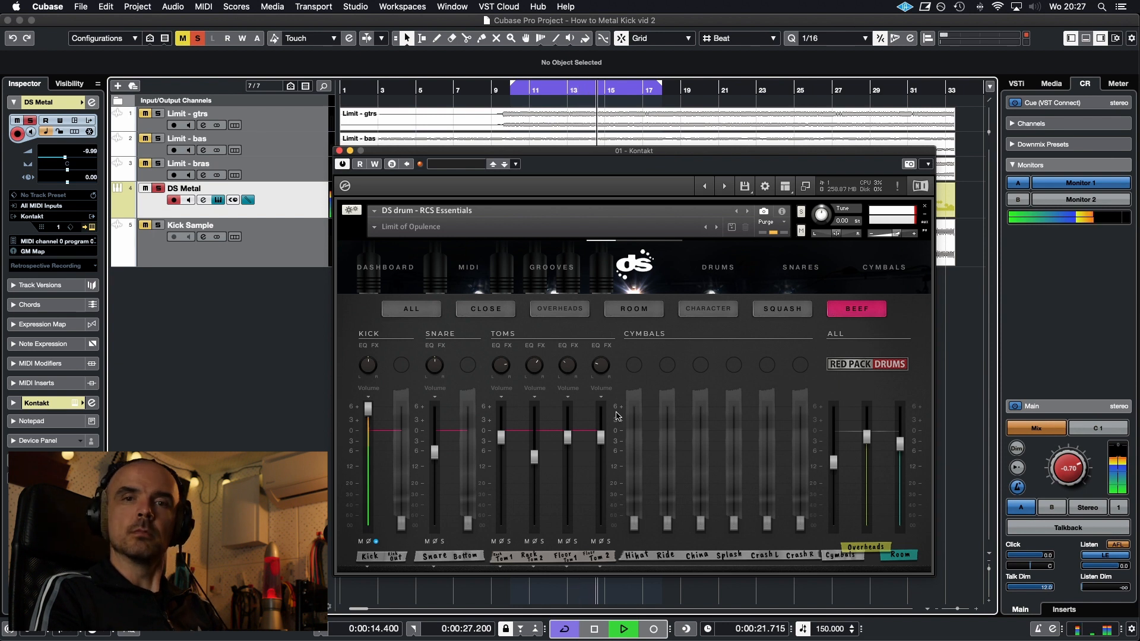
key(space)
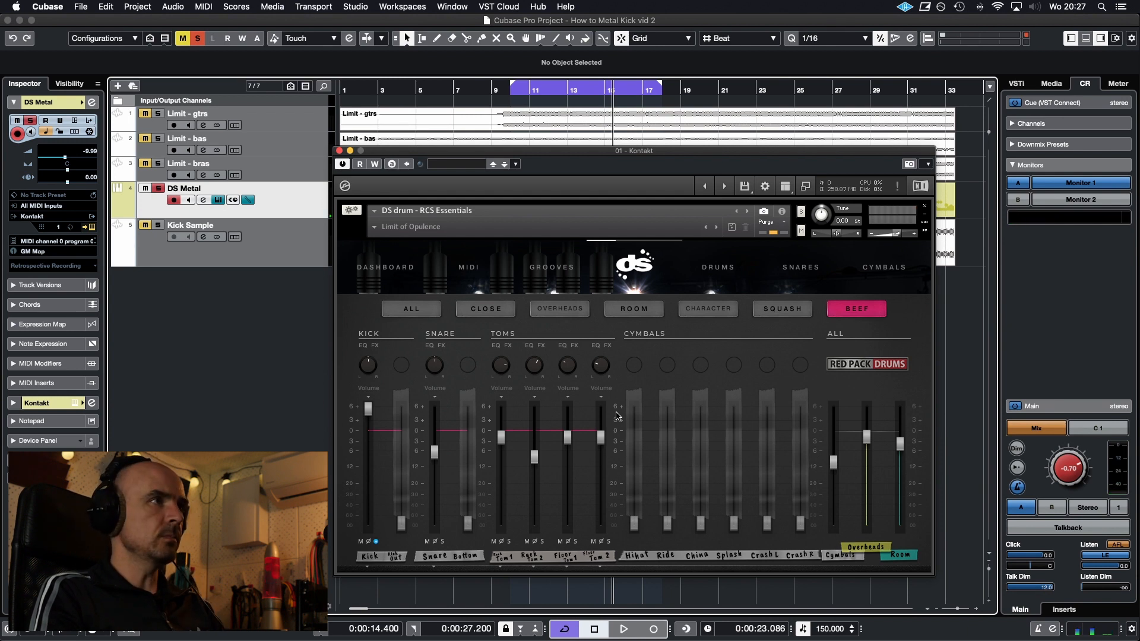
key(space)
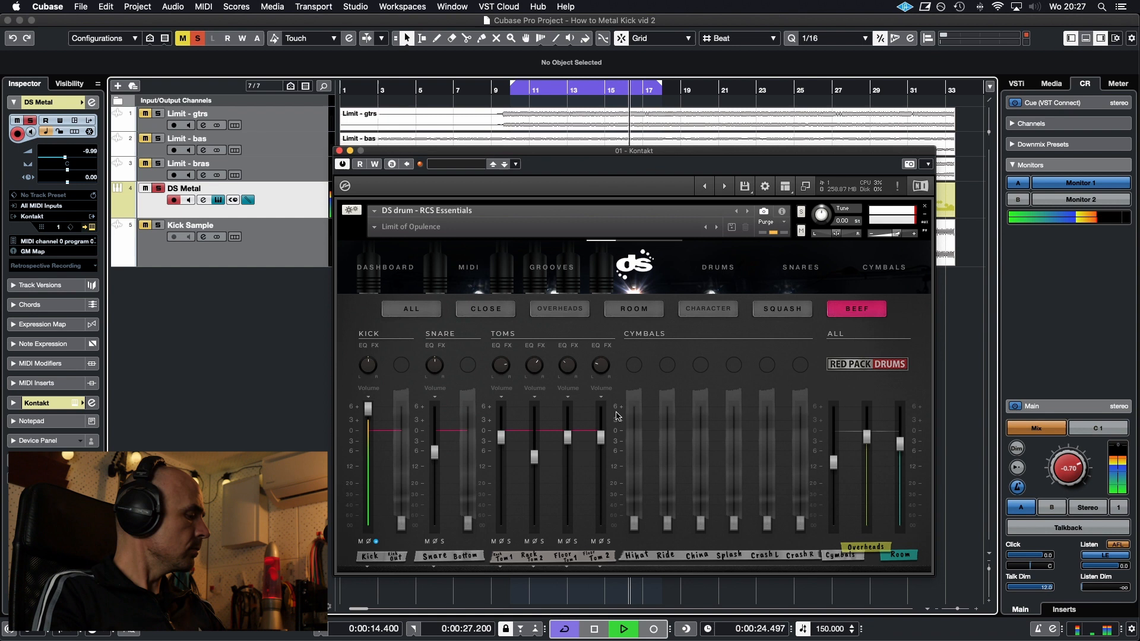
key(space)
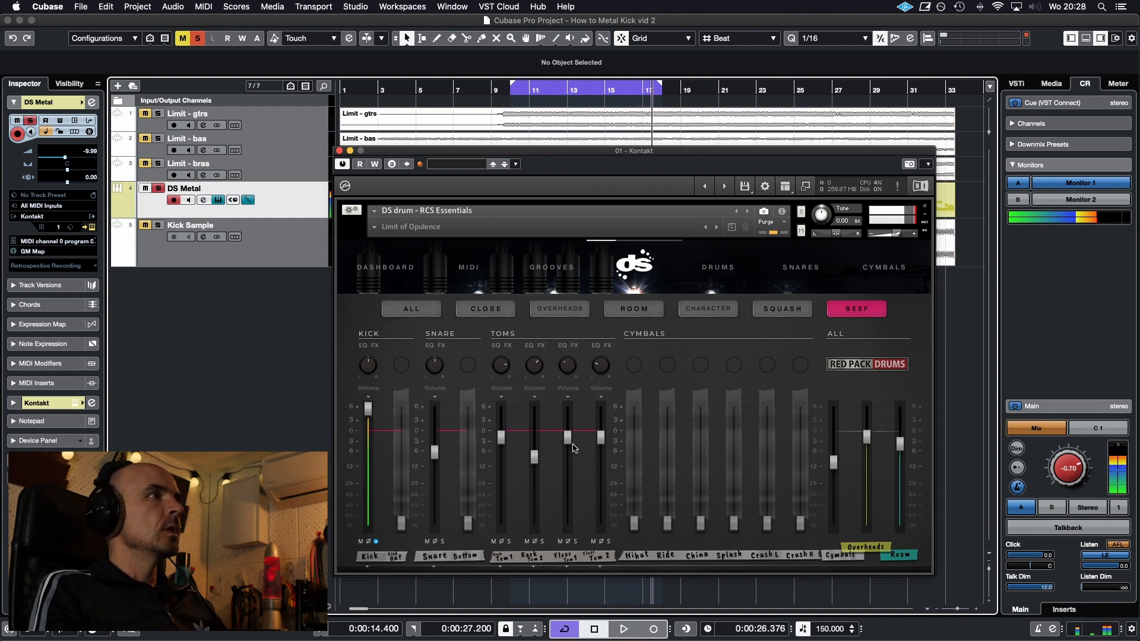
Show the Beef Kick channel's Gate control and audition it while raising the last gate bar and lowering it again
click(371, 395)
click(380, 412)
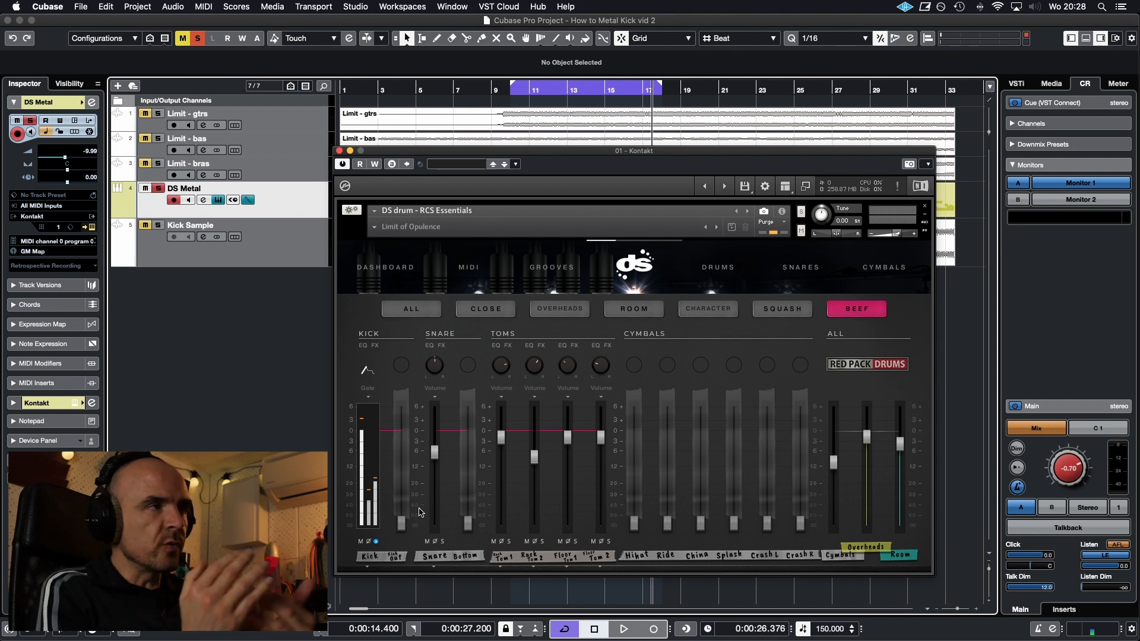
key(space)
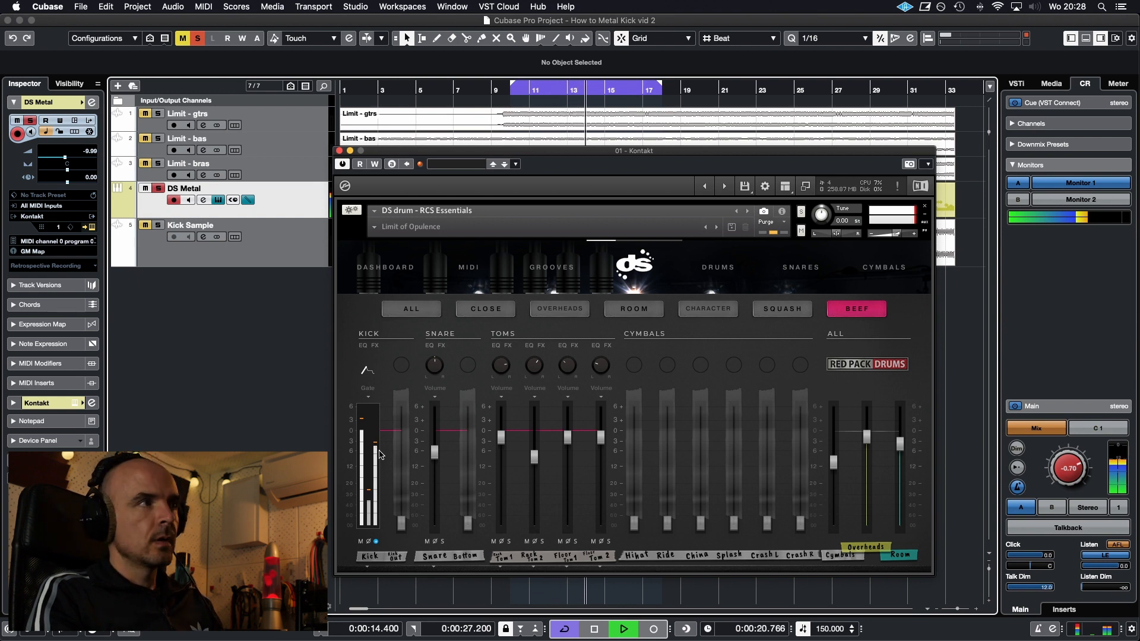
key(space)
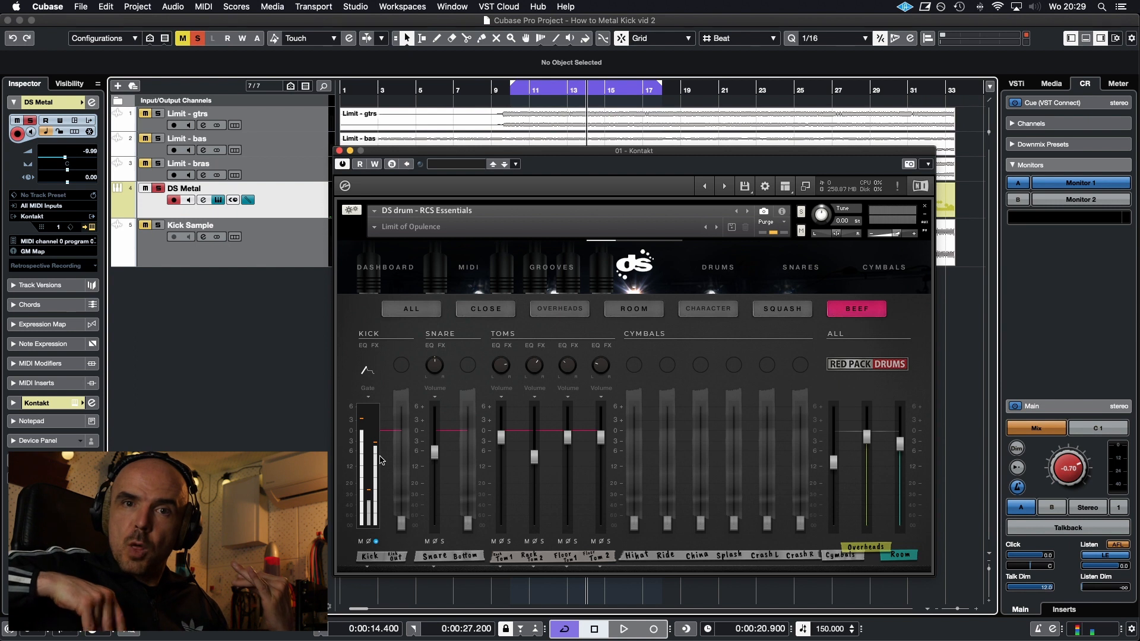
key(space)
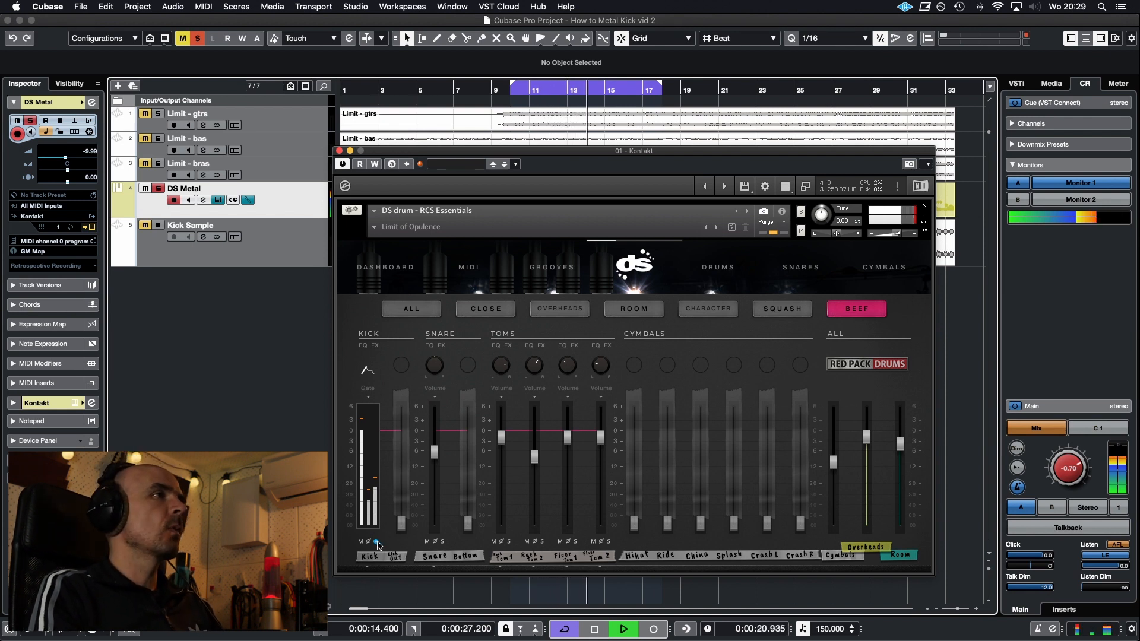
key(space)
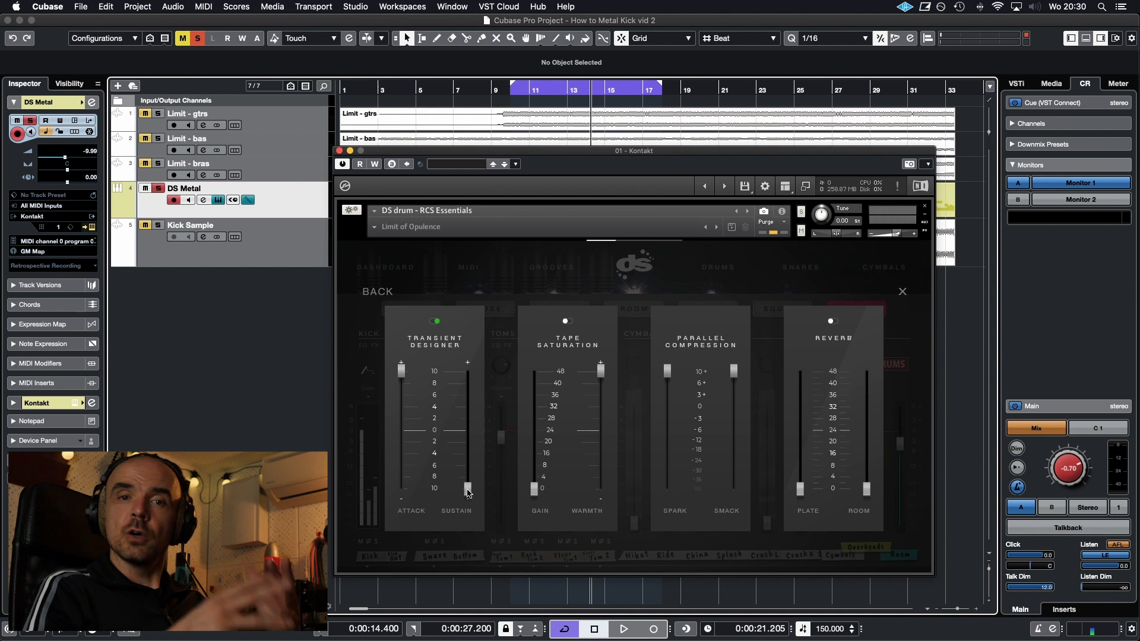
Inspect the Beef Kick channel's equalizer after closing its effects, and show the channel's Pitch control
click(429, 291)
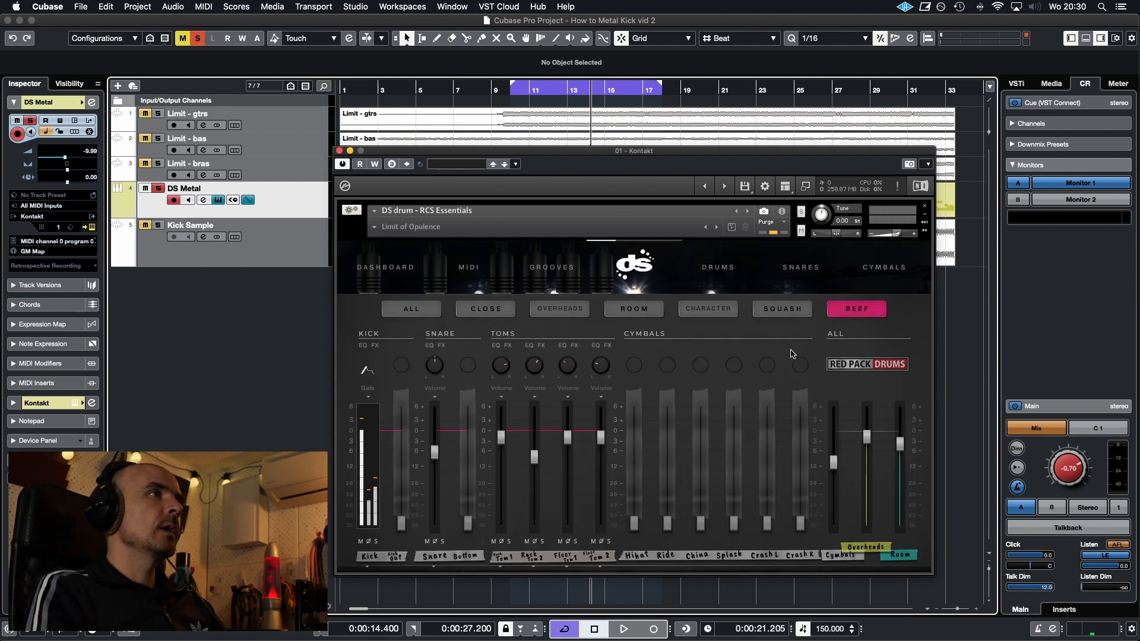
click(362, 346)
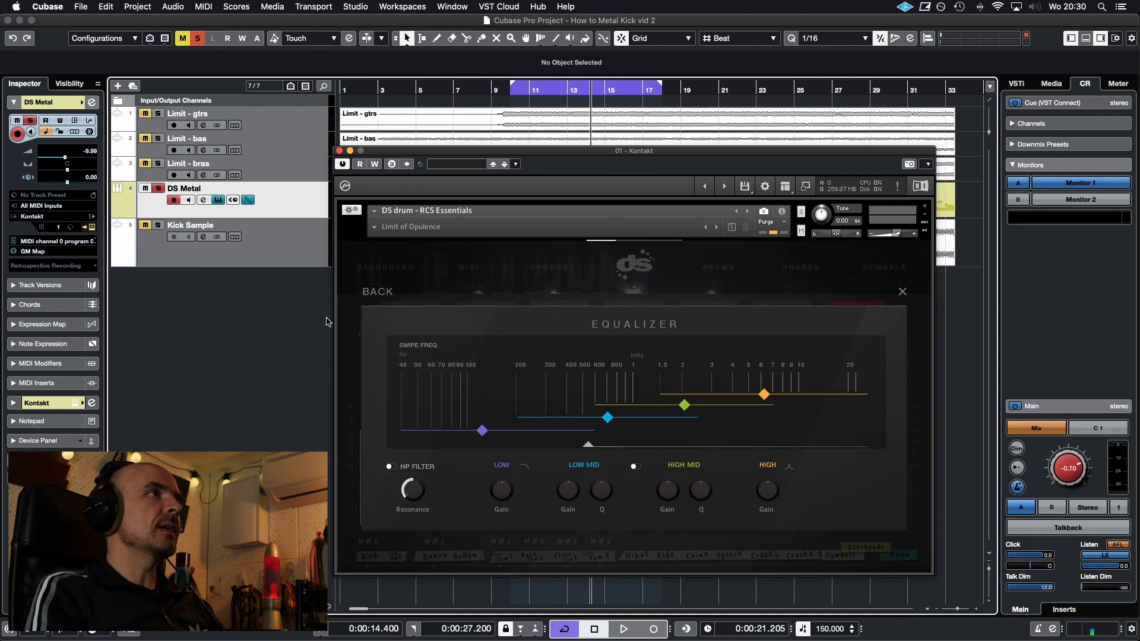
click(376, 293)
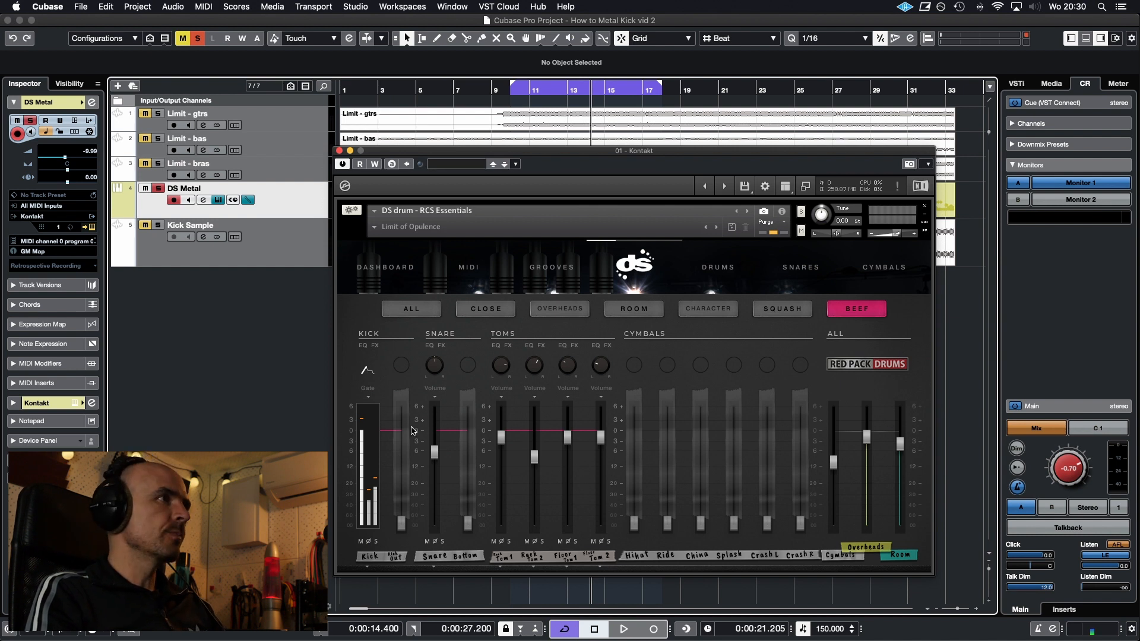
click(368, 388)
click(374, 430)
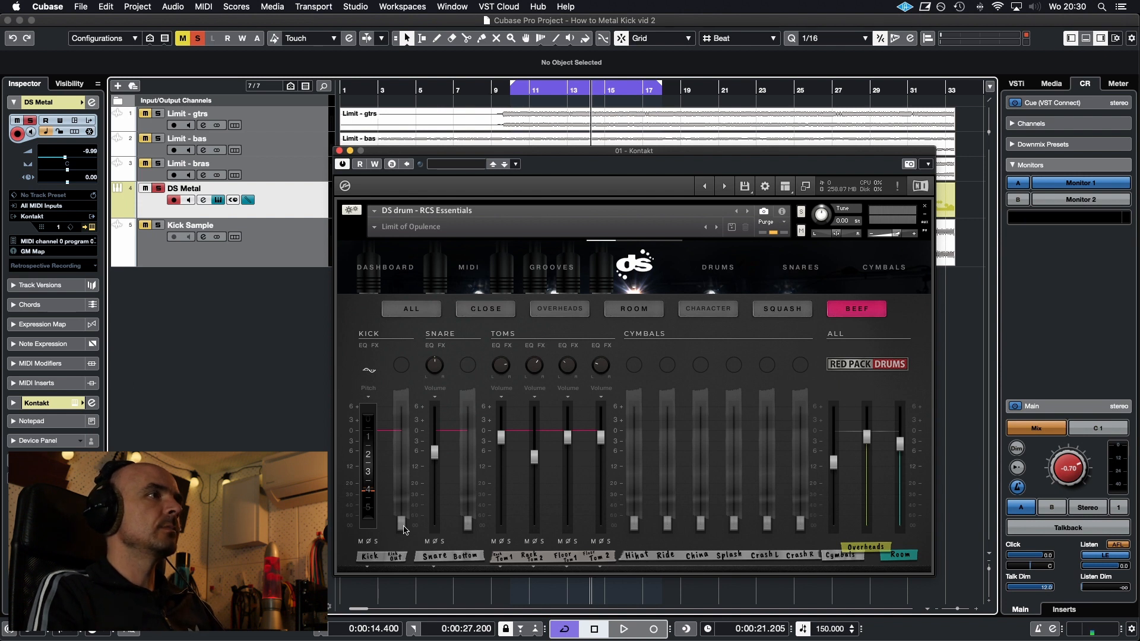
Solo the Beef Kick together with the close-mic Kick and Kick Out channels, and audition the combination
click(376, 542)
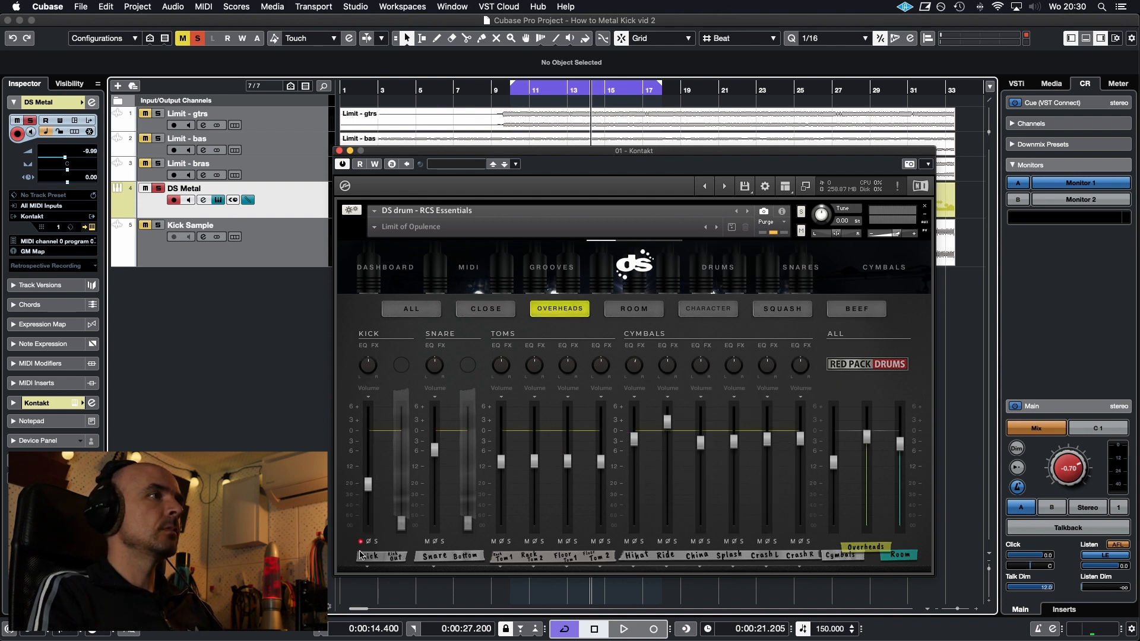
click(486, 309)
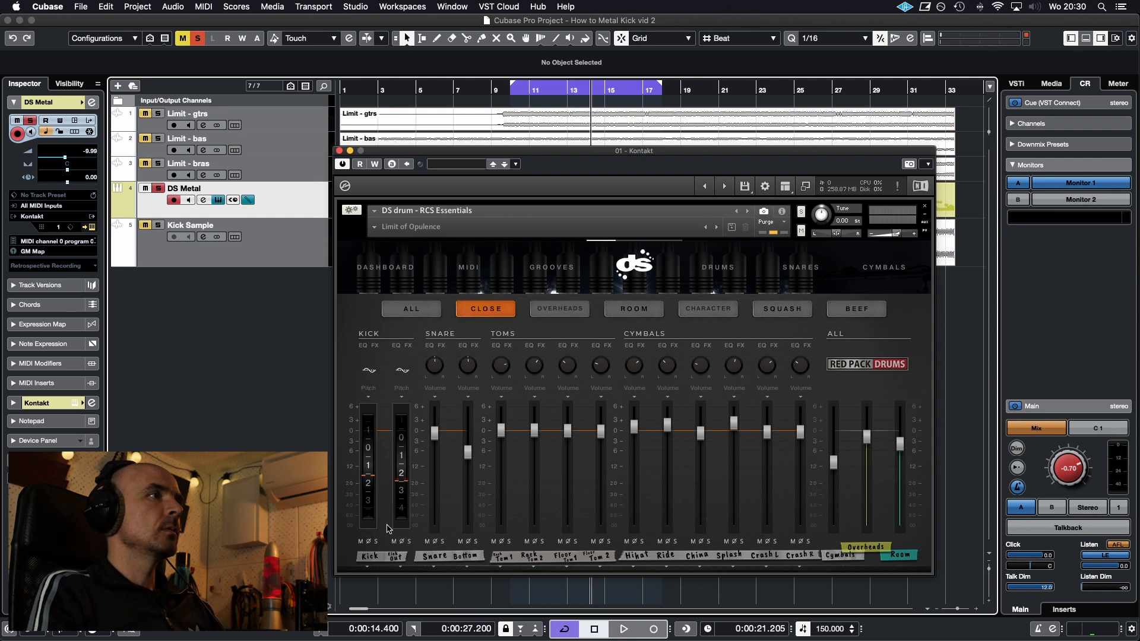
click(377, 542)
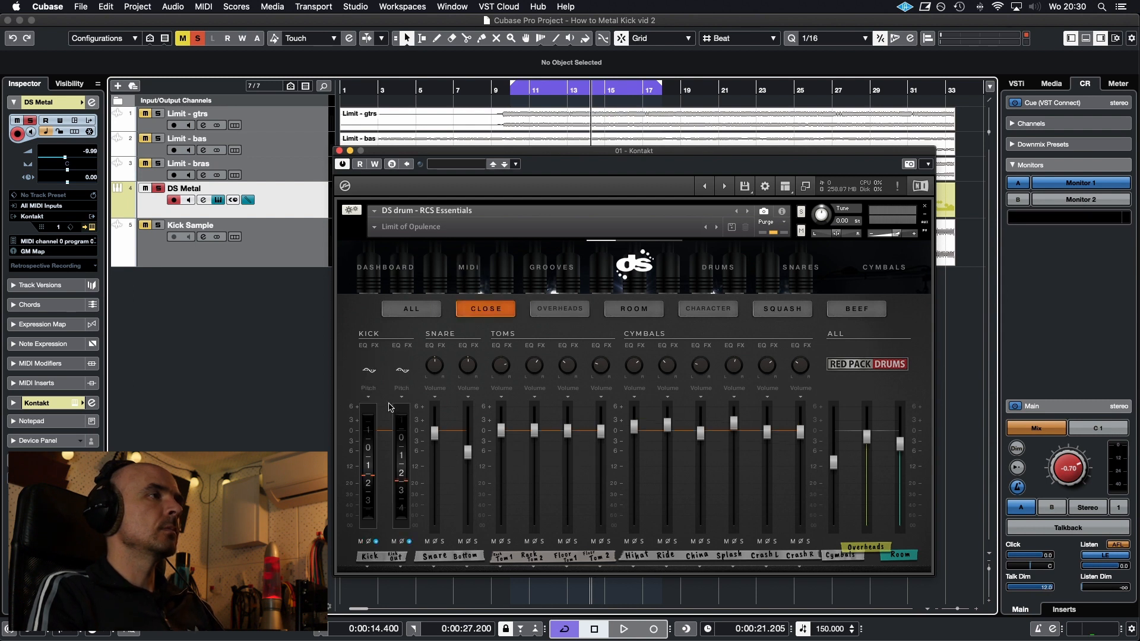
key(space)
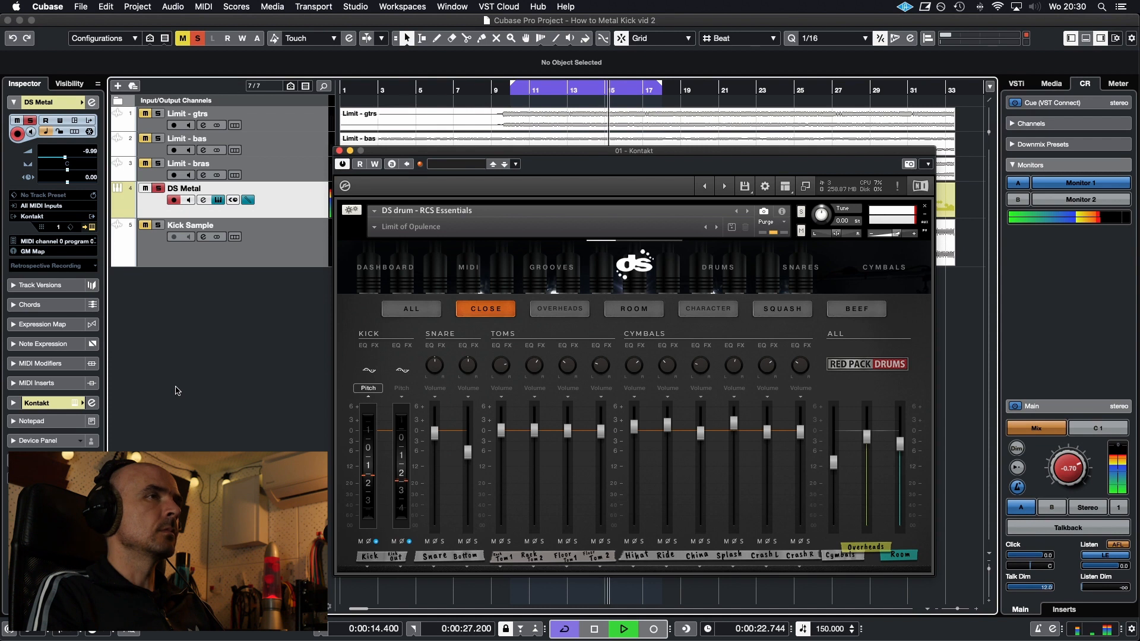
Compare the Beef Kick channel during playback with its phase inverted and with its normal phase
click(855, 309)
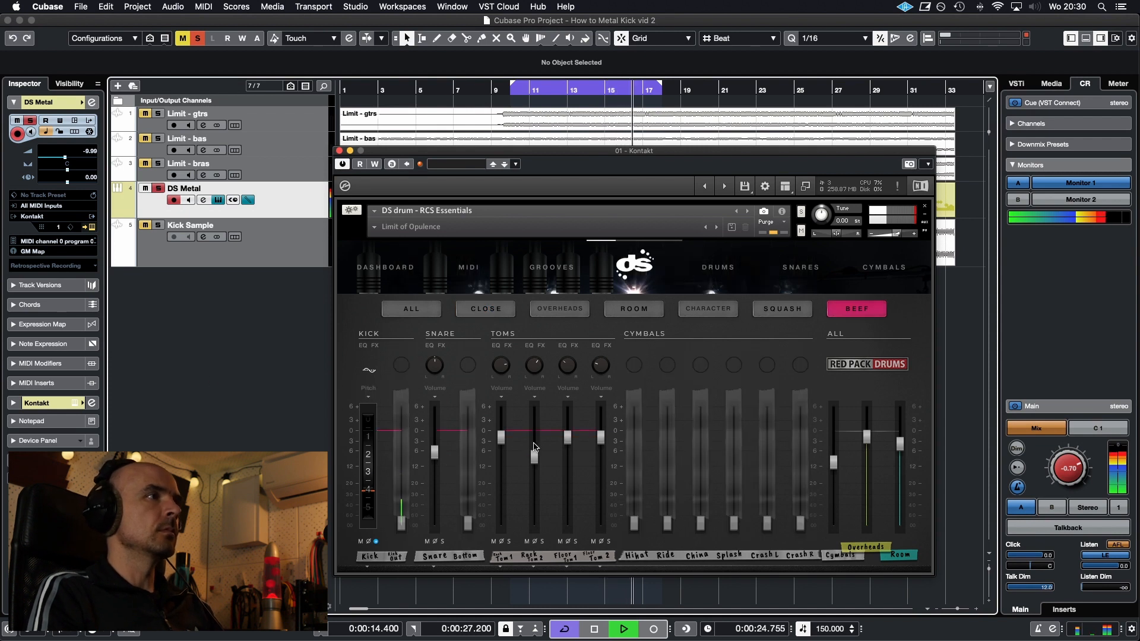
click(369, 543)
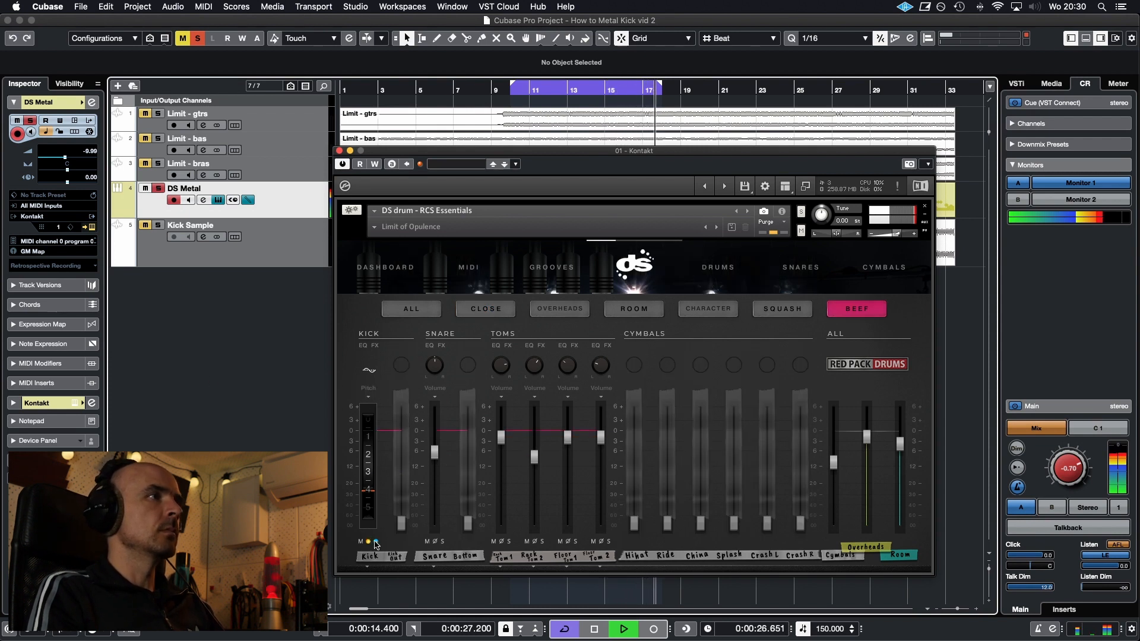
click(370, 542)
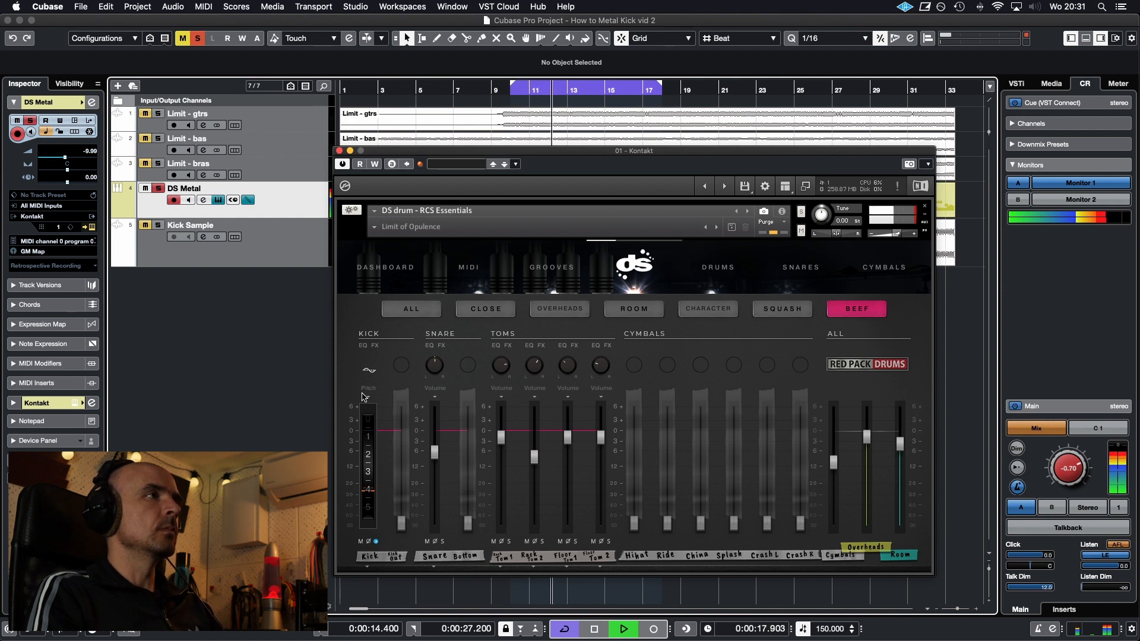
Switch the Beef Kick channel to its Volume control, and stop the audition with the kick solos cleared
click(366, 393)
click(373, 407)
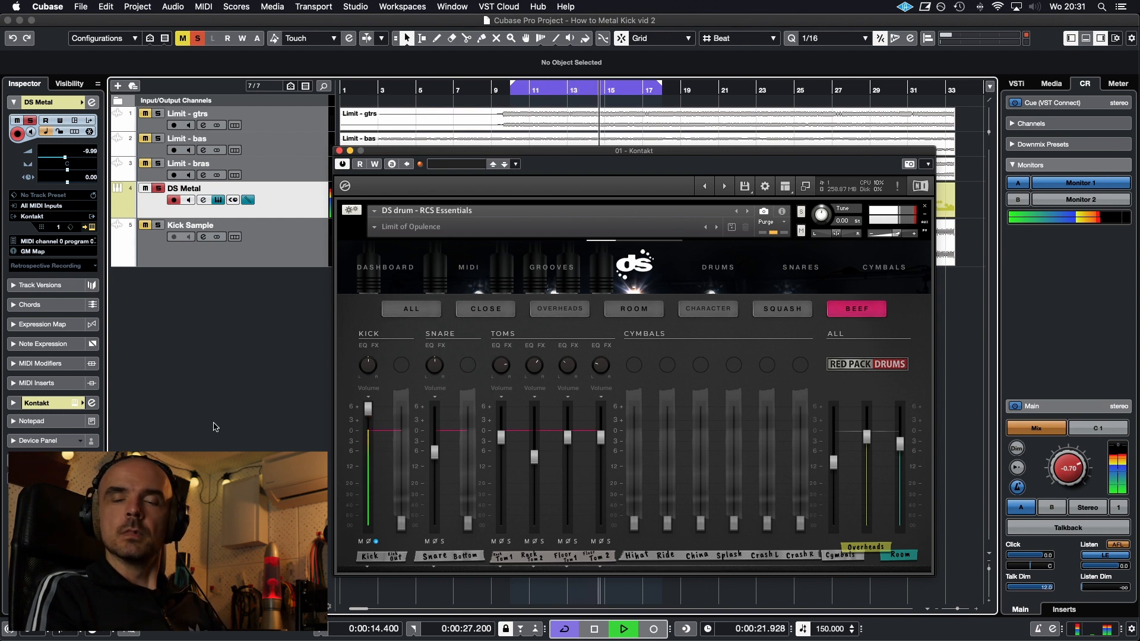
key(space)
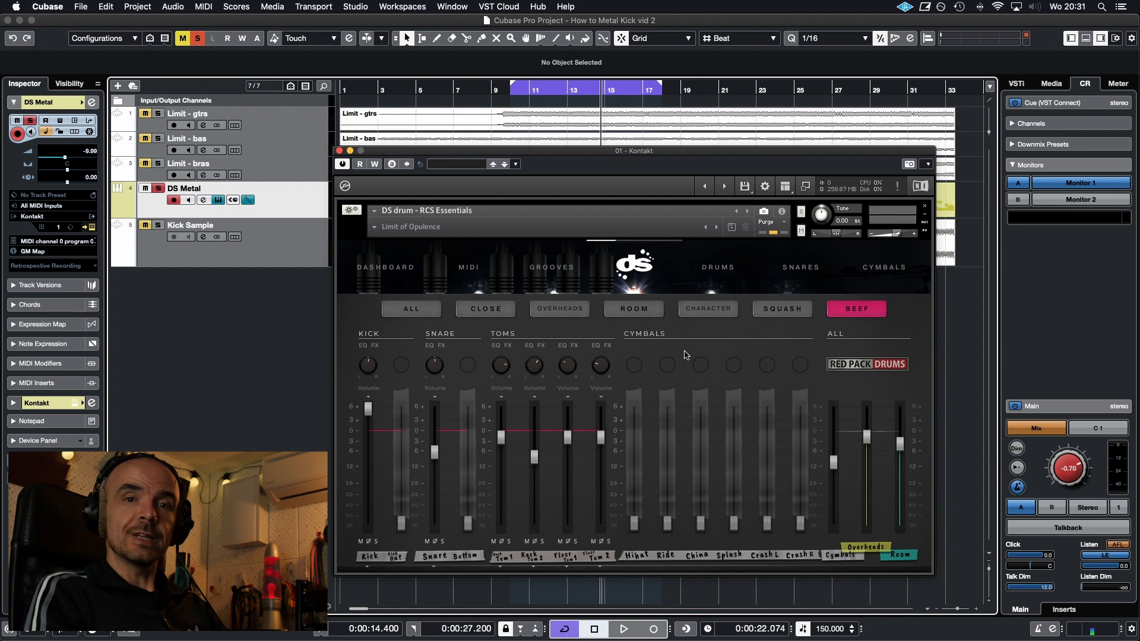
Audition the full kit from the Close page, and solo the close-mic Kick, Kick Out and Beef Kick channels during playback
click(486, 309)
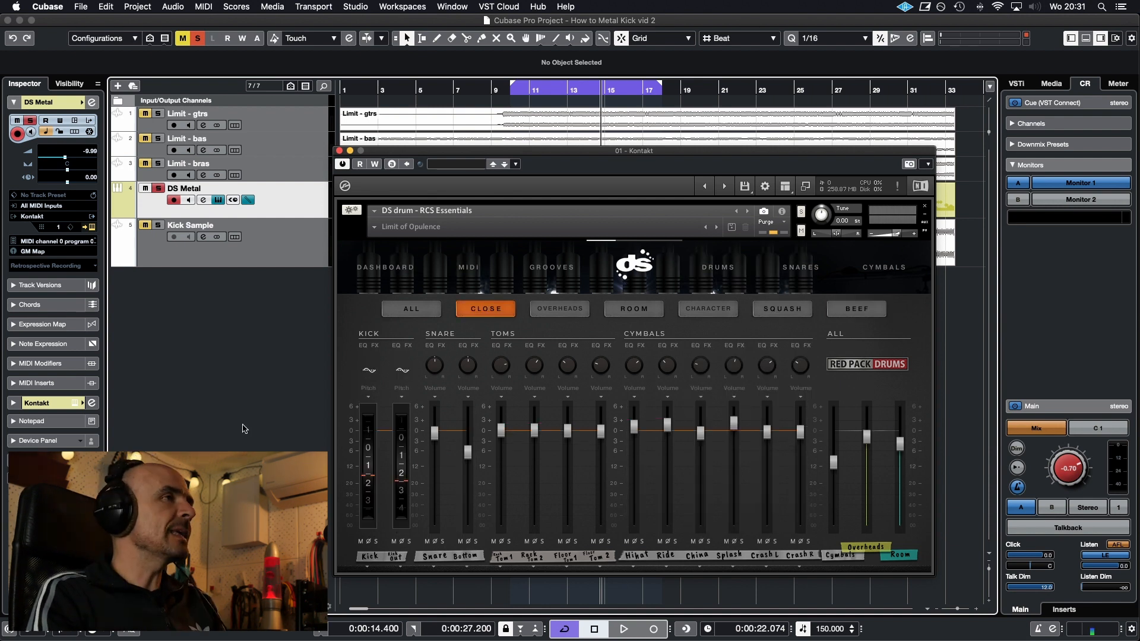
key(space)
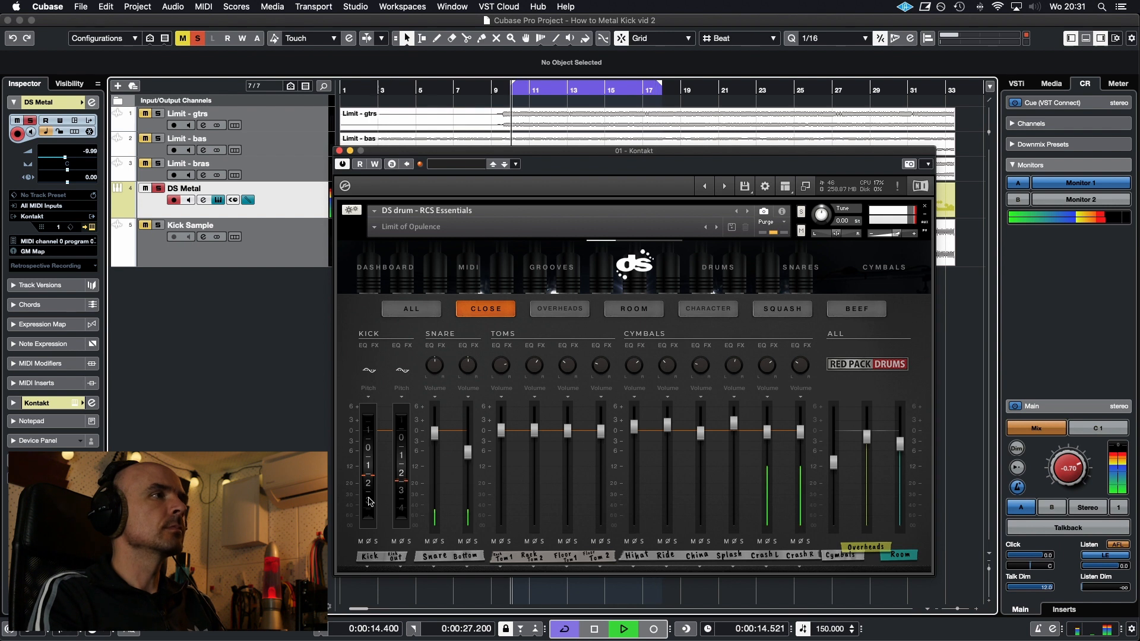
click(376, 541)
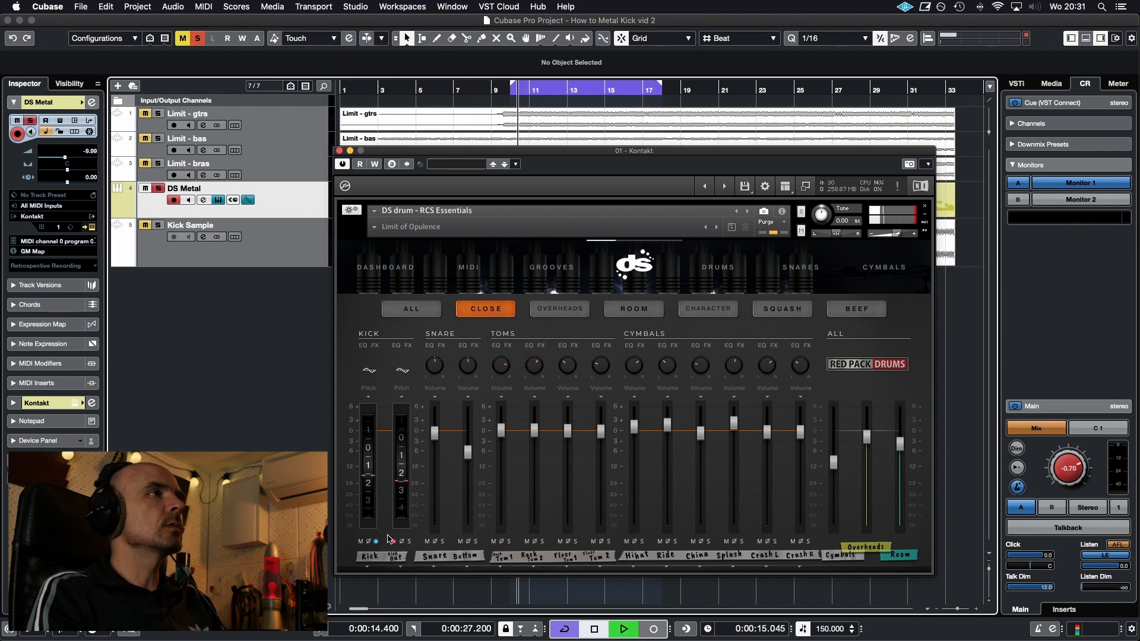
click(409, 541)
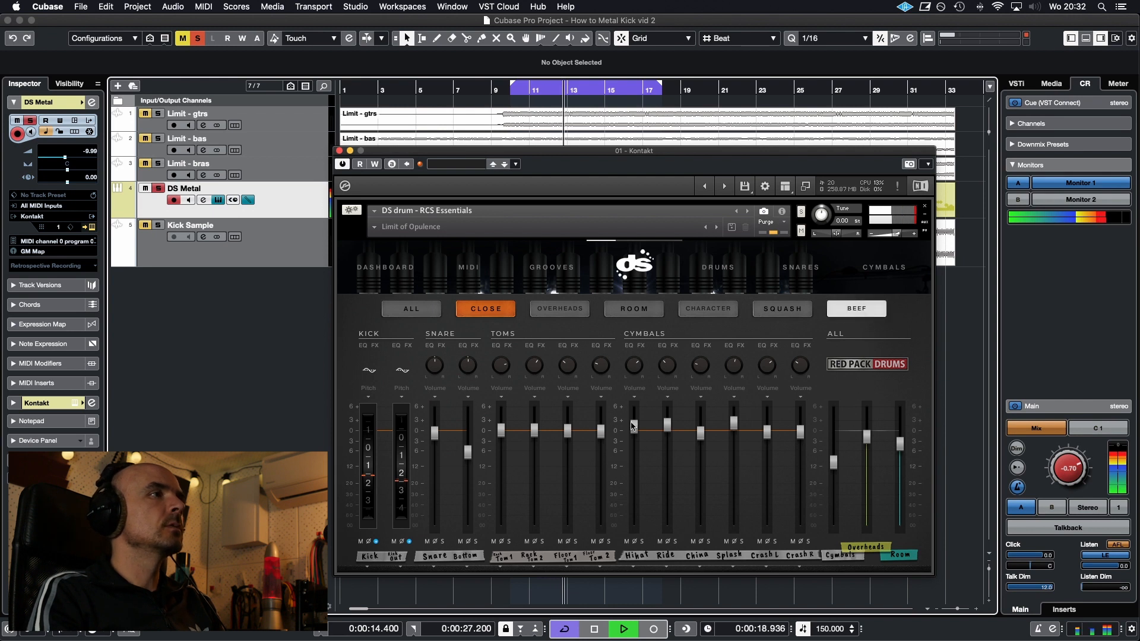
click(376, 542)
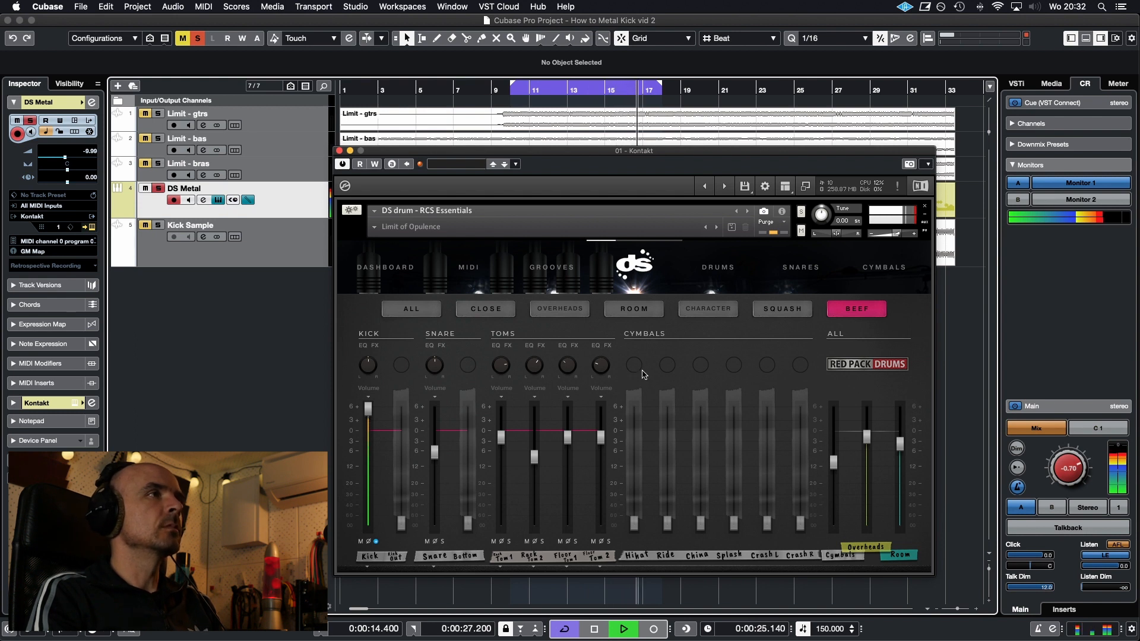
key(space)
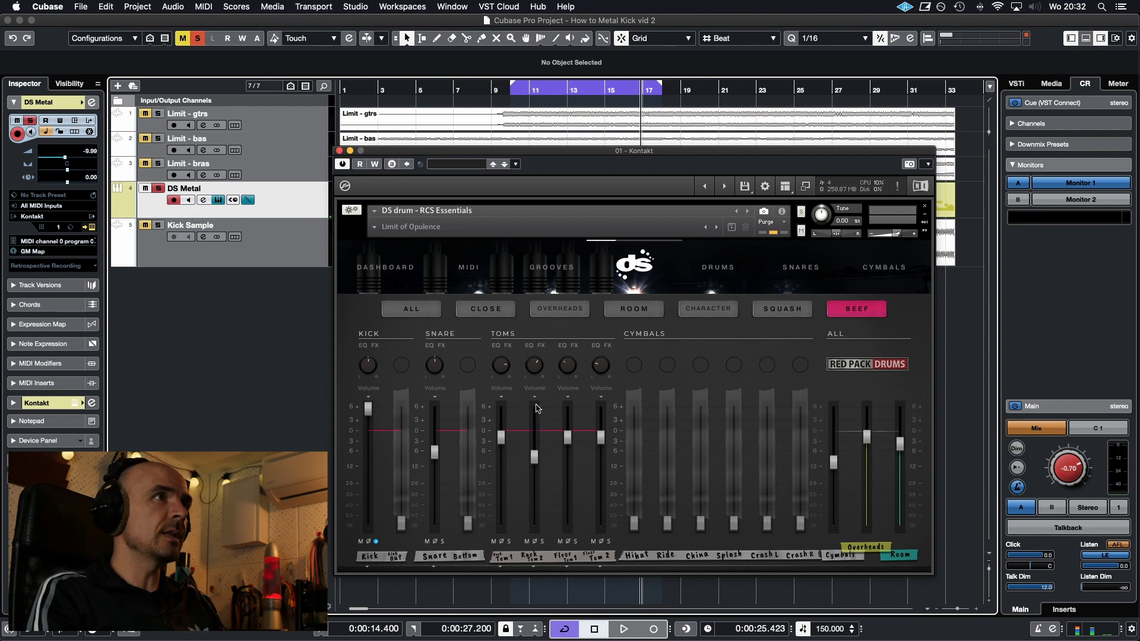
Show the Character page, and select the Kick Sample track to audition it on its own
click(711, 310)
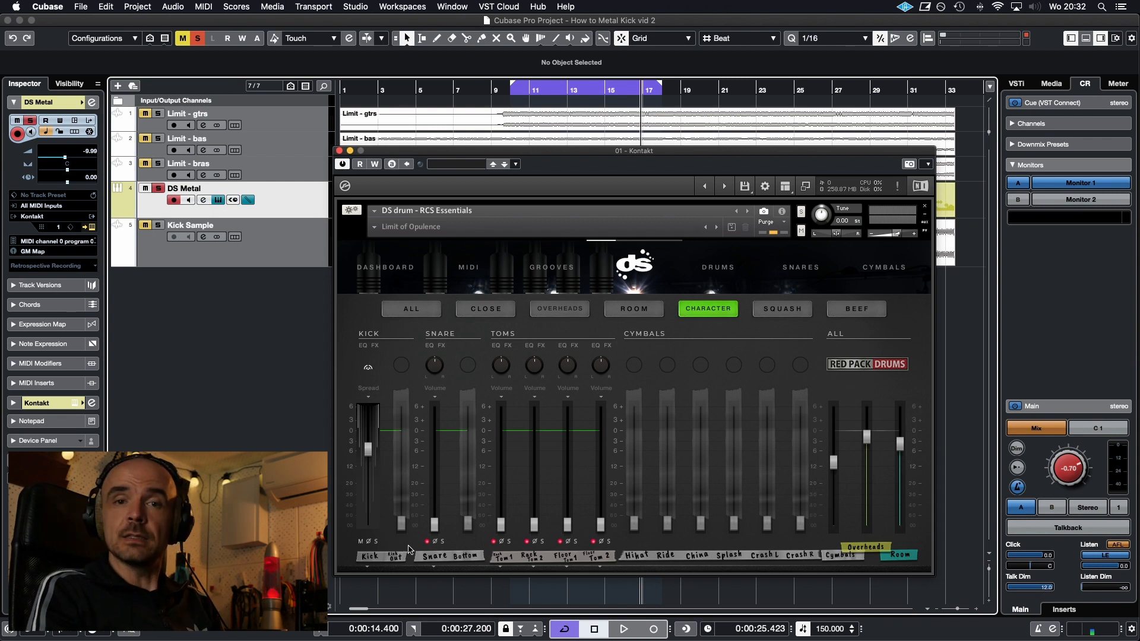
click(298, 256)
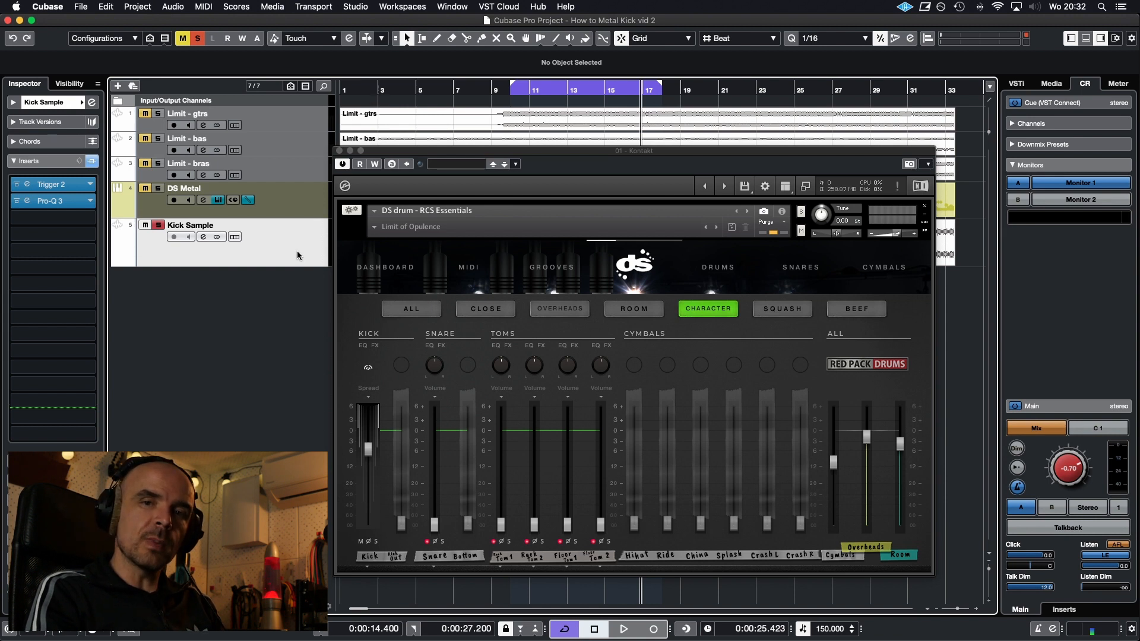
key(space)
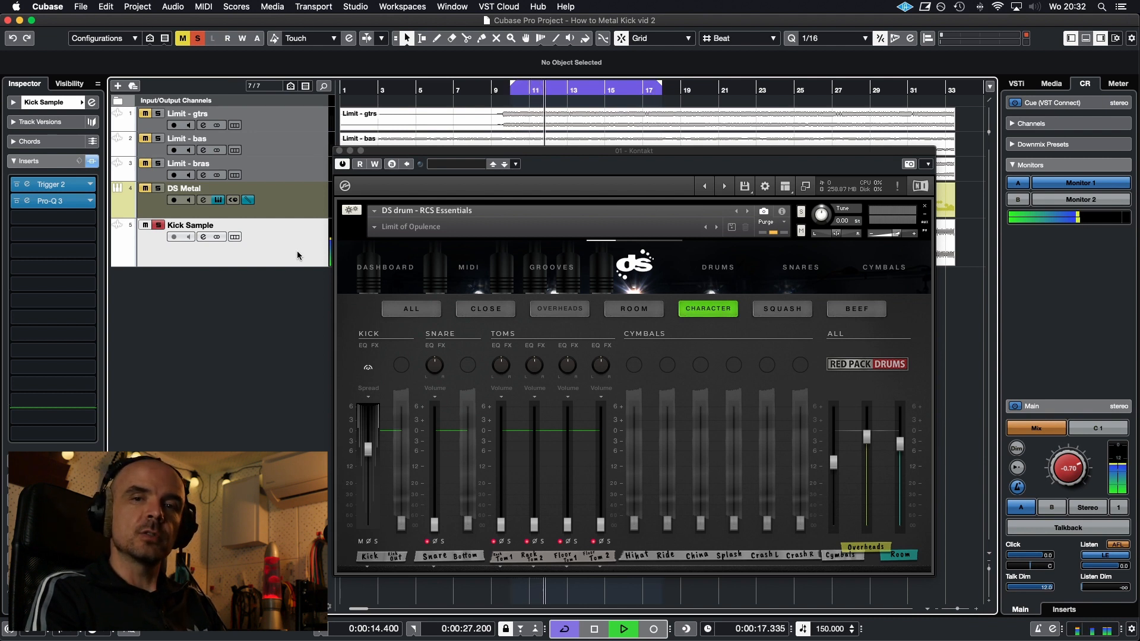
key(space)
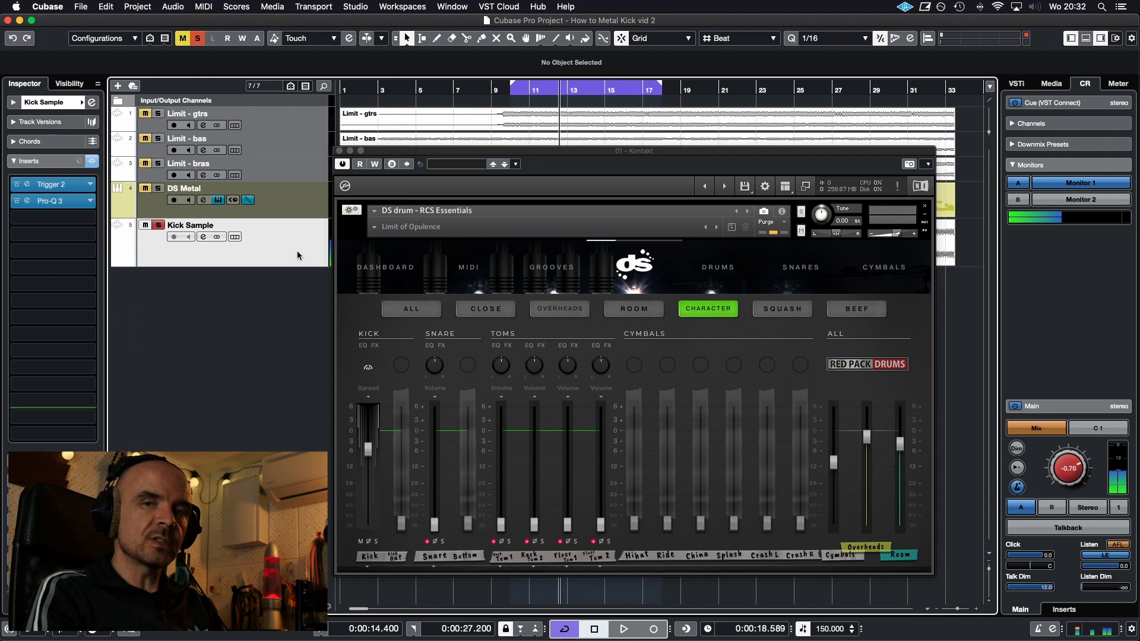
Return to the DS Metal track and open the effects of the close-mic Kick Out channel
click(321, 205)
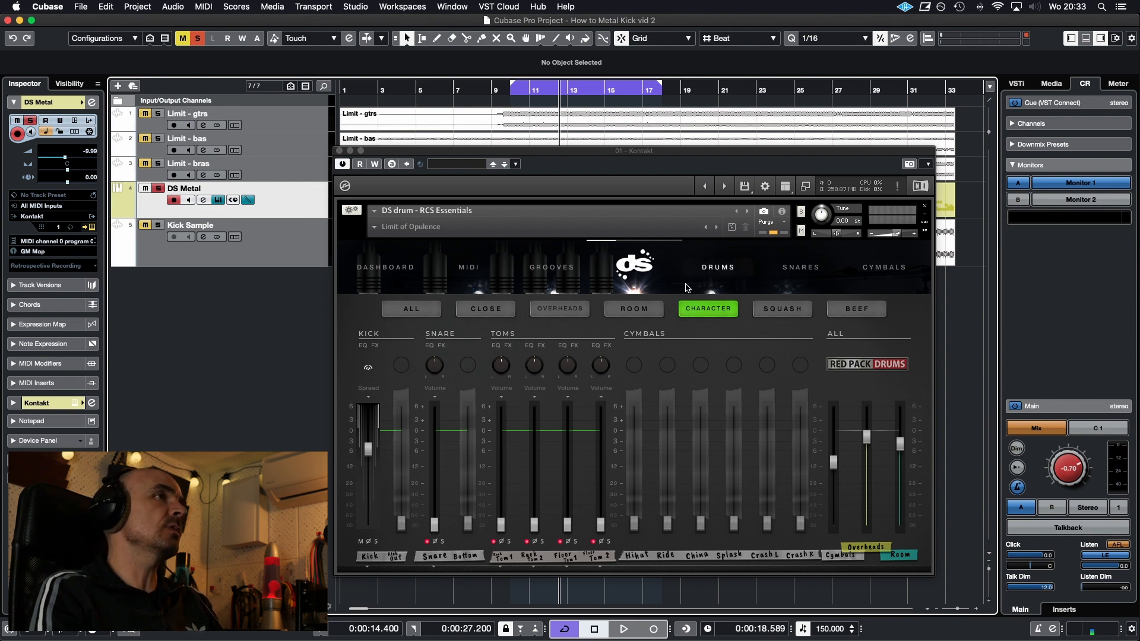
click(486, 309)
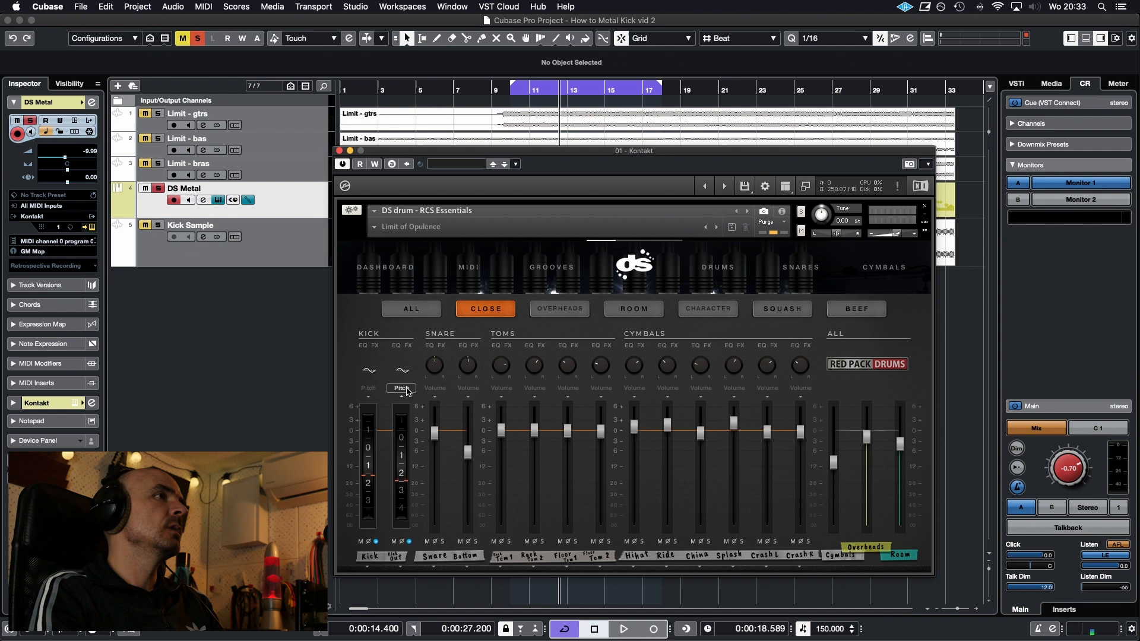
click(410, 346)
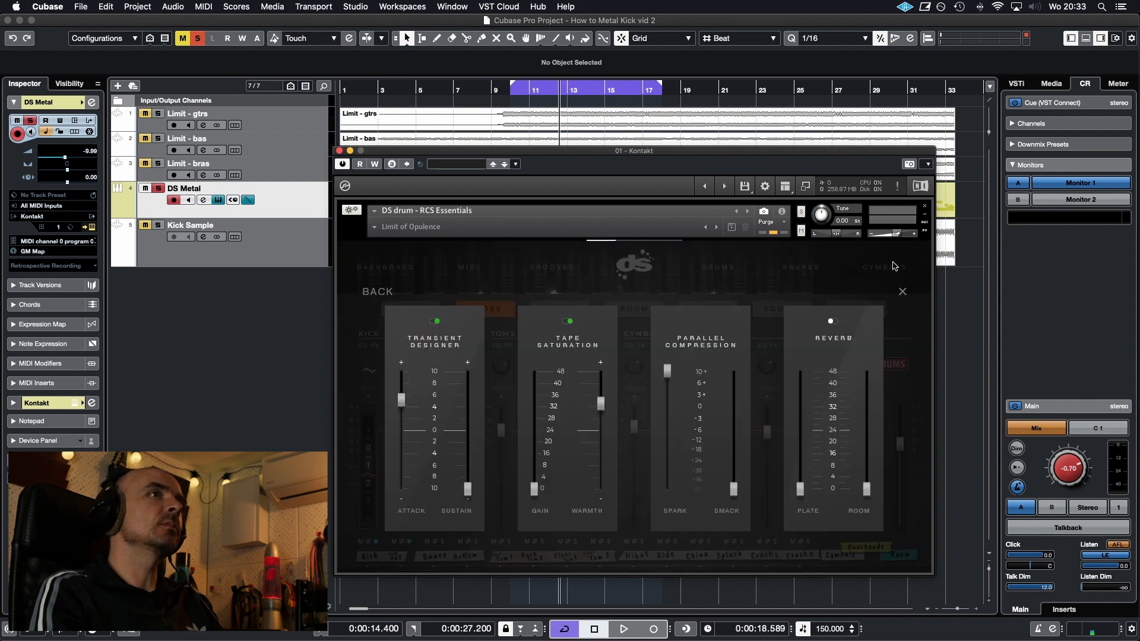
Close the Kick Out effects and show the Character page, keeping the Kick channel on its Spread control
click(903, 294)
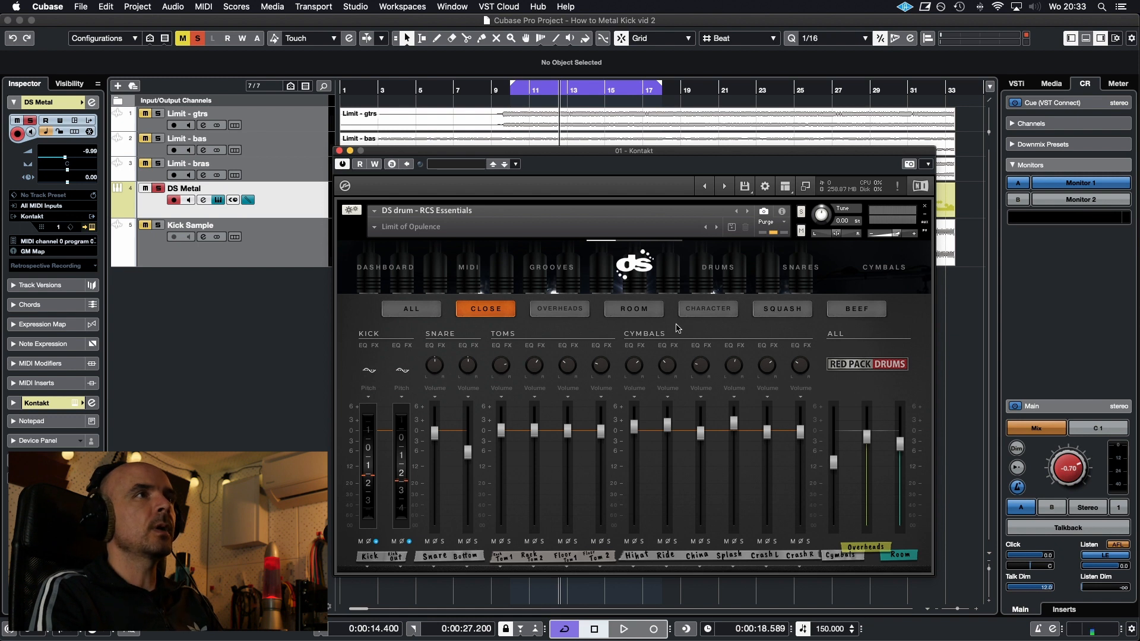
click(708, 309)
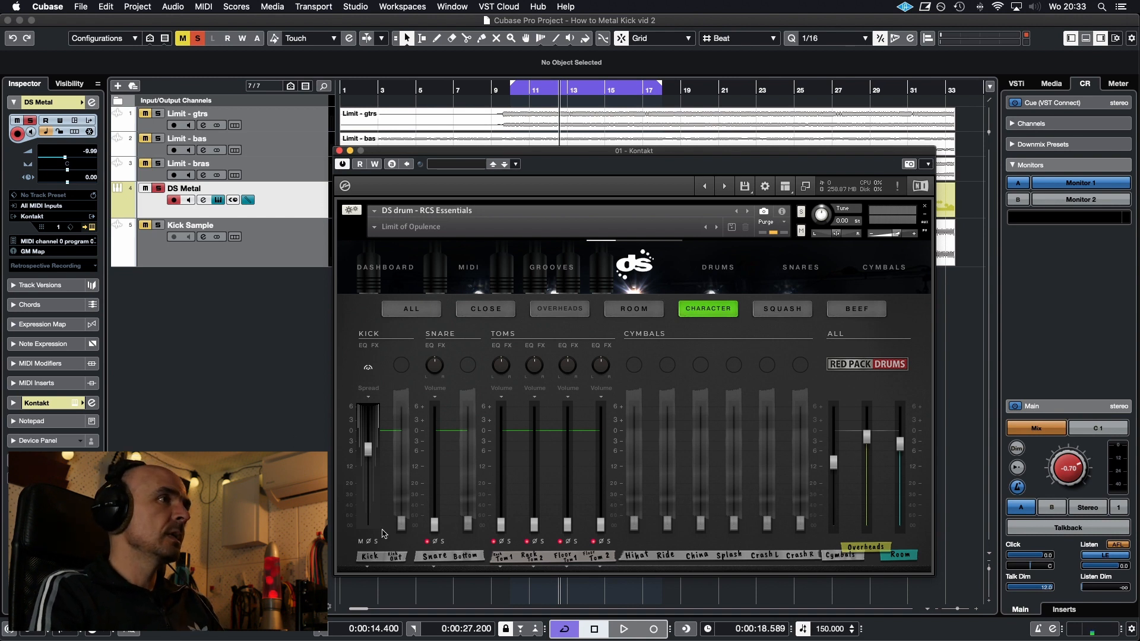
click(369, 389)
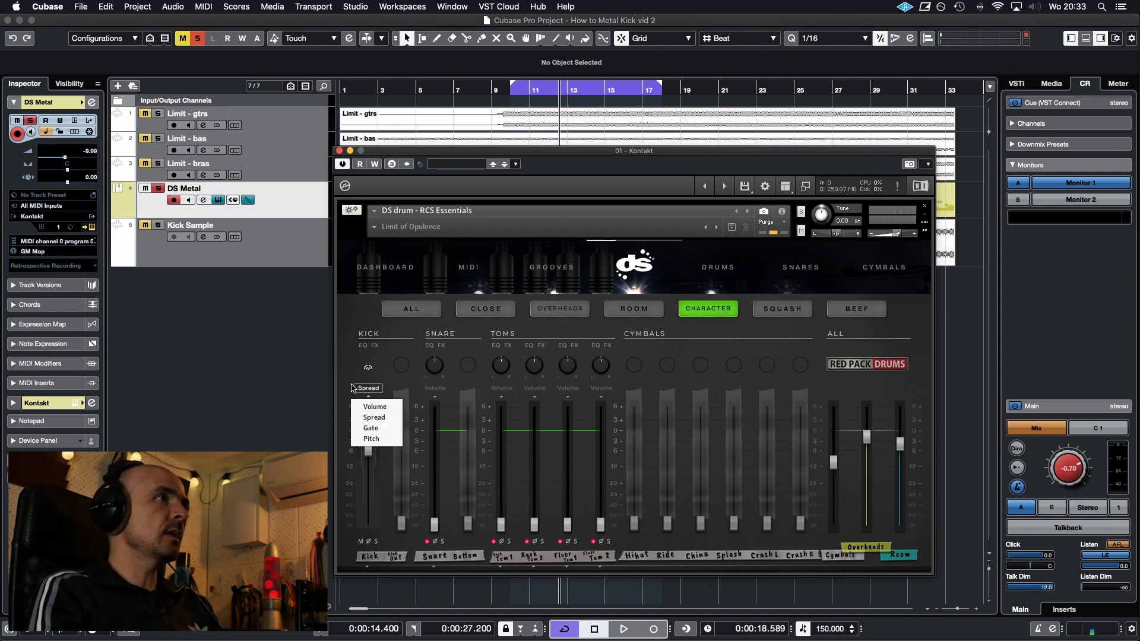
click(373, 421)
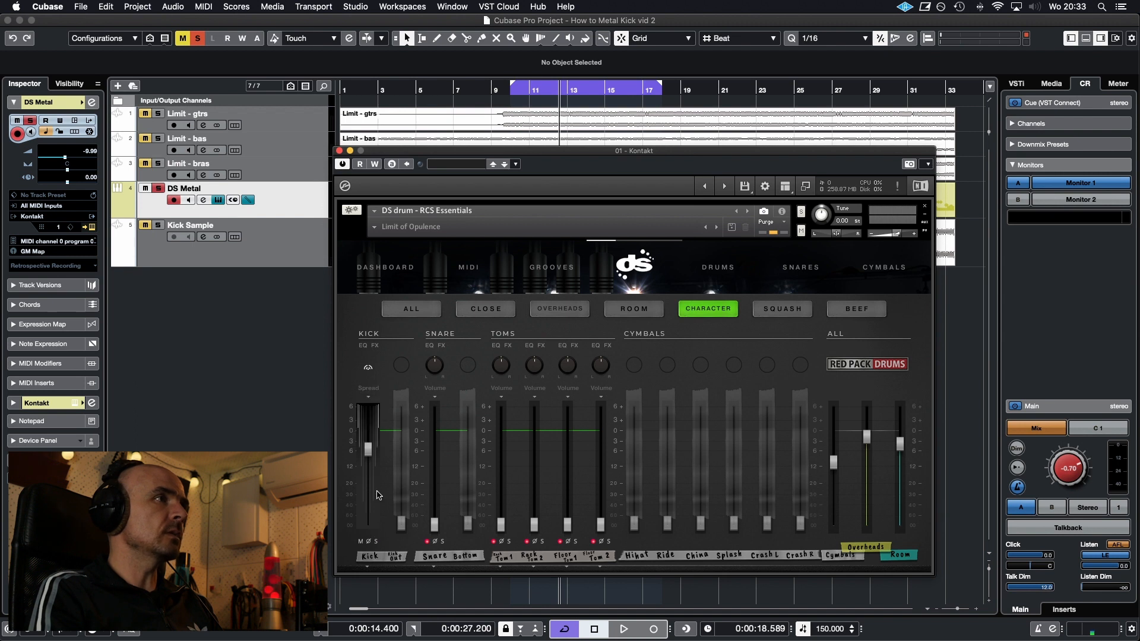
Audition the soloed kick channels from the Close page, switching back to the Character page during playback
click(503, 310)
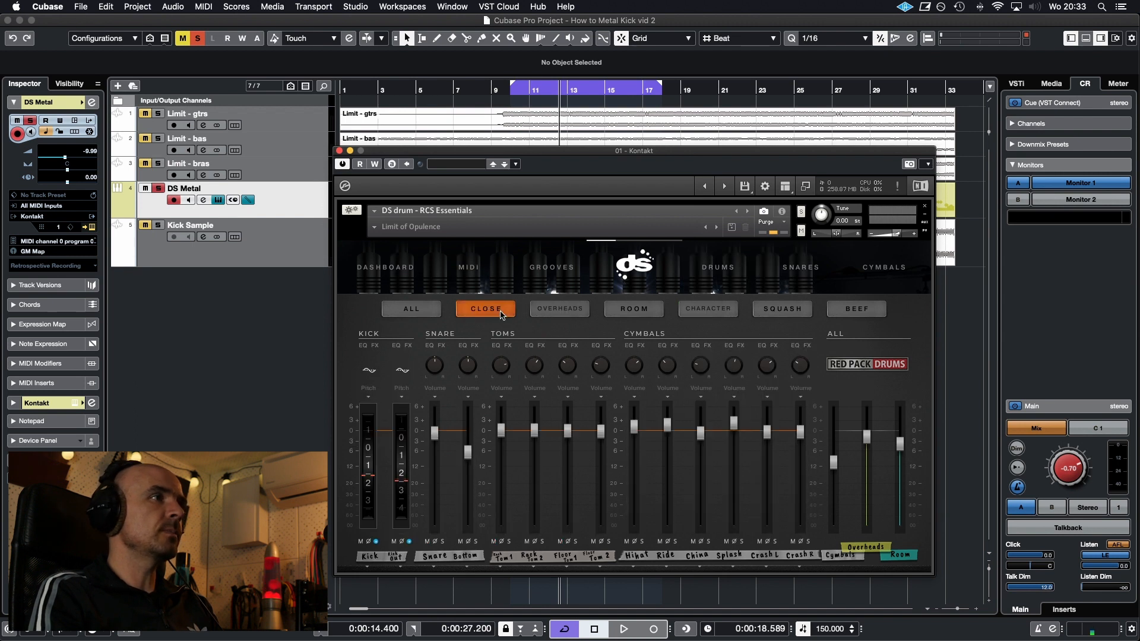
key(space)
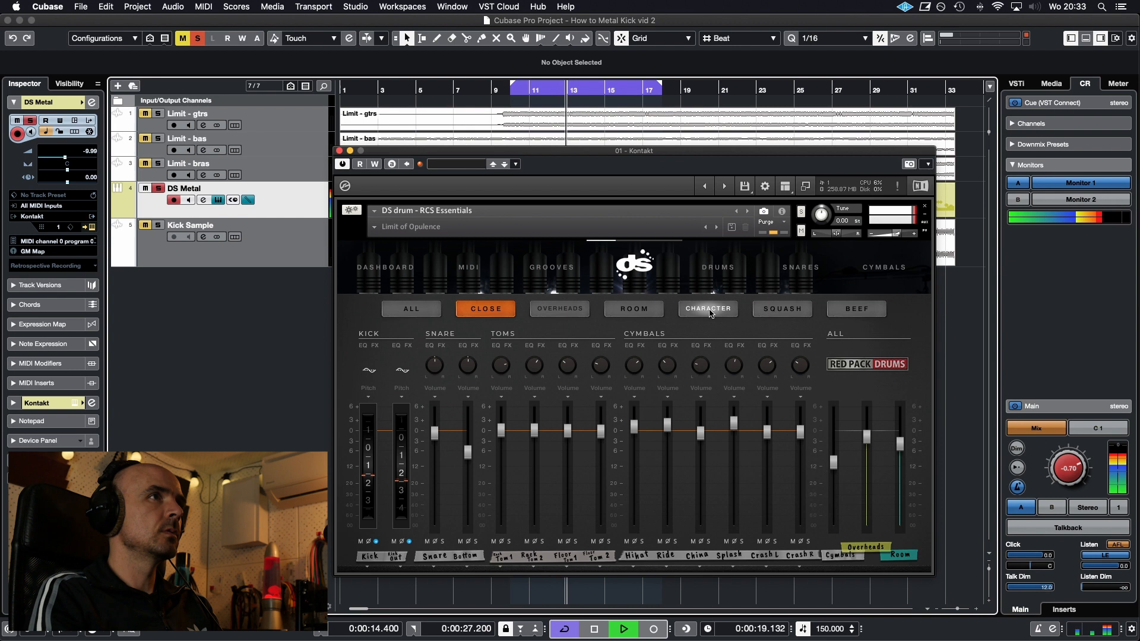
click(708, 309)
key(space)
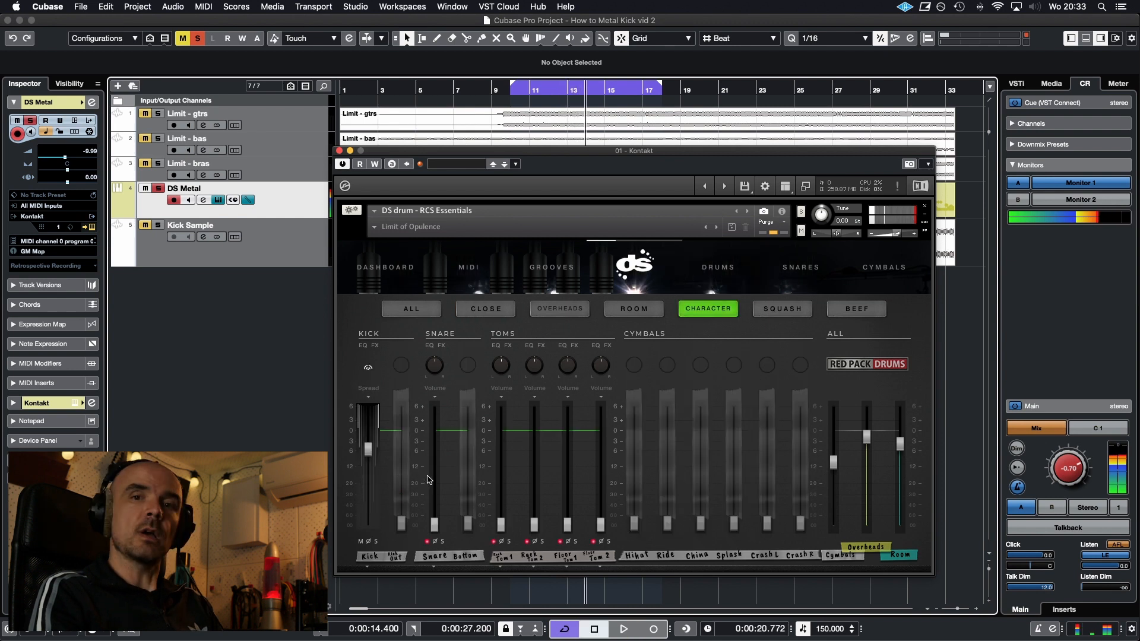
Solo the Character Kick channel and audition it with the other soloed kick channels in short playback passes
key(space)
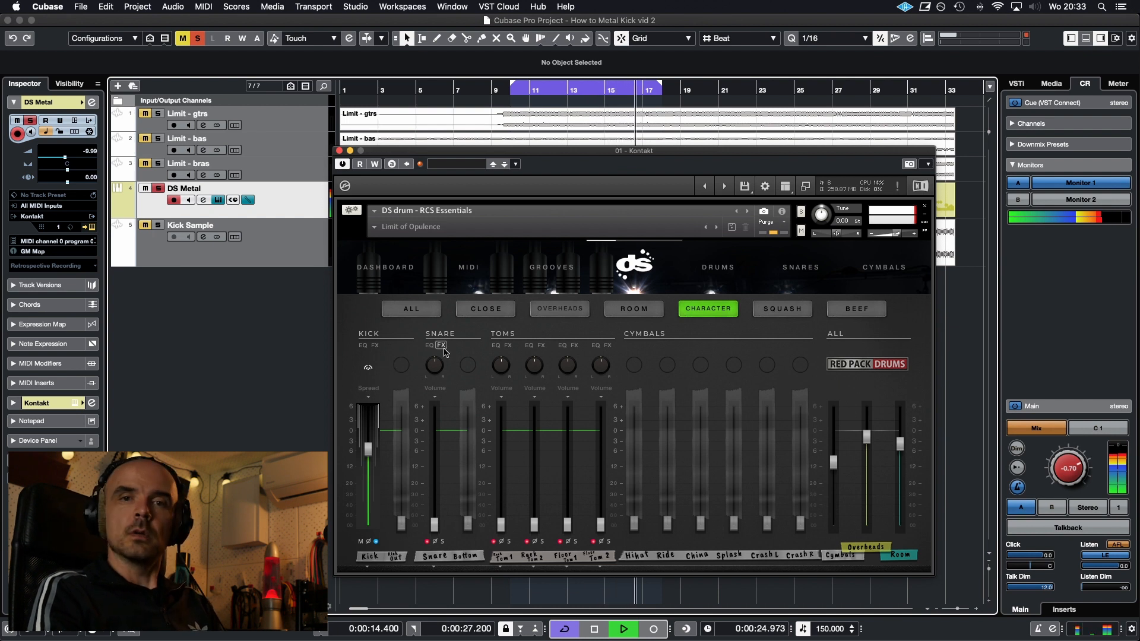
key(space)
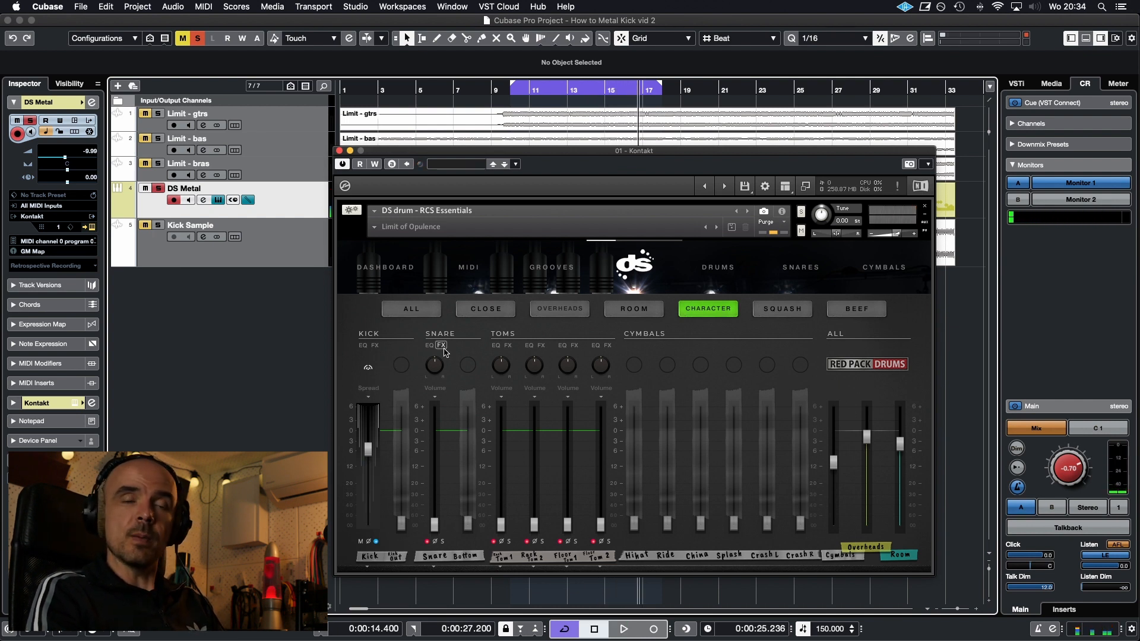
key(space)
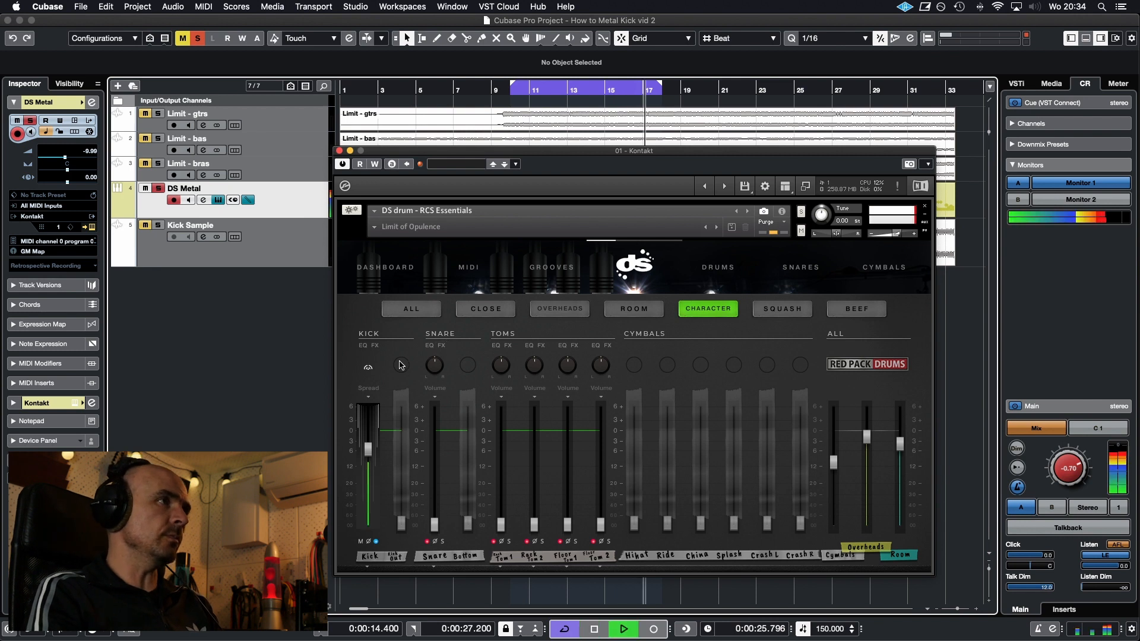
Switch the Character Kick channel to its Gate control and adjust the gate sliders between short auditions
click(369, 389)
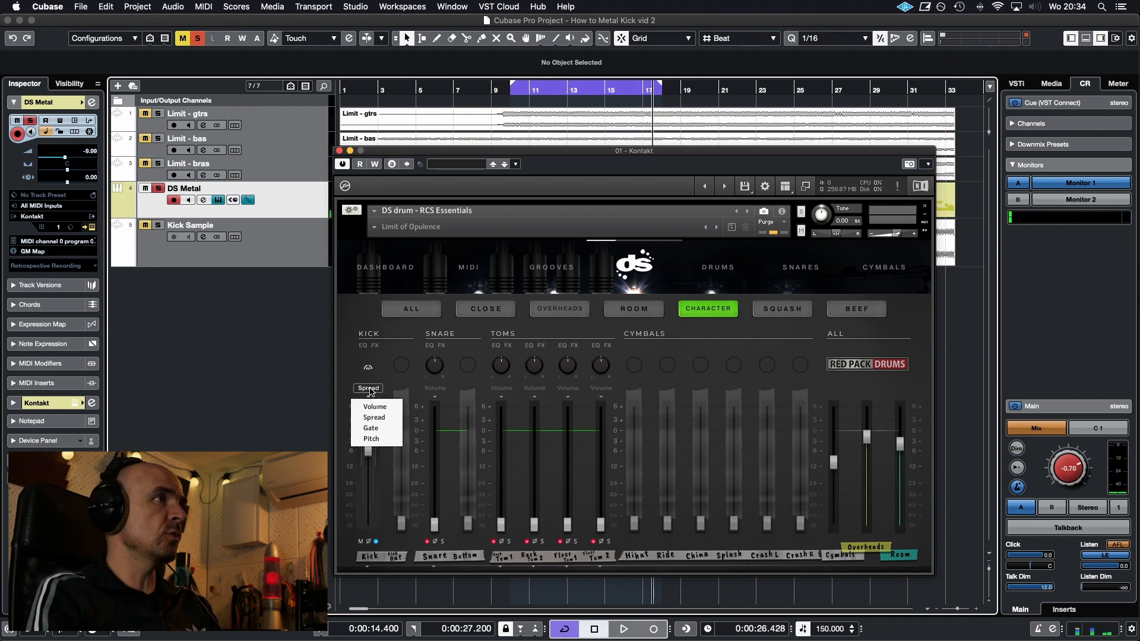
click(371, 429)
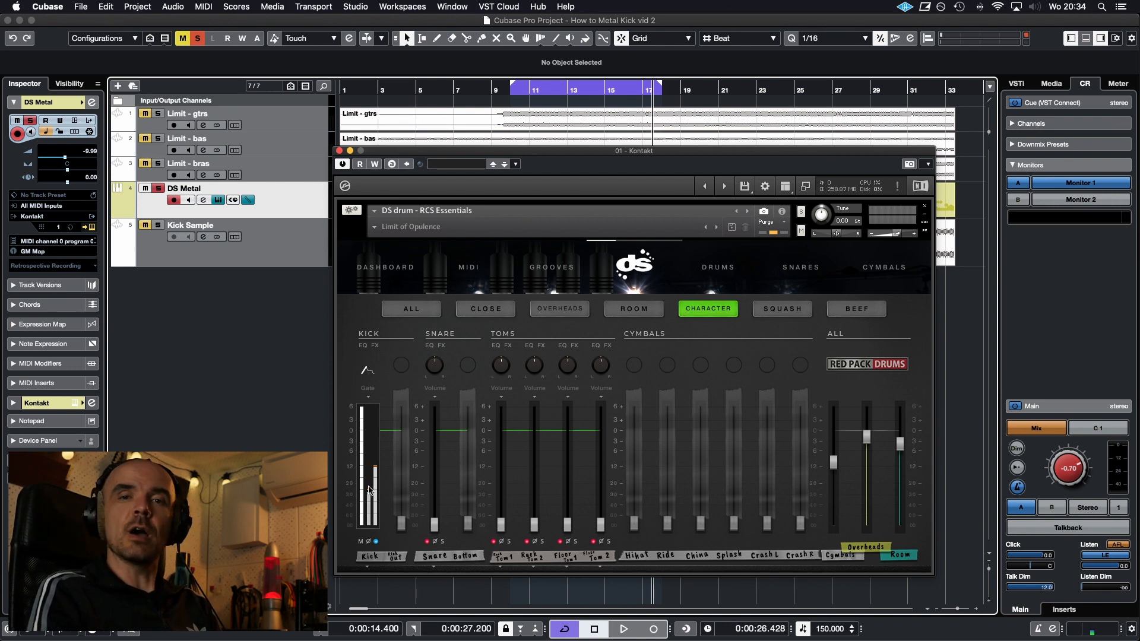
key(space)
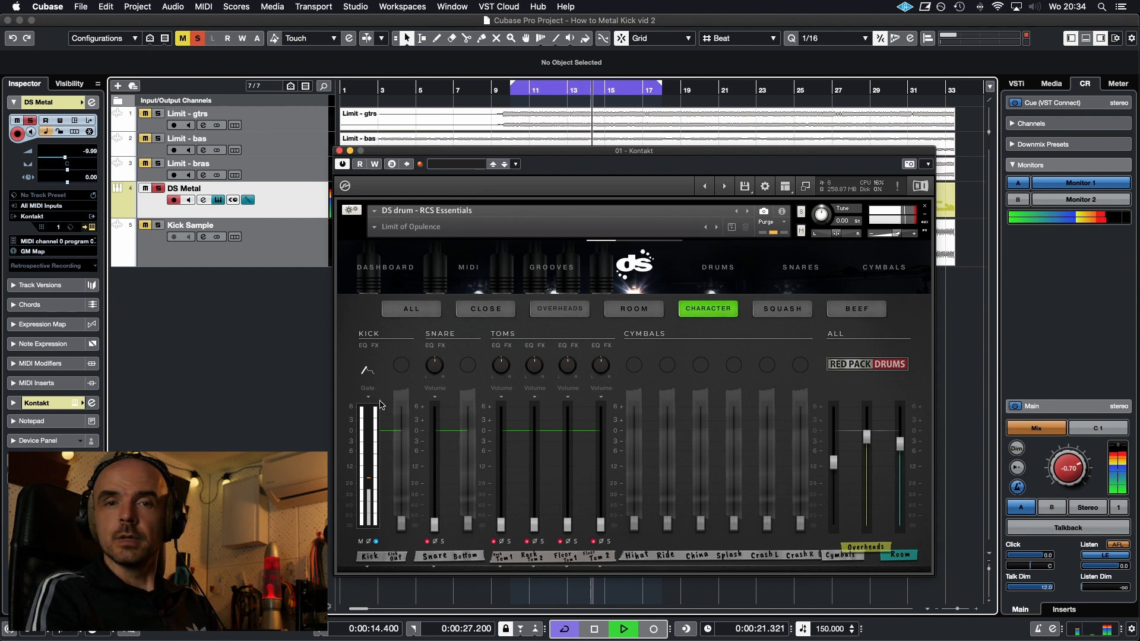
key(space)
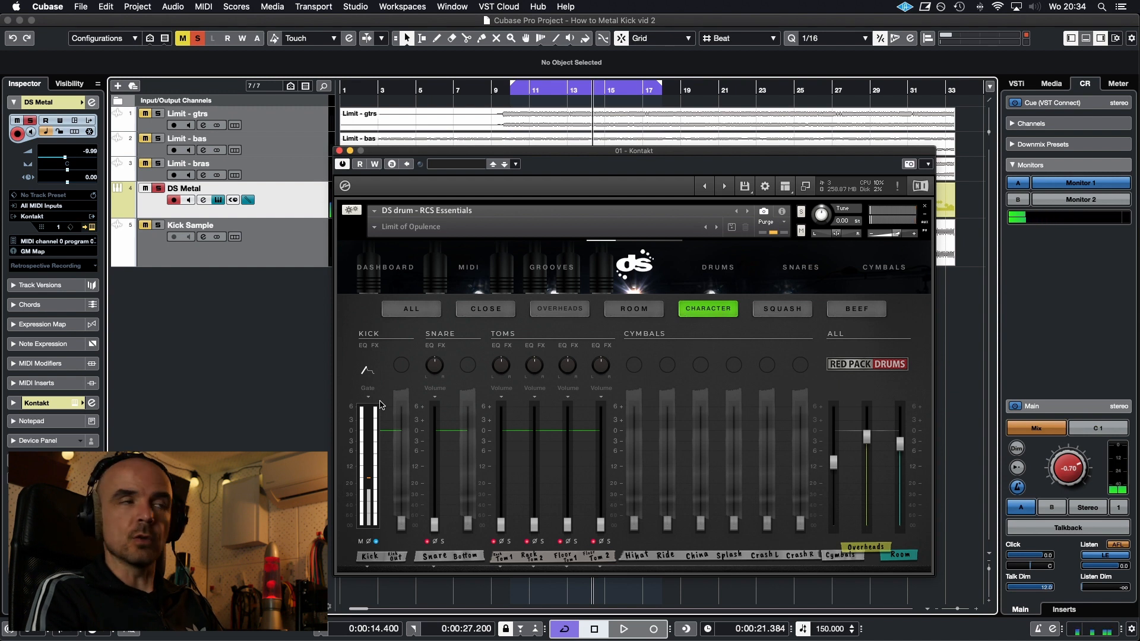
key(space)
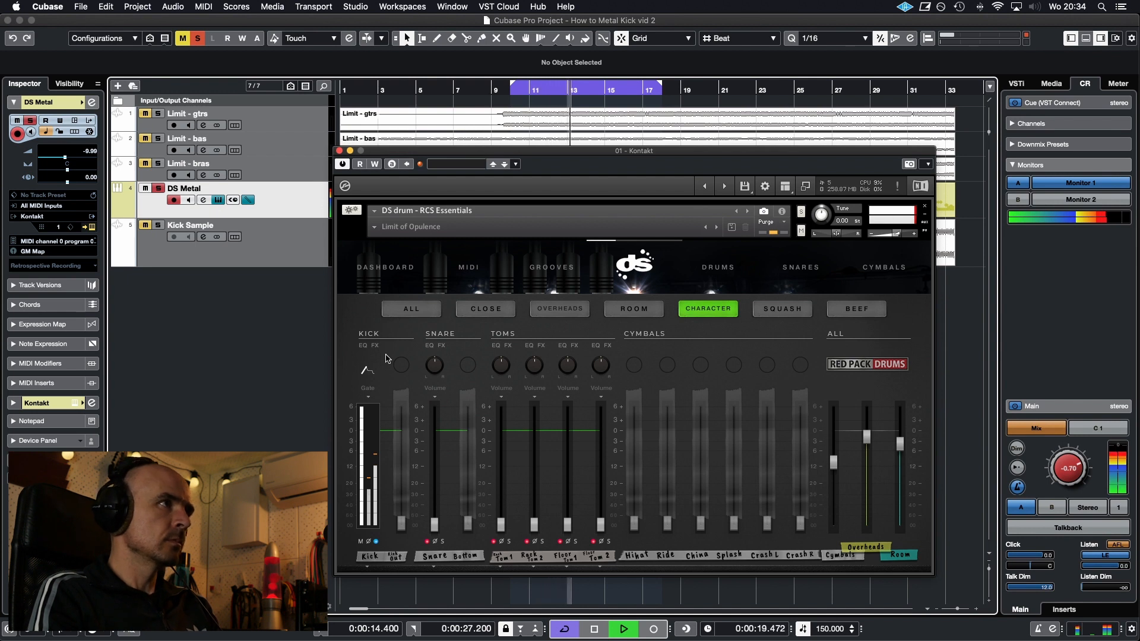
Switch the Character Kick channel to its Volume control and lower the fader slightly during playback
click(369, 392)
click(378, 406)
mouse_move(369, 484)
mouse_down()
mouse_move(372, 502)
mouse_move(374, 492)
mouse_up()
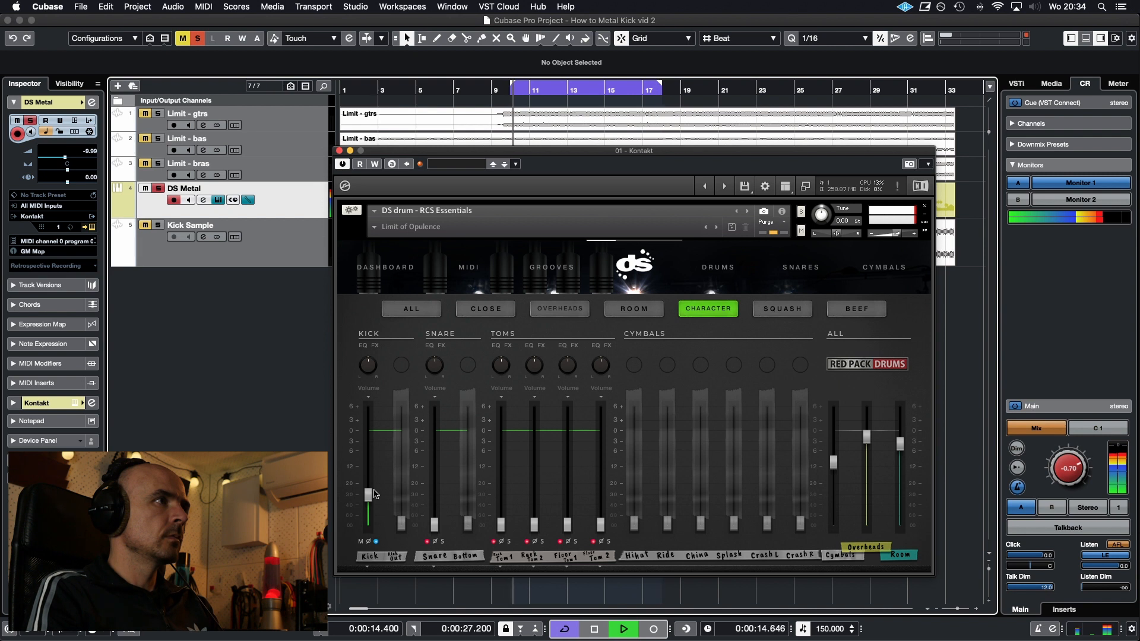
Return the Character Kick channel to its Gate control and fine-tune the gate sliders over repeated auditions
click(368, 389)
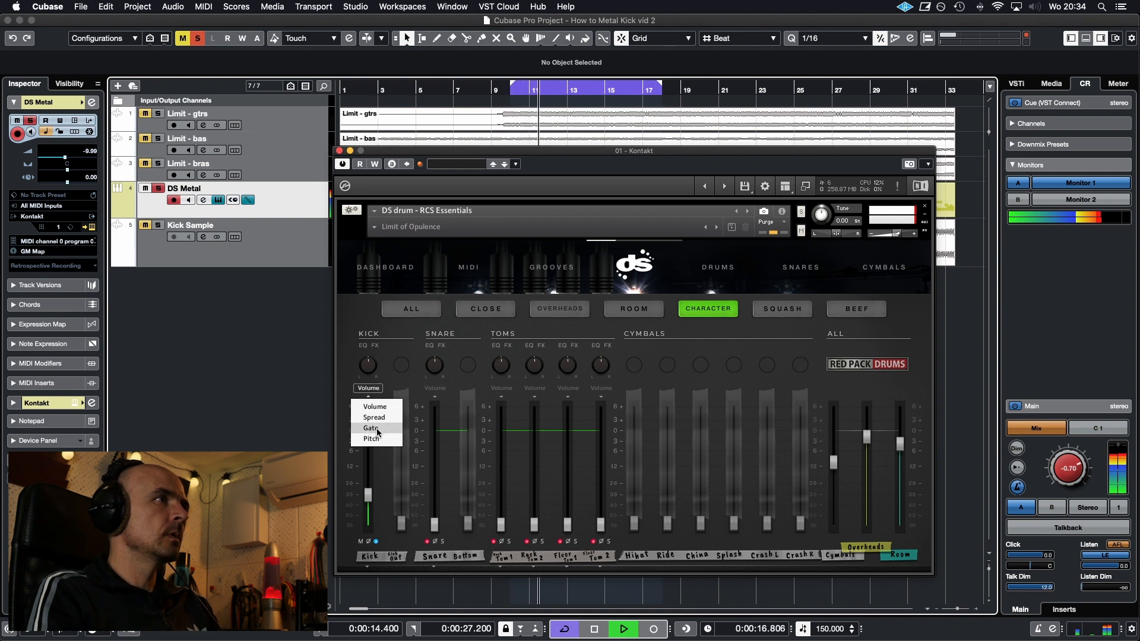
click(371, 429)
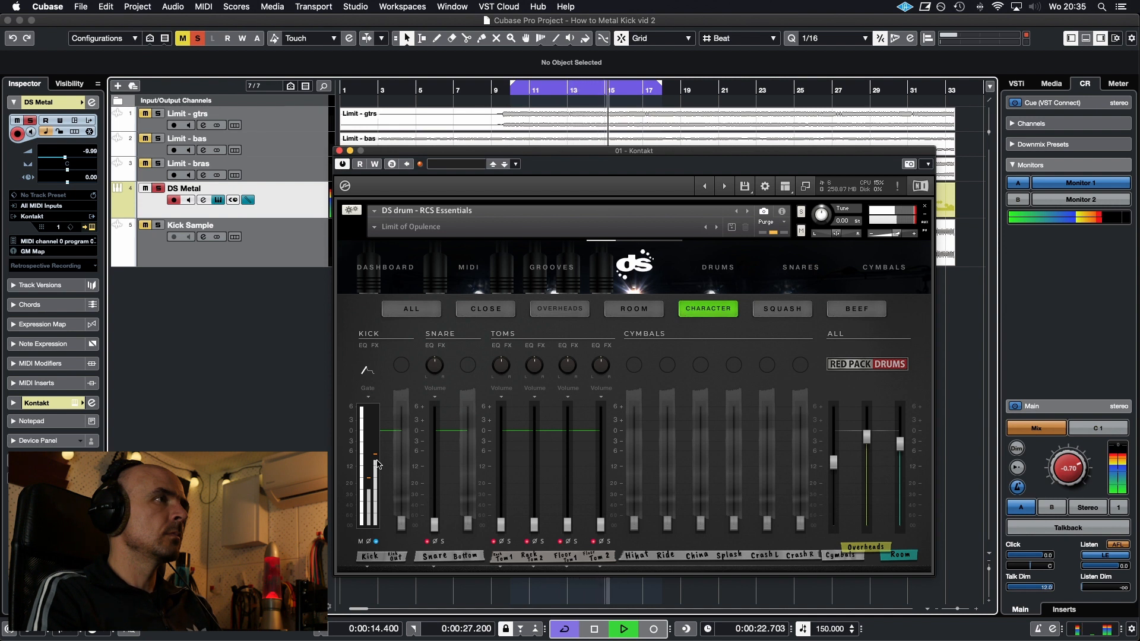
key(space)
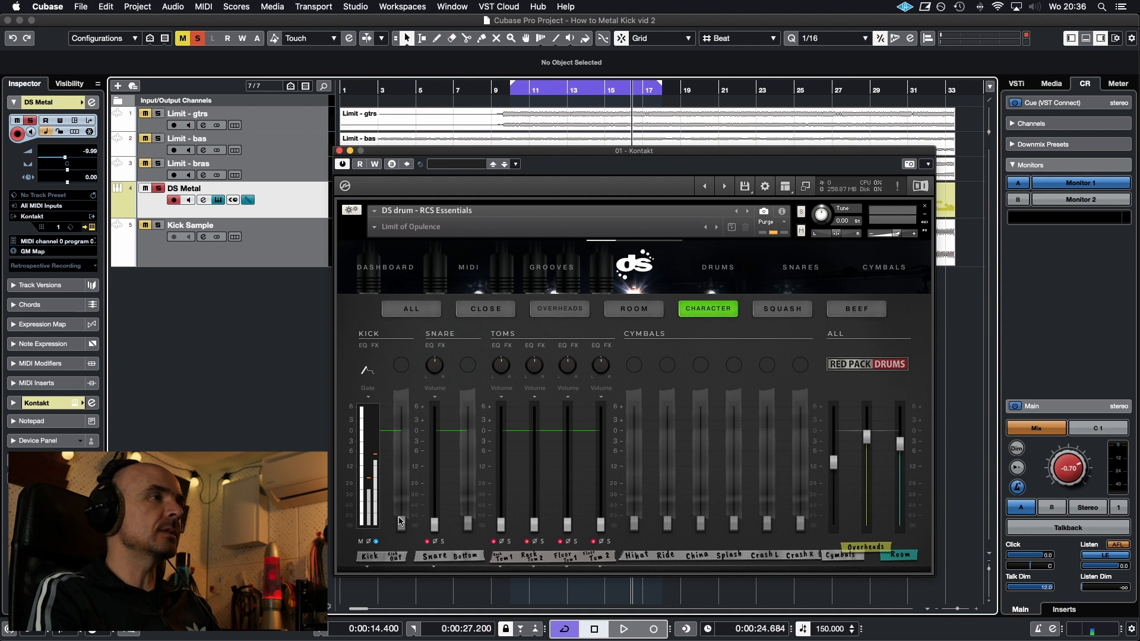
key(space)
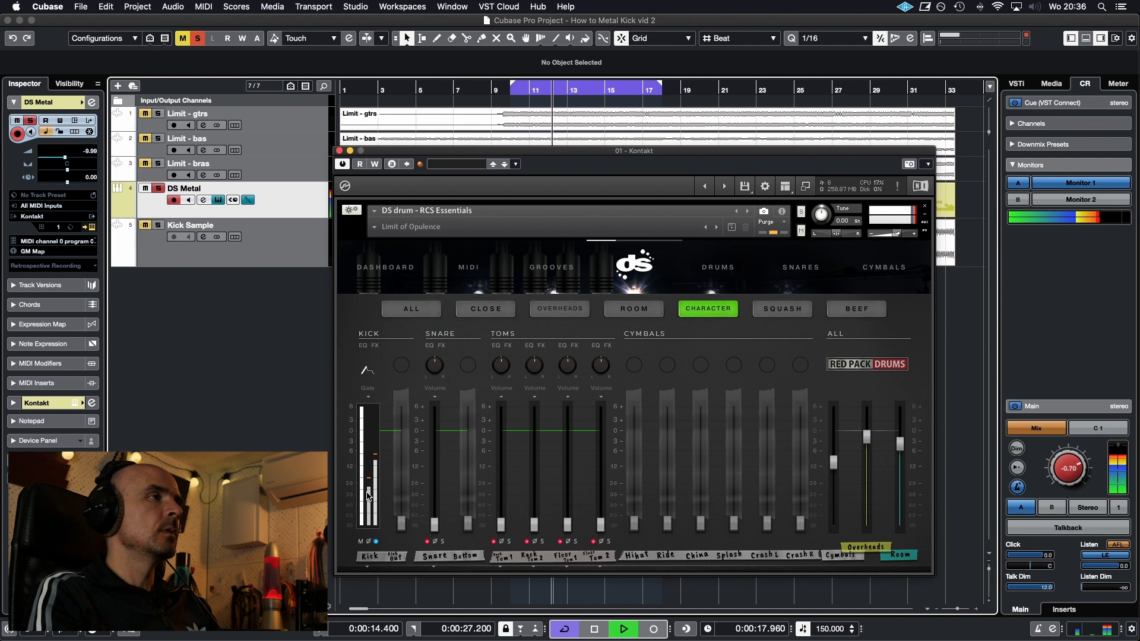
key(space)
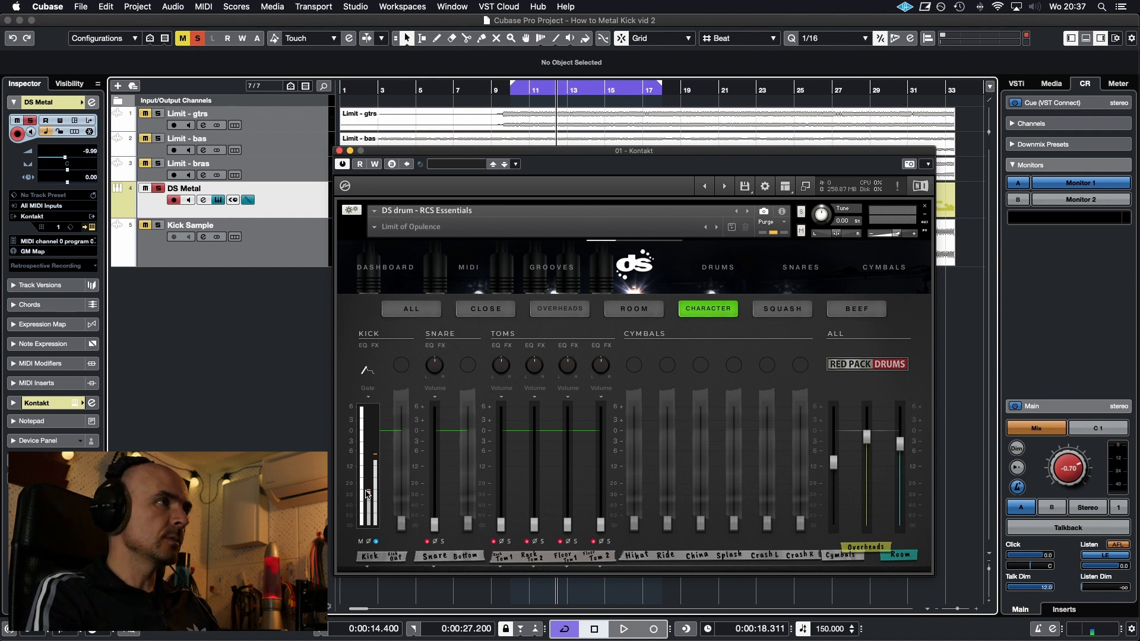
key(space)
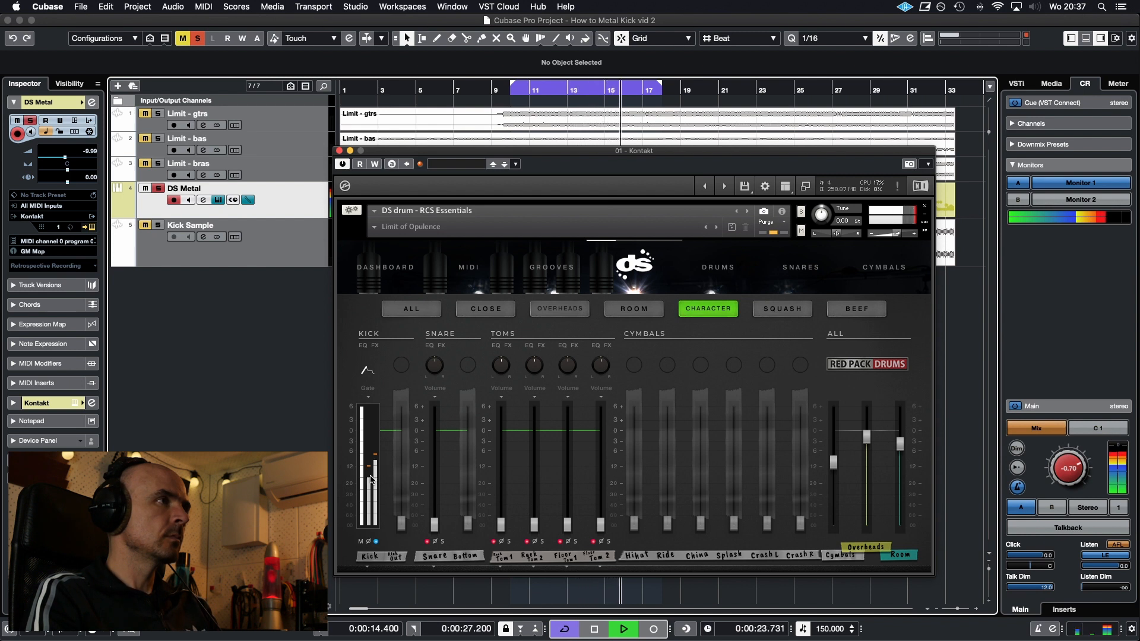
Raise the Tape Saturation Warmth of the Character Kick to its maximum and return to the mixer
key(space)
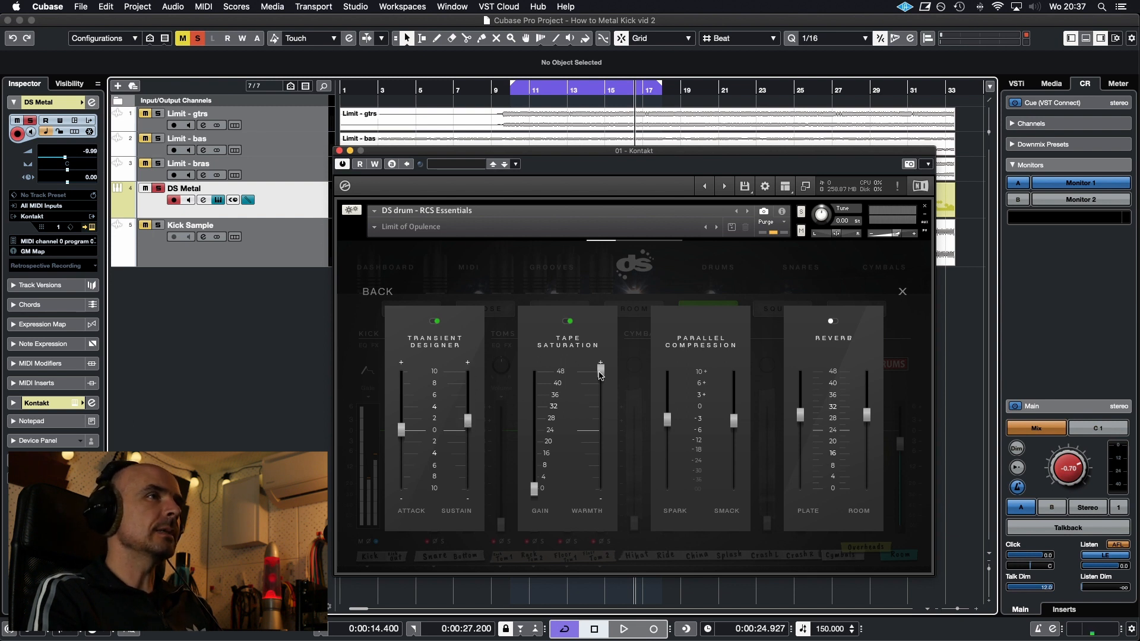
click(378, 293)
Raise the rightmost gate slider of the Character Kick while auditioning, and clear the channel's solo
key(space)
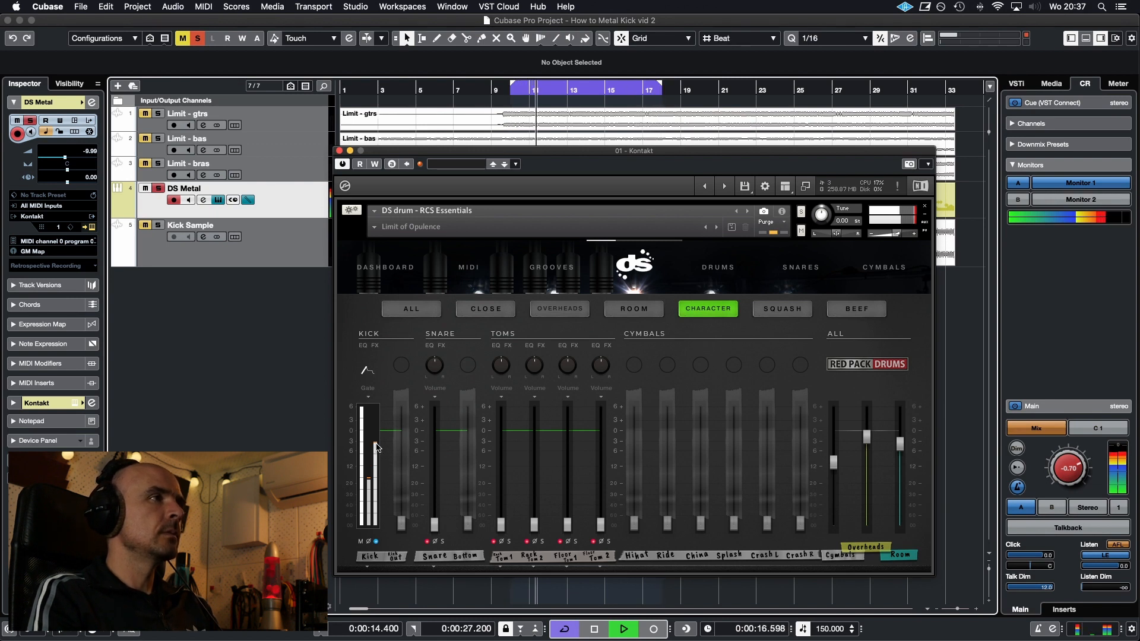
key(space)
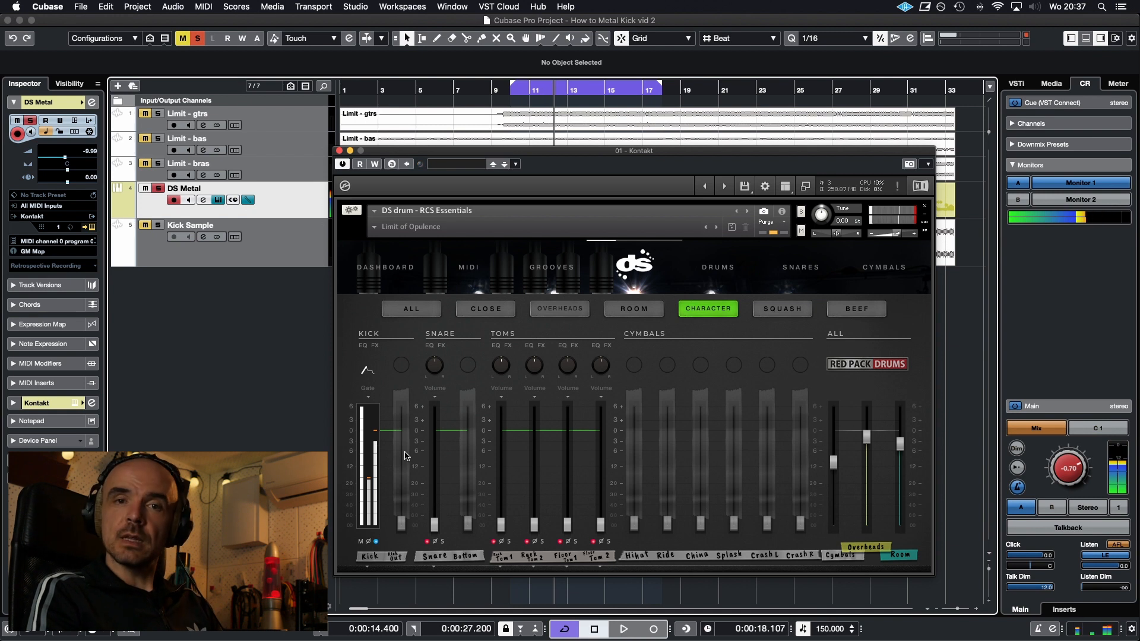
key(space)
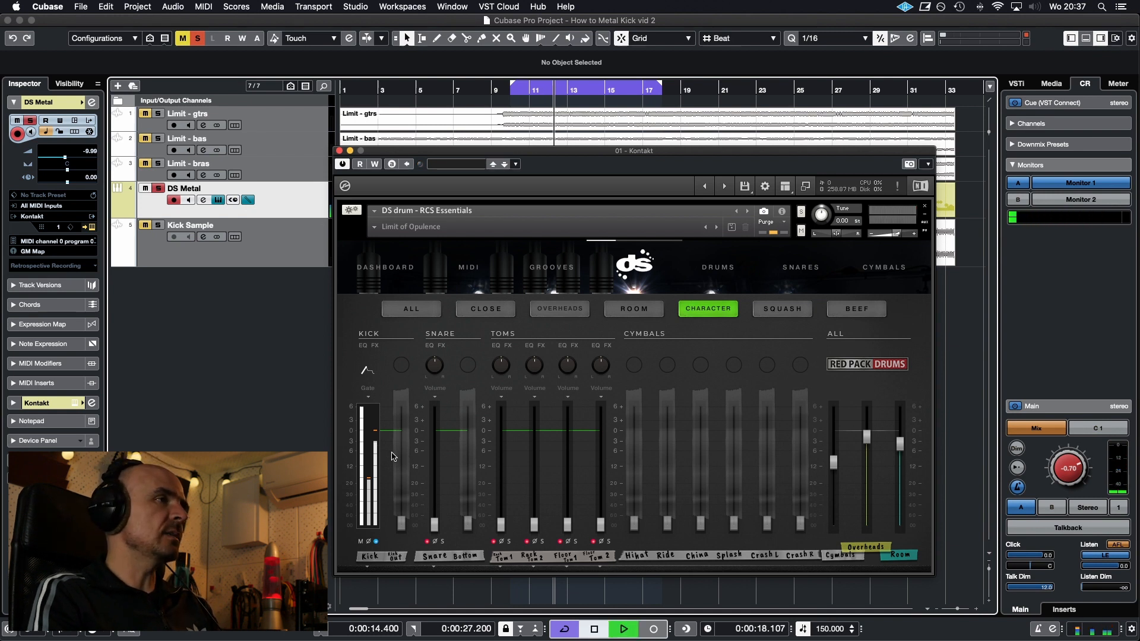
key(space)
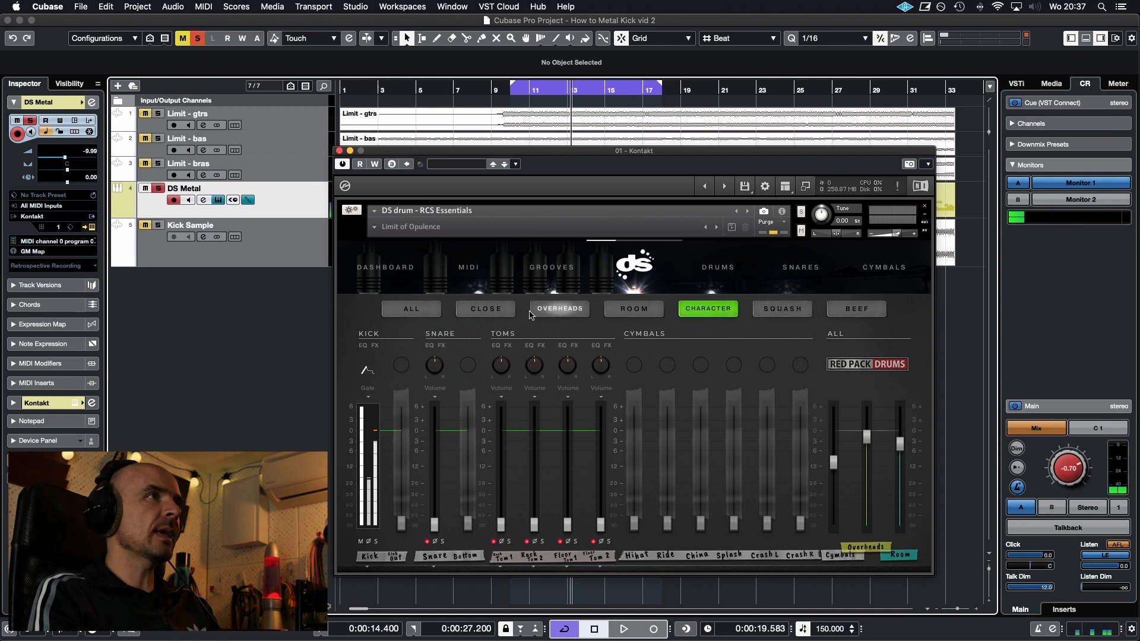
Clear the kick solos on the Close and Beef pages and play the full kit
click(486, 309)
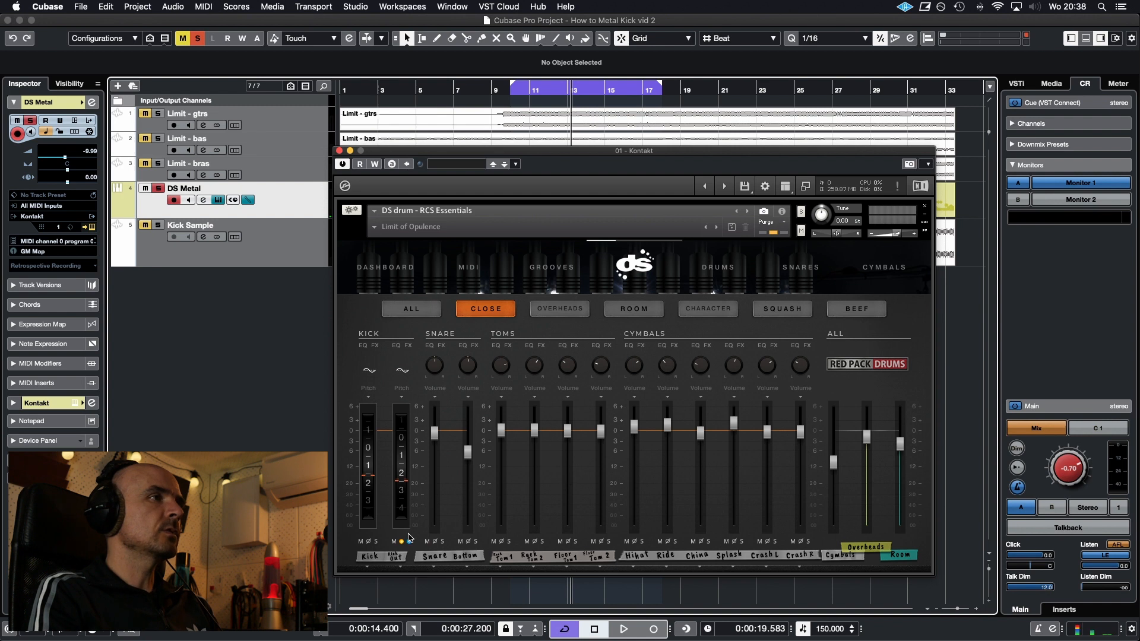
click(857, 309)
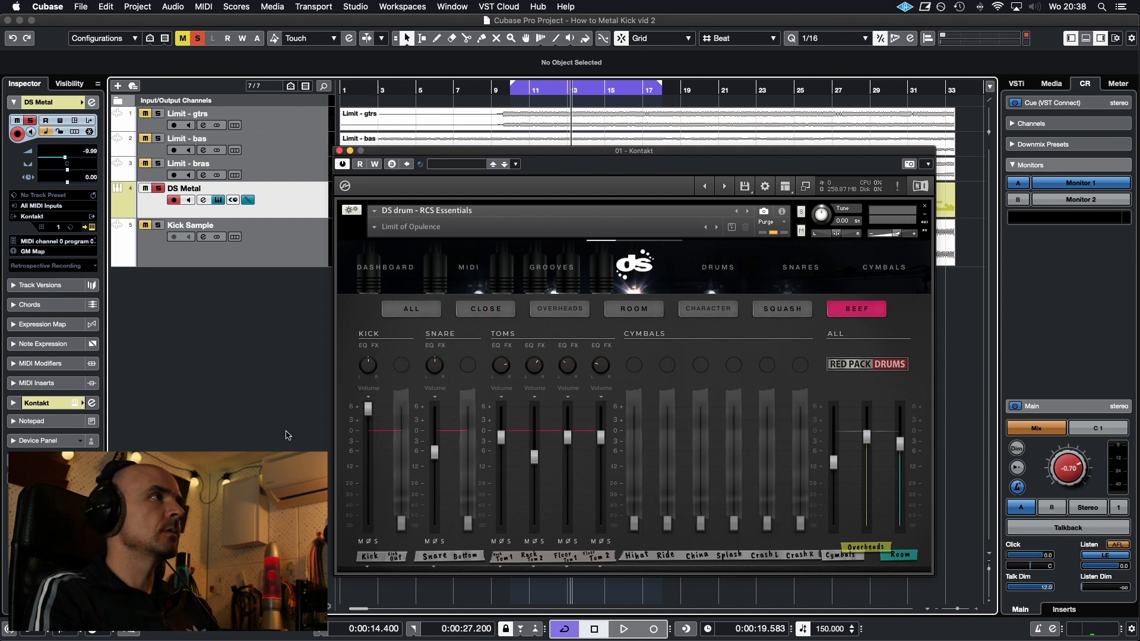
key(space)
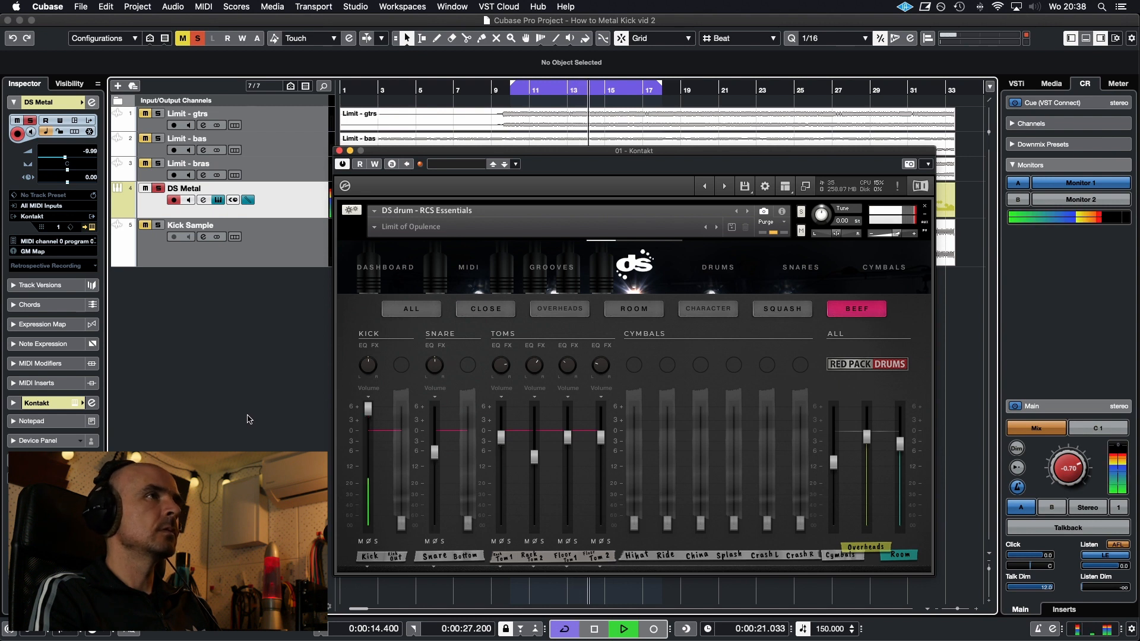
Show the Character page and compare the full kit with the Character Kick muted and unmuted
click(703, 310)
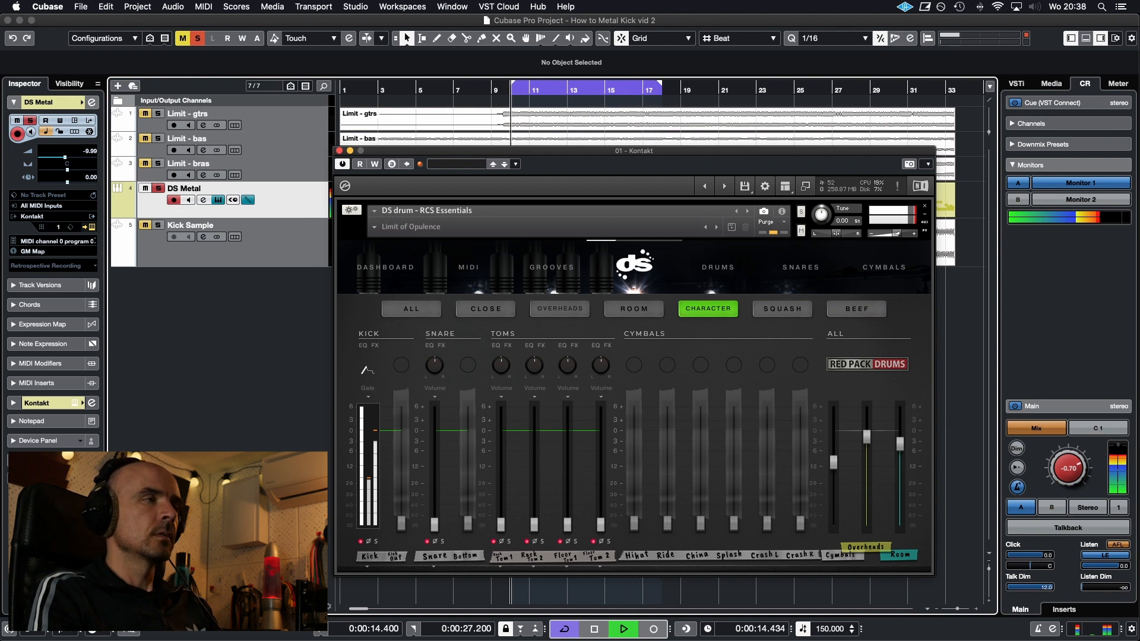
key(space)
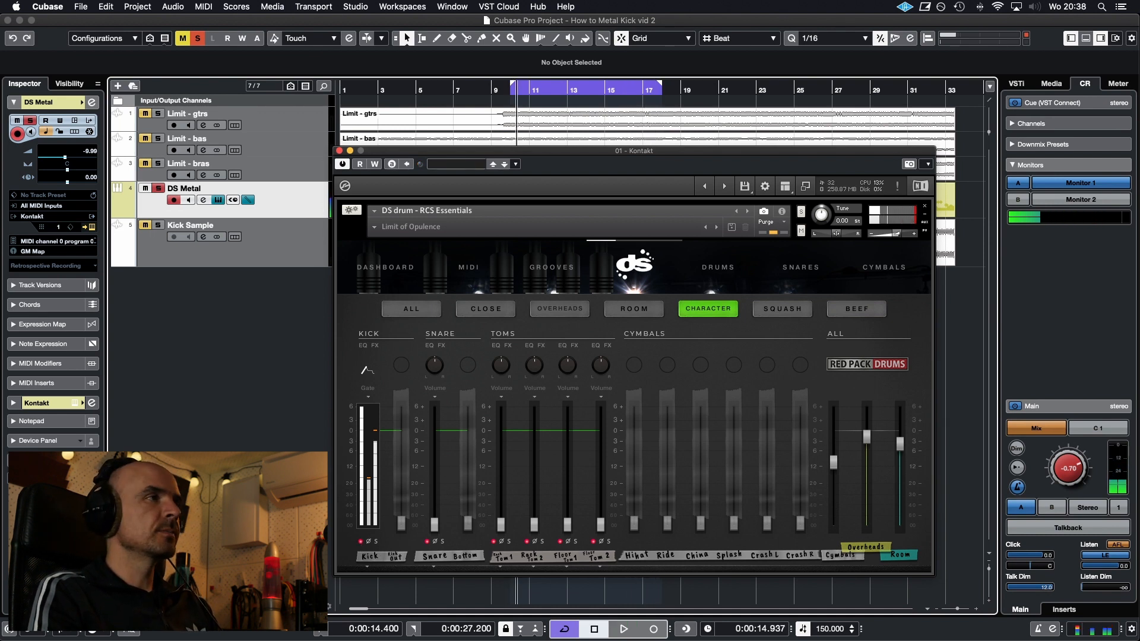
key(space)
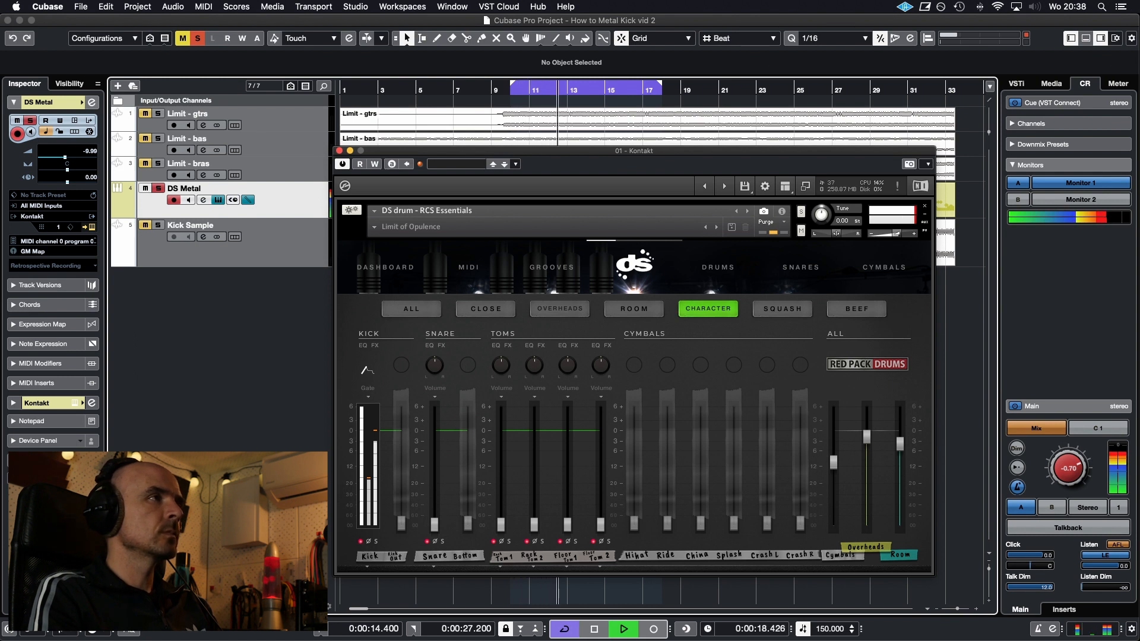
Switch the Character Kick channel to its Volume control and raise the fader slightly during playback
click(368, 394)
click(371, 410)
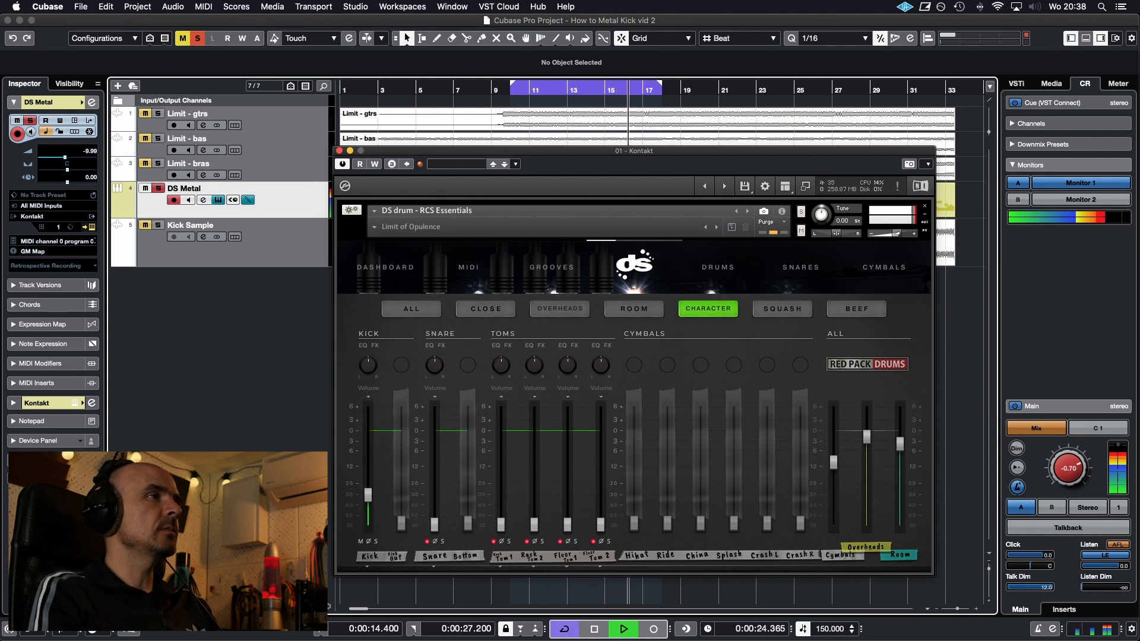
mouse_move(368, 494)
mouse_down()
mouse_move(369, 468)
mouse_move(367, 488)
mouse_up()
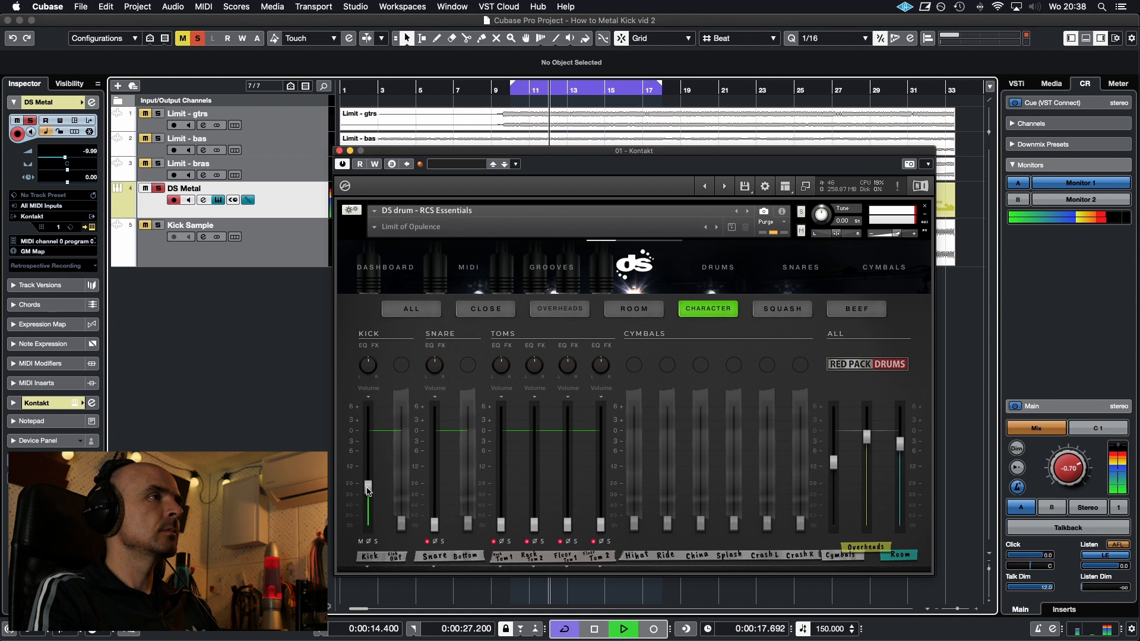
Clear the solo on the DS Metal track, audition the drums with the other instruments, and stop playback
click(158, 189)
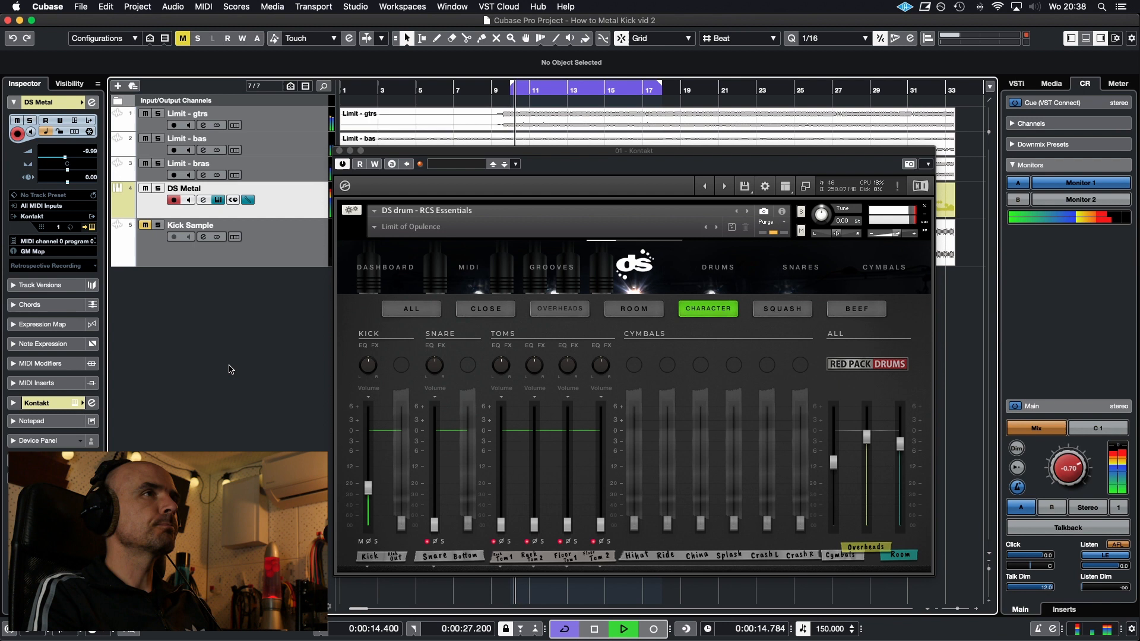
key(space)
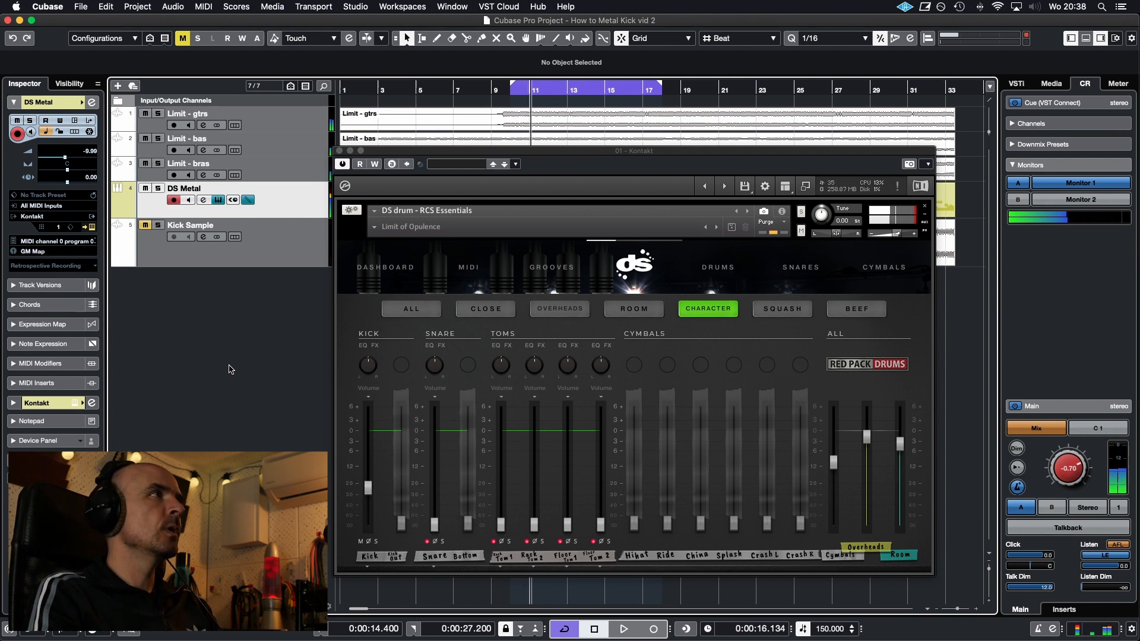